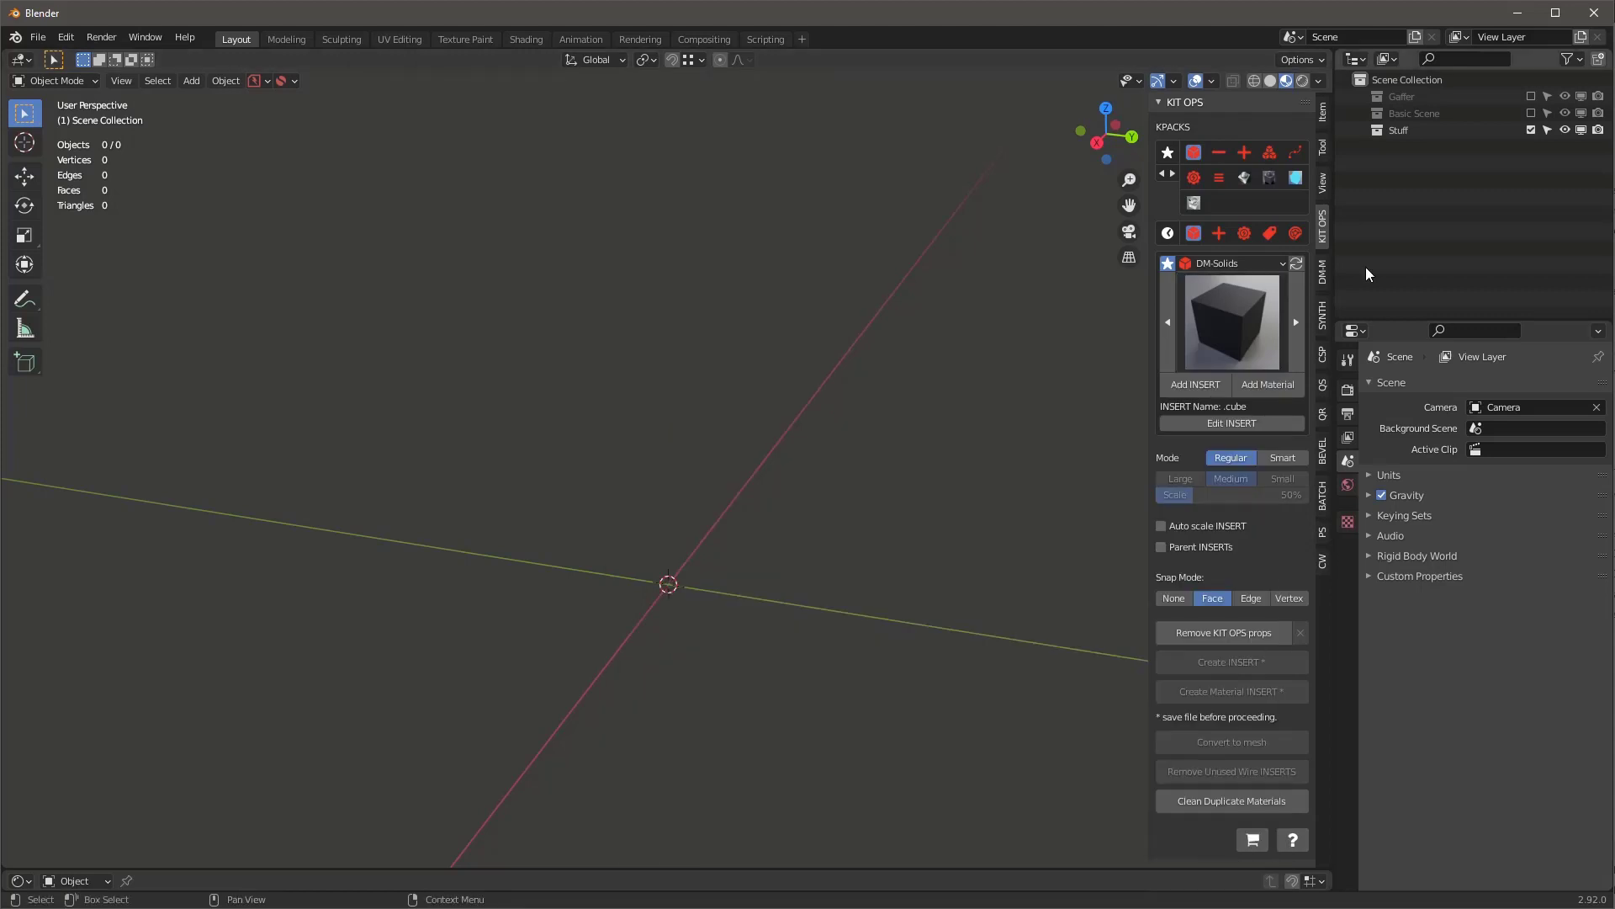
# Add a bevelled DM-Solids cube insert, then pick DM+ +.cylinder as the next insert
pyautogui.click(1199, 389)
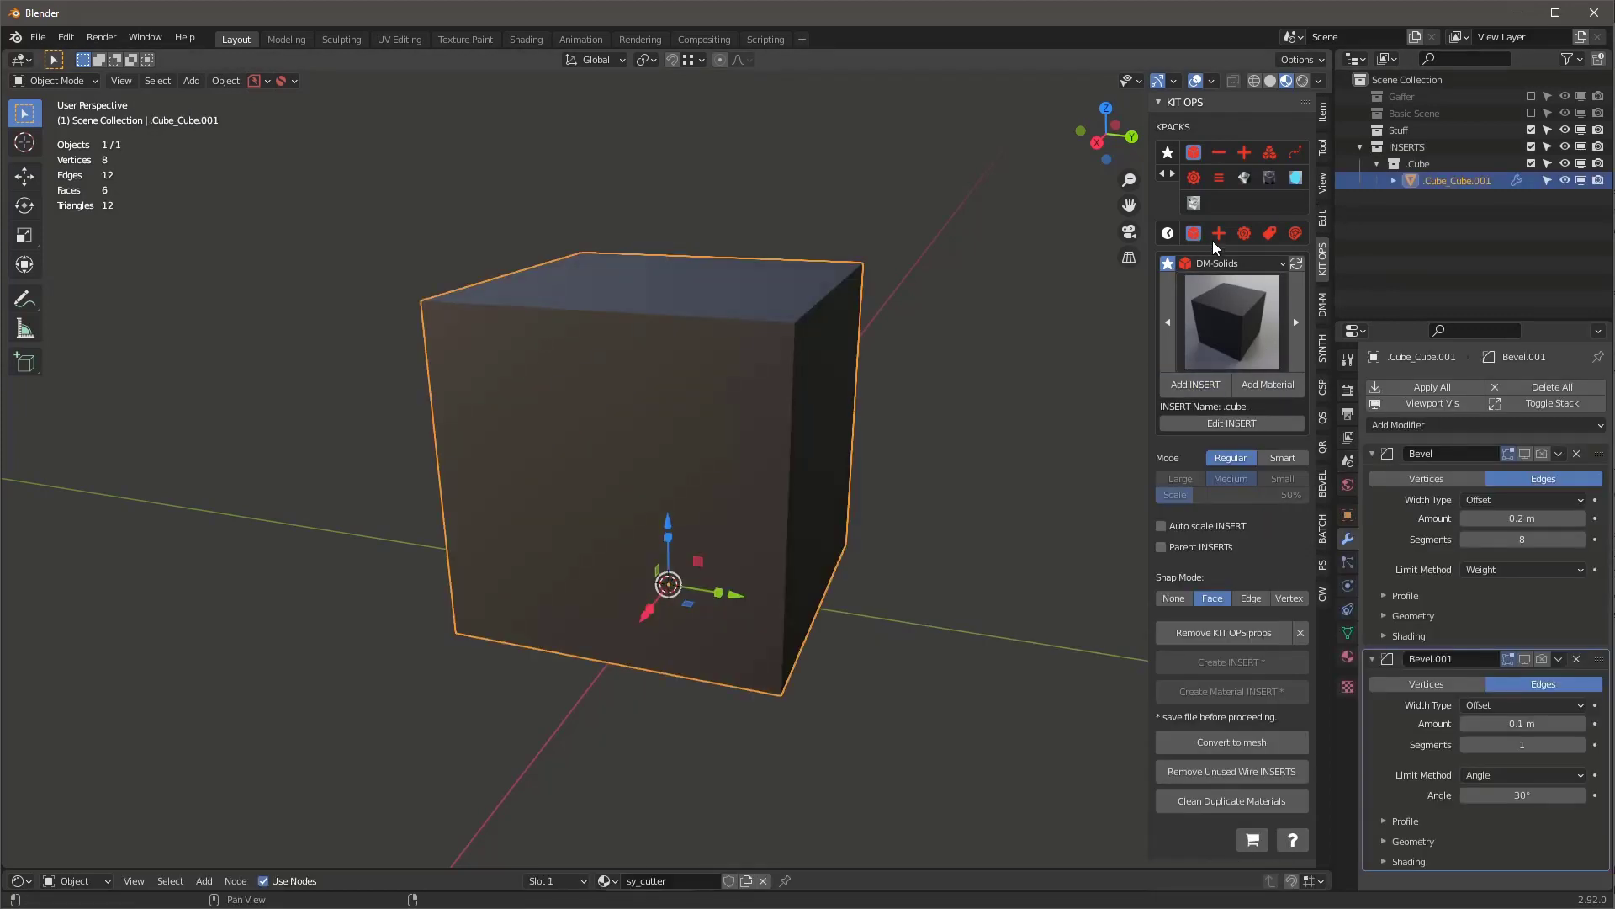
pyautogui.click(1243, 152)
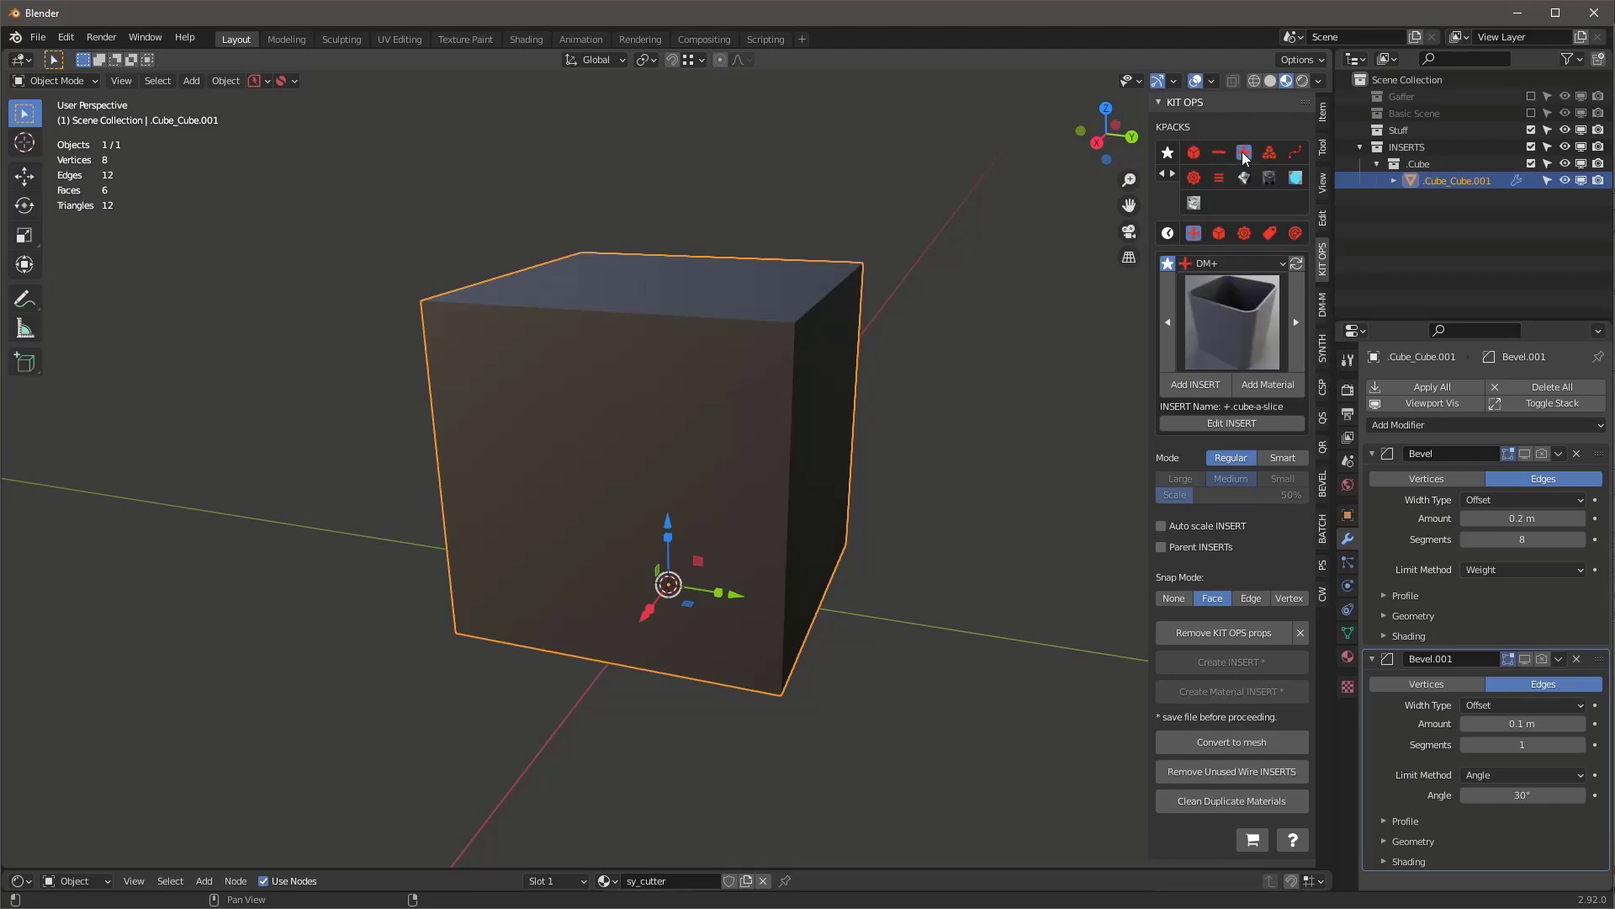
pyautogui.click(1231, 318)
pyautogui.click(1082, 425)
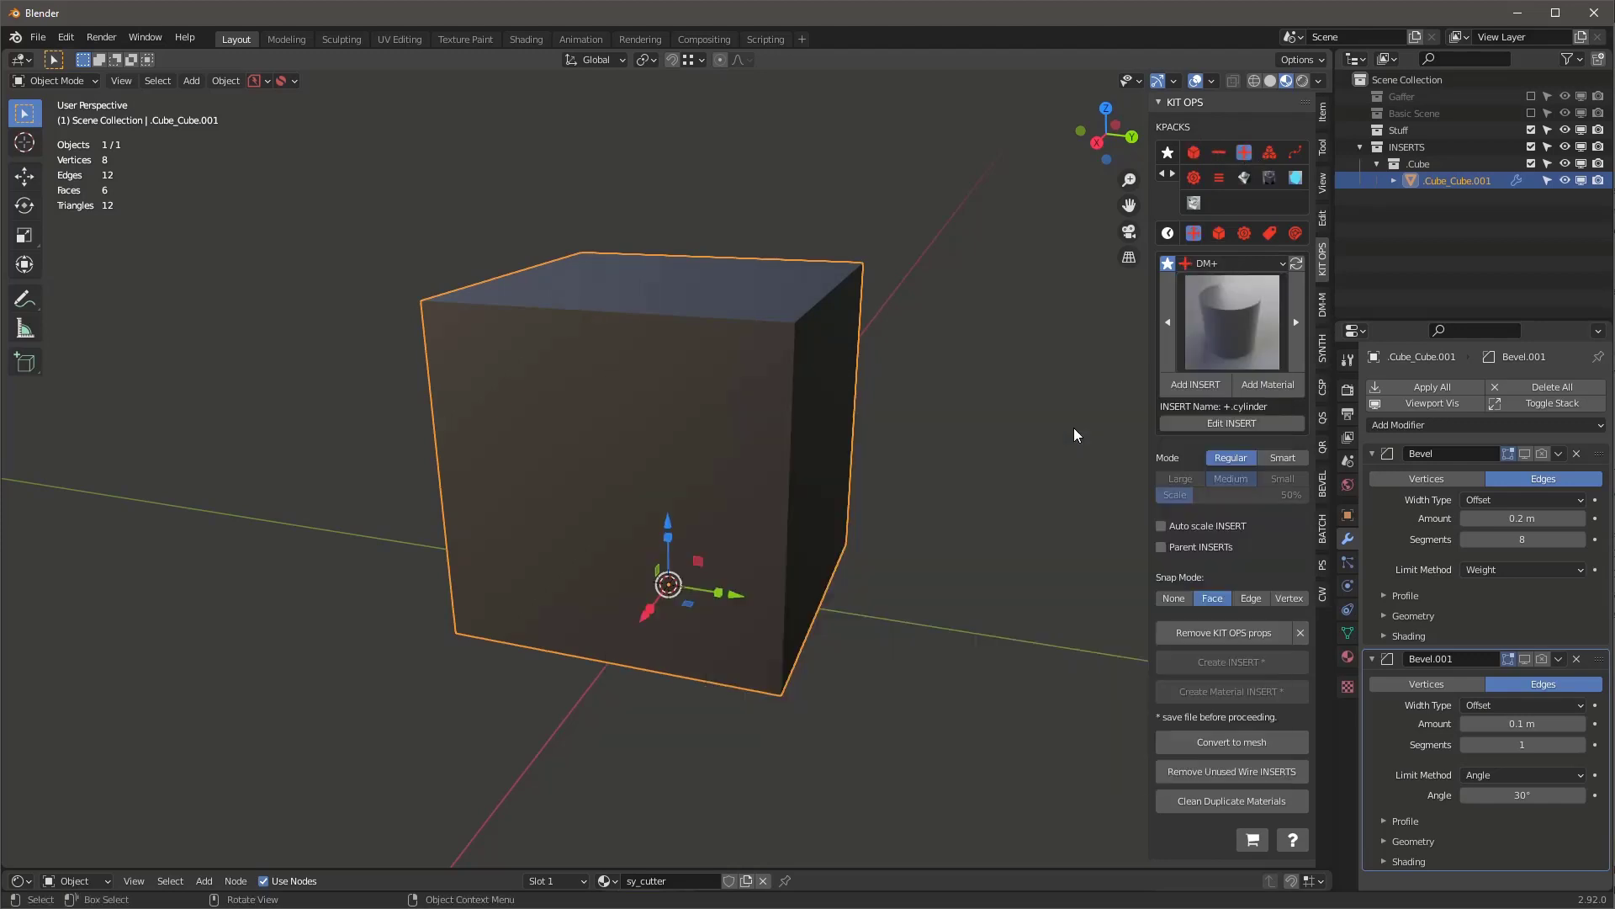
pyautogui.moveTo(814, 418); pyautogui.dragTo(1023, 516, button='middle')
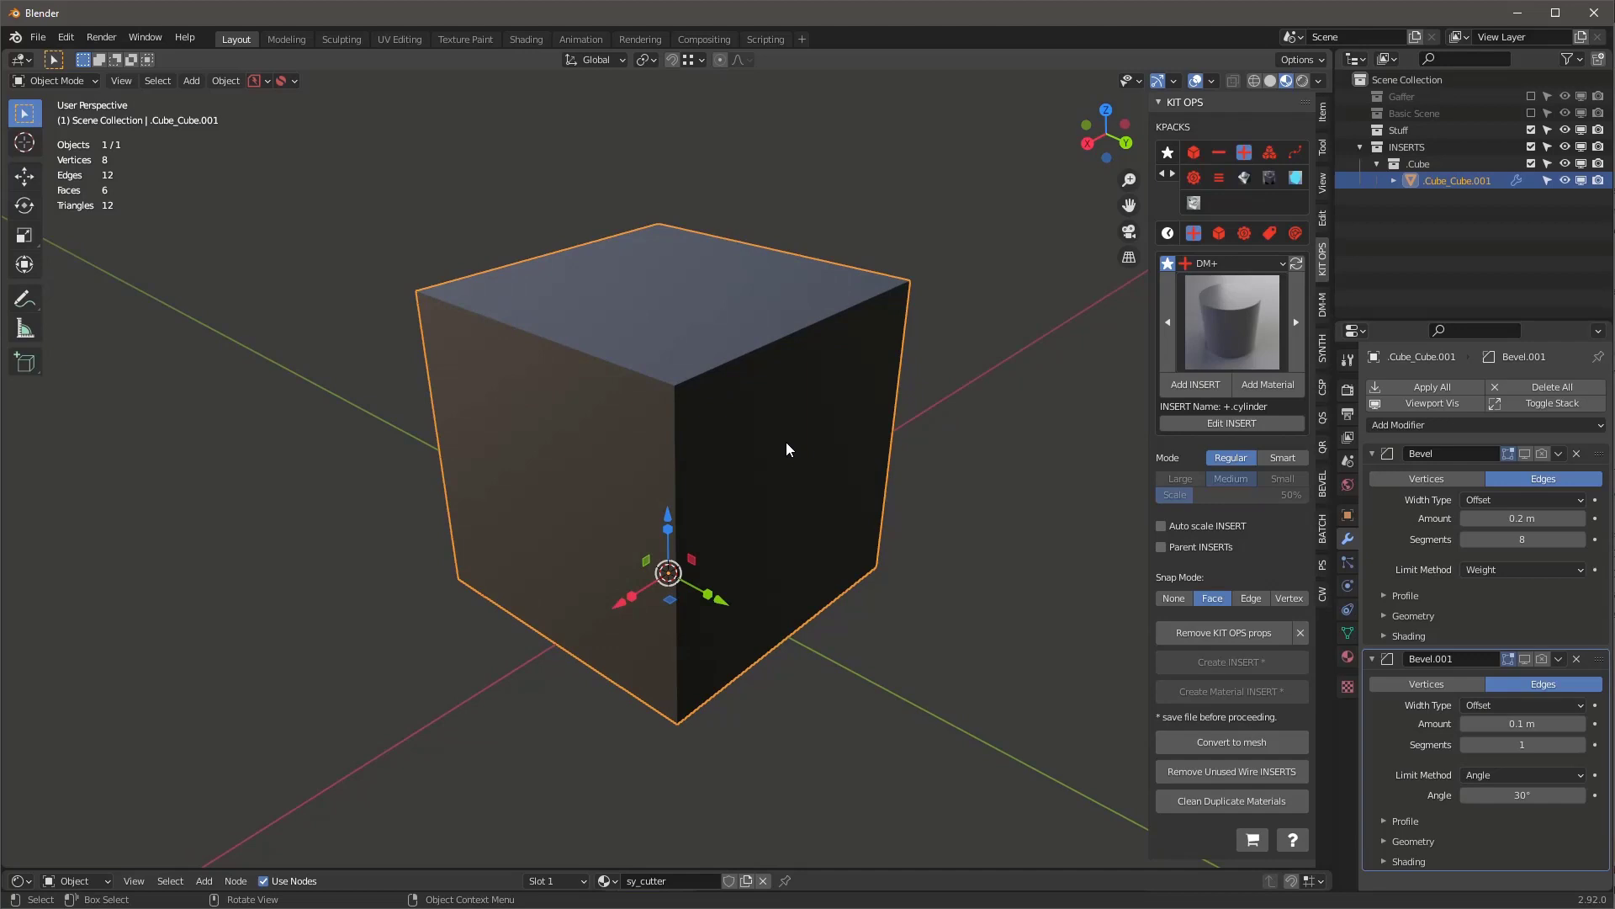
# Place the +.cylinder insert on the cube's front face and select it
pyautogui.click(1203, 631)
pyautogui.click(1193, 384)
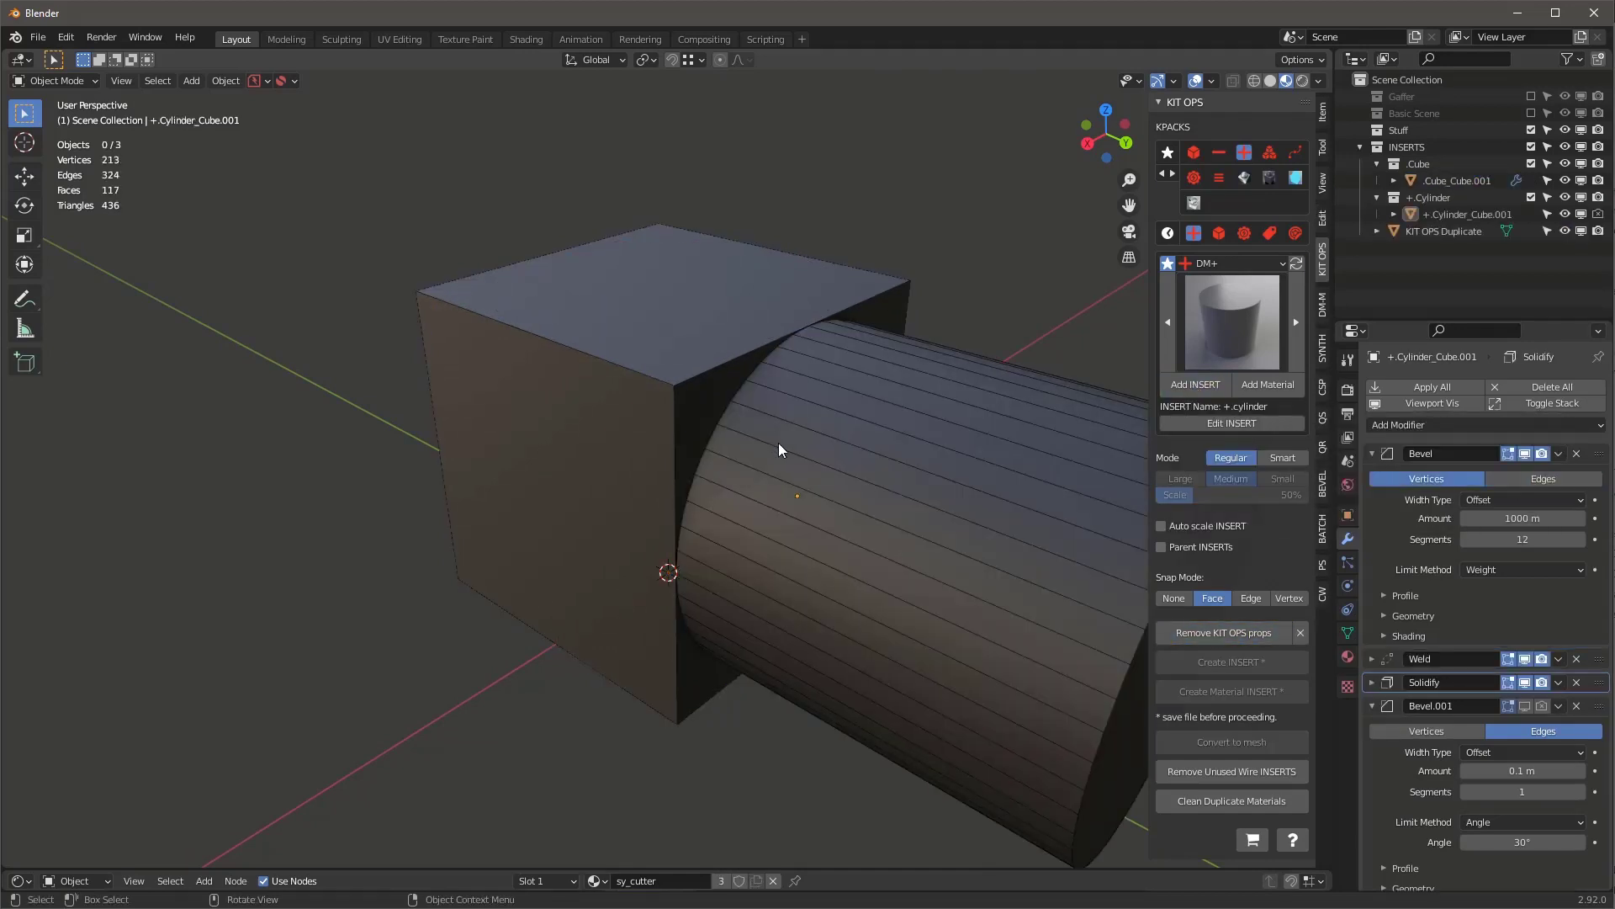
pyautogui.click(774, 442)
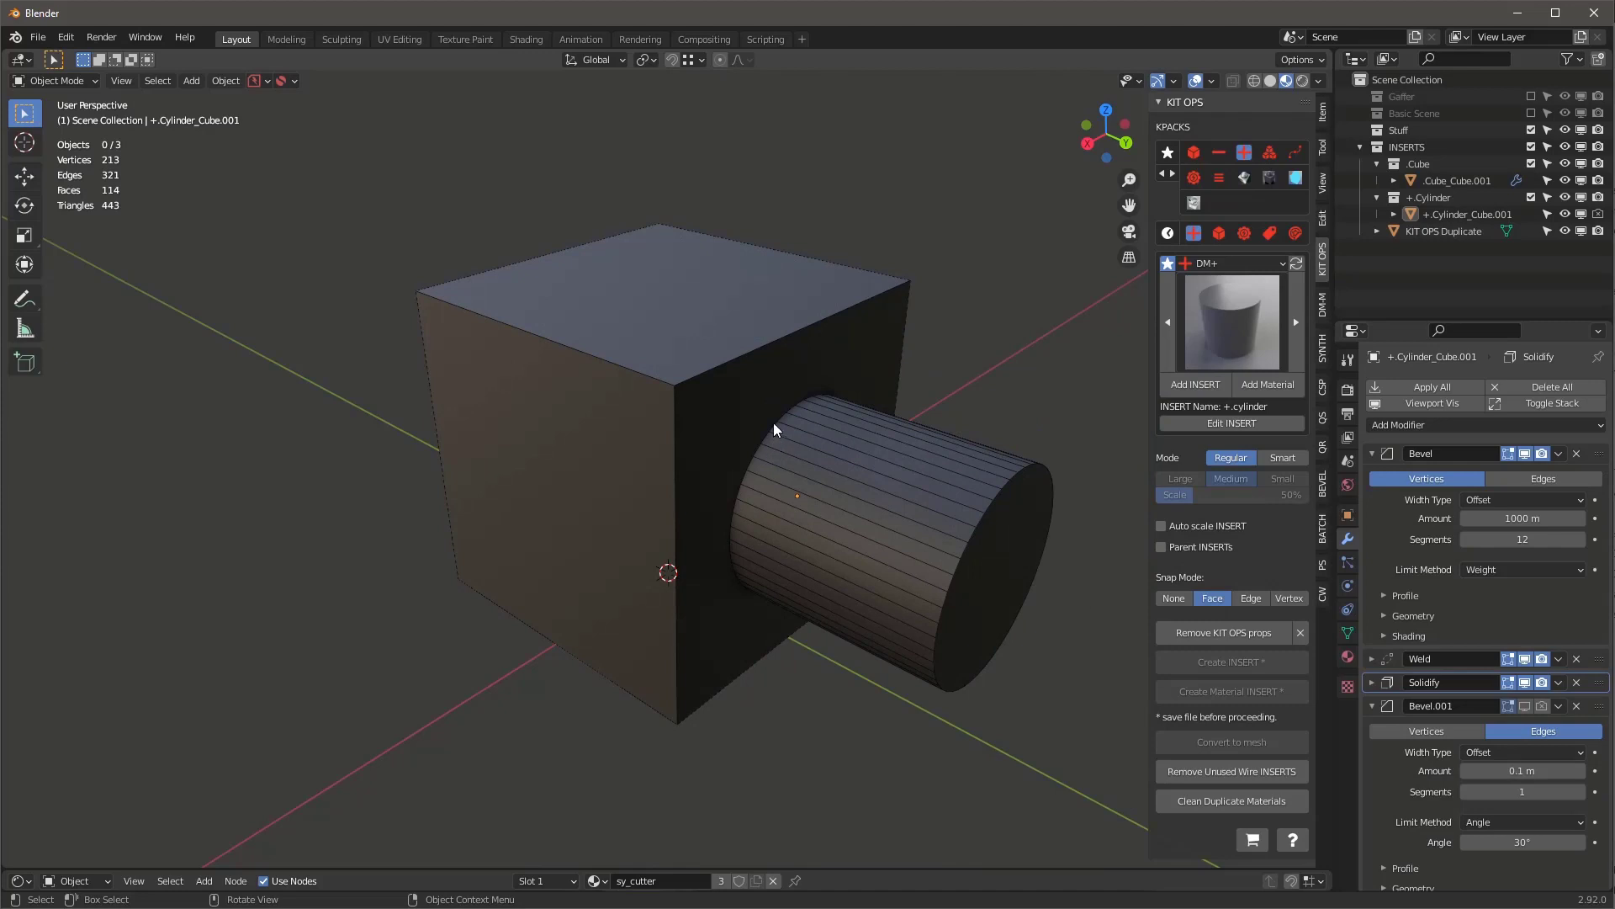
pyautogui.scroll(1, 774, 422)
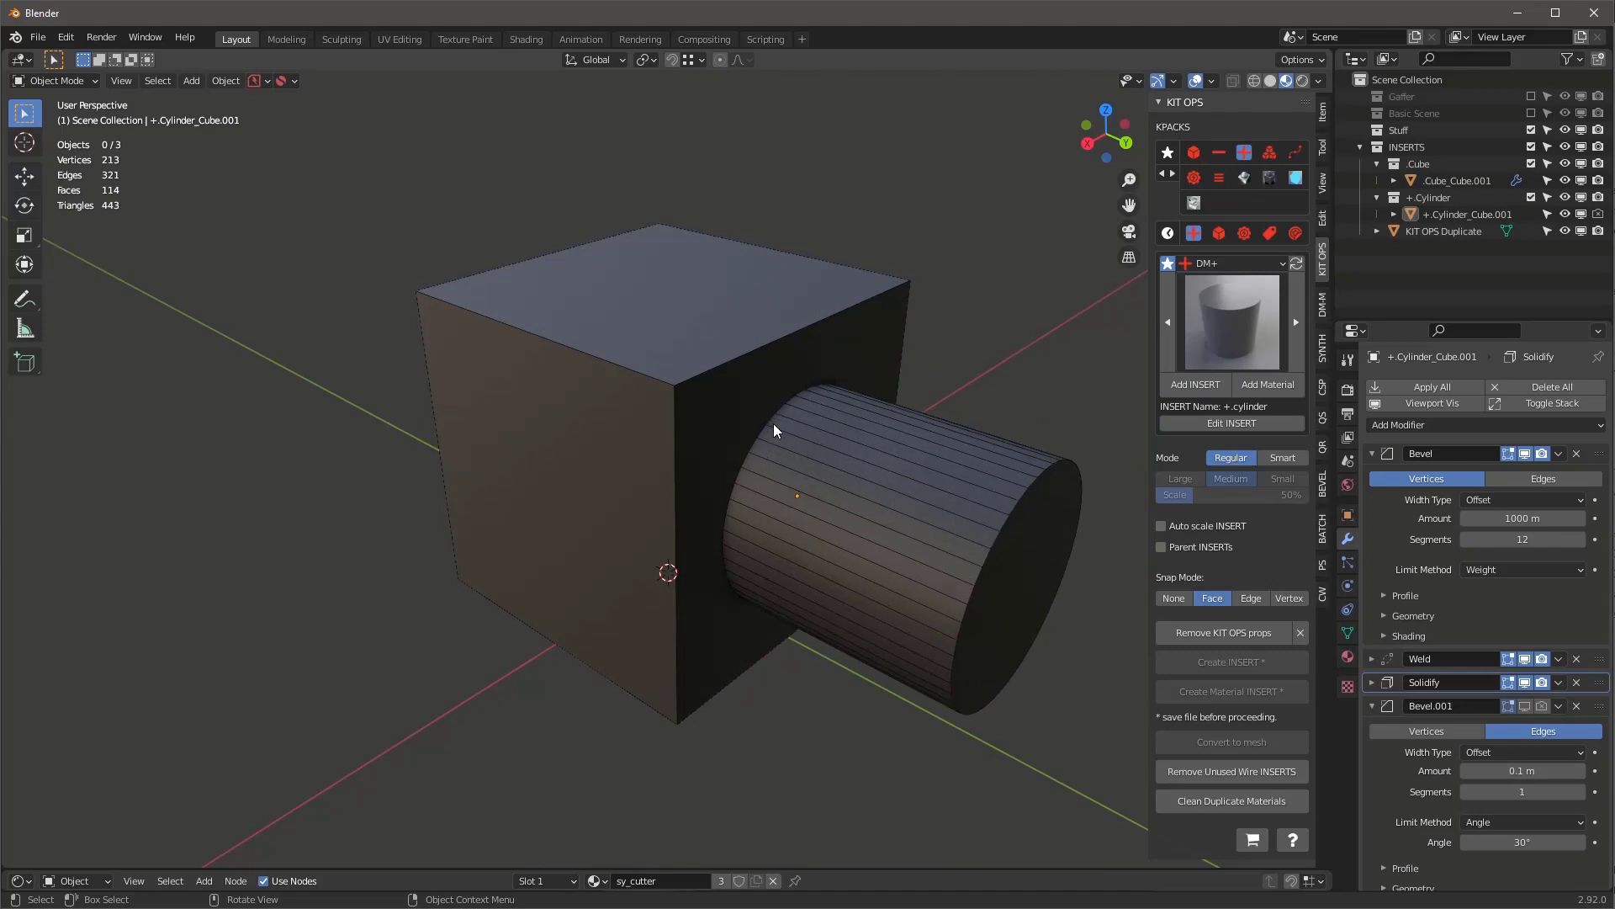
pyautogui.click(774, 422)
pyautogui.moveTo(870, 501)
pyautogui.mouseDown(button='middle')
pyautogui.moveTo(795, 451)
pyautogui.moveTo(880, 501)
pyautogui.mouseUp(button='middle')
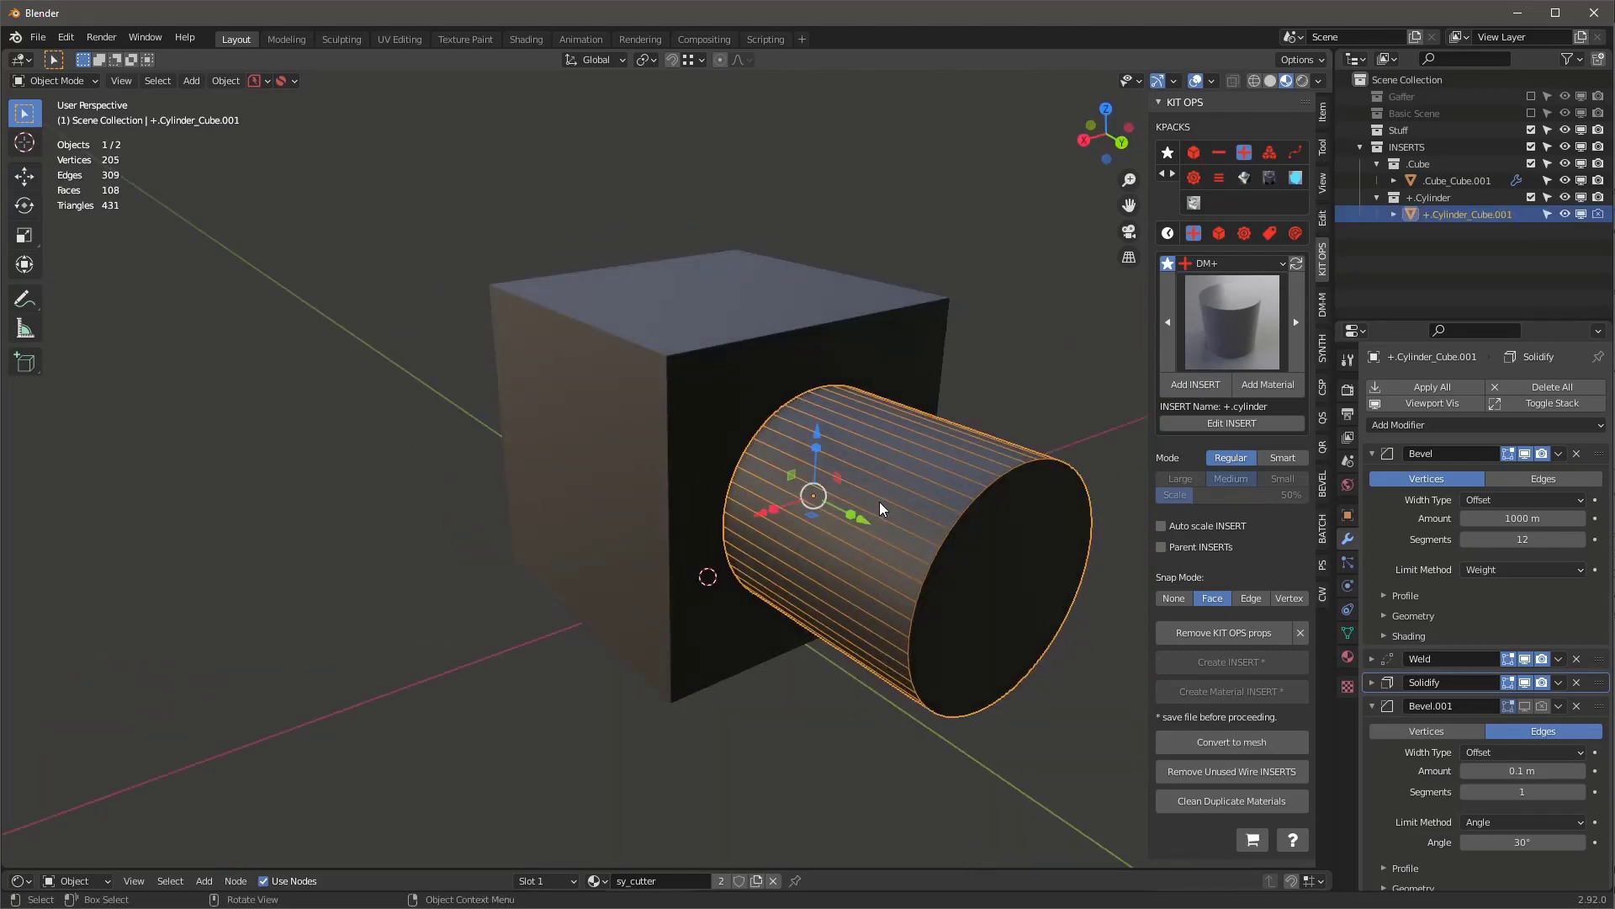
# Move the cylinder insert across the cube and stretch it along Y
pyautogui.press('g')
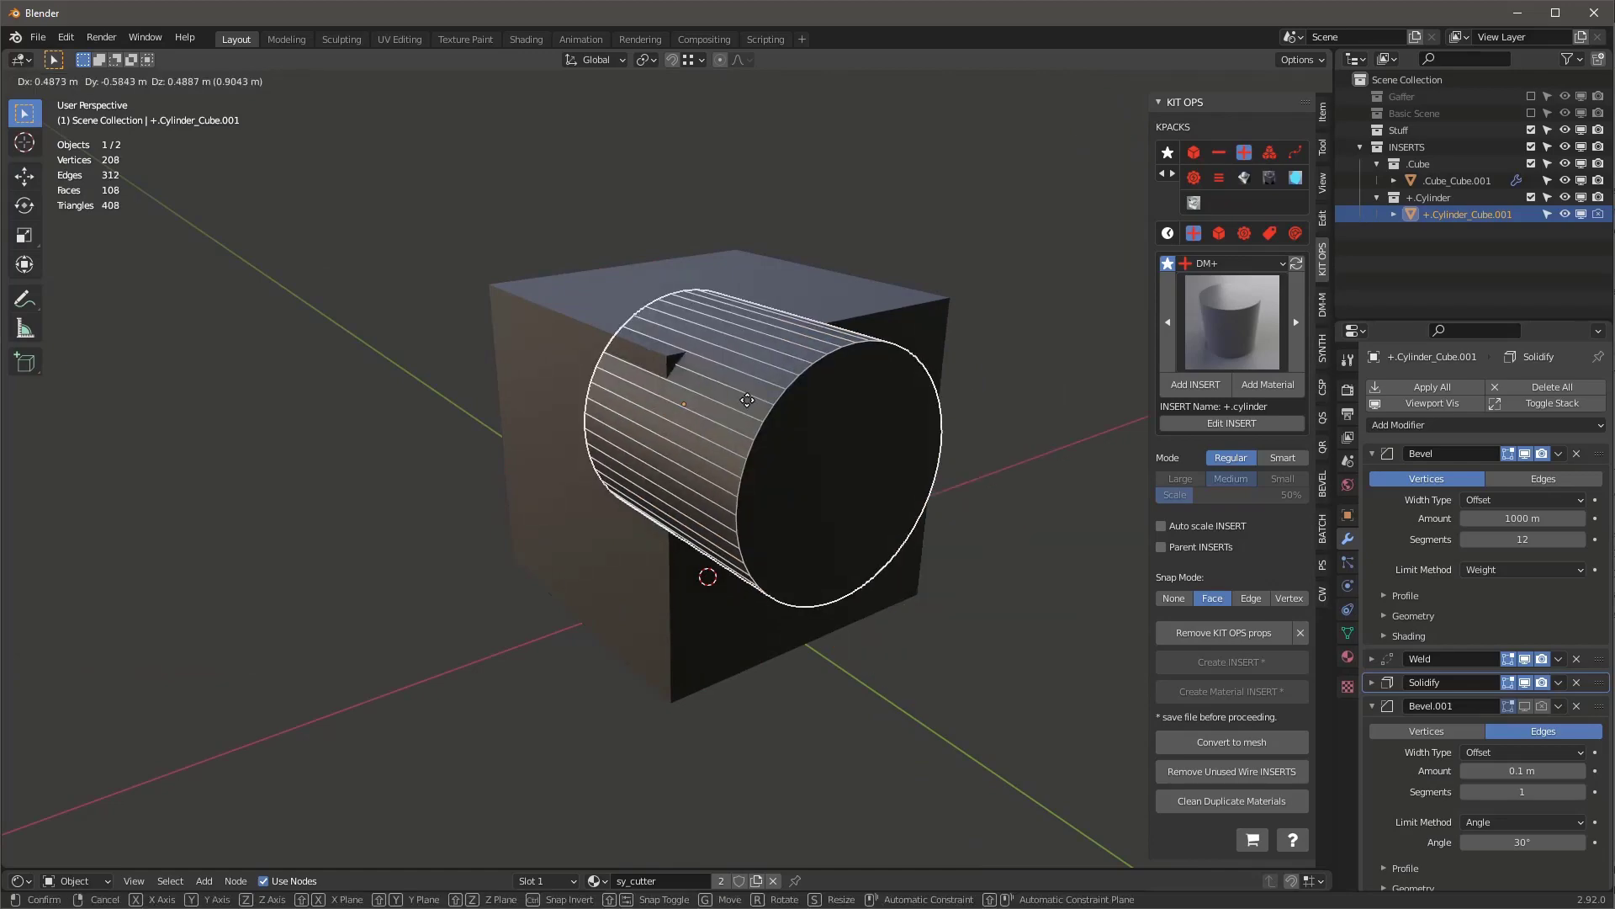
pyautogui.click(717, 374)
pyautogui.moveTo(717, 373); pyautogui.dragTo(777, 415, button='middle')
pyautogui.moveTo(651, 382); pyautogui.dragTo(673, 386)
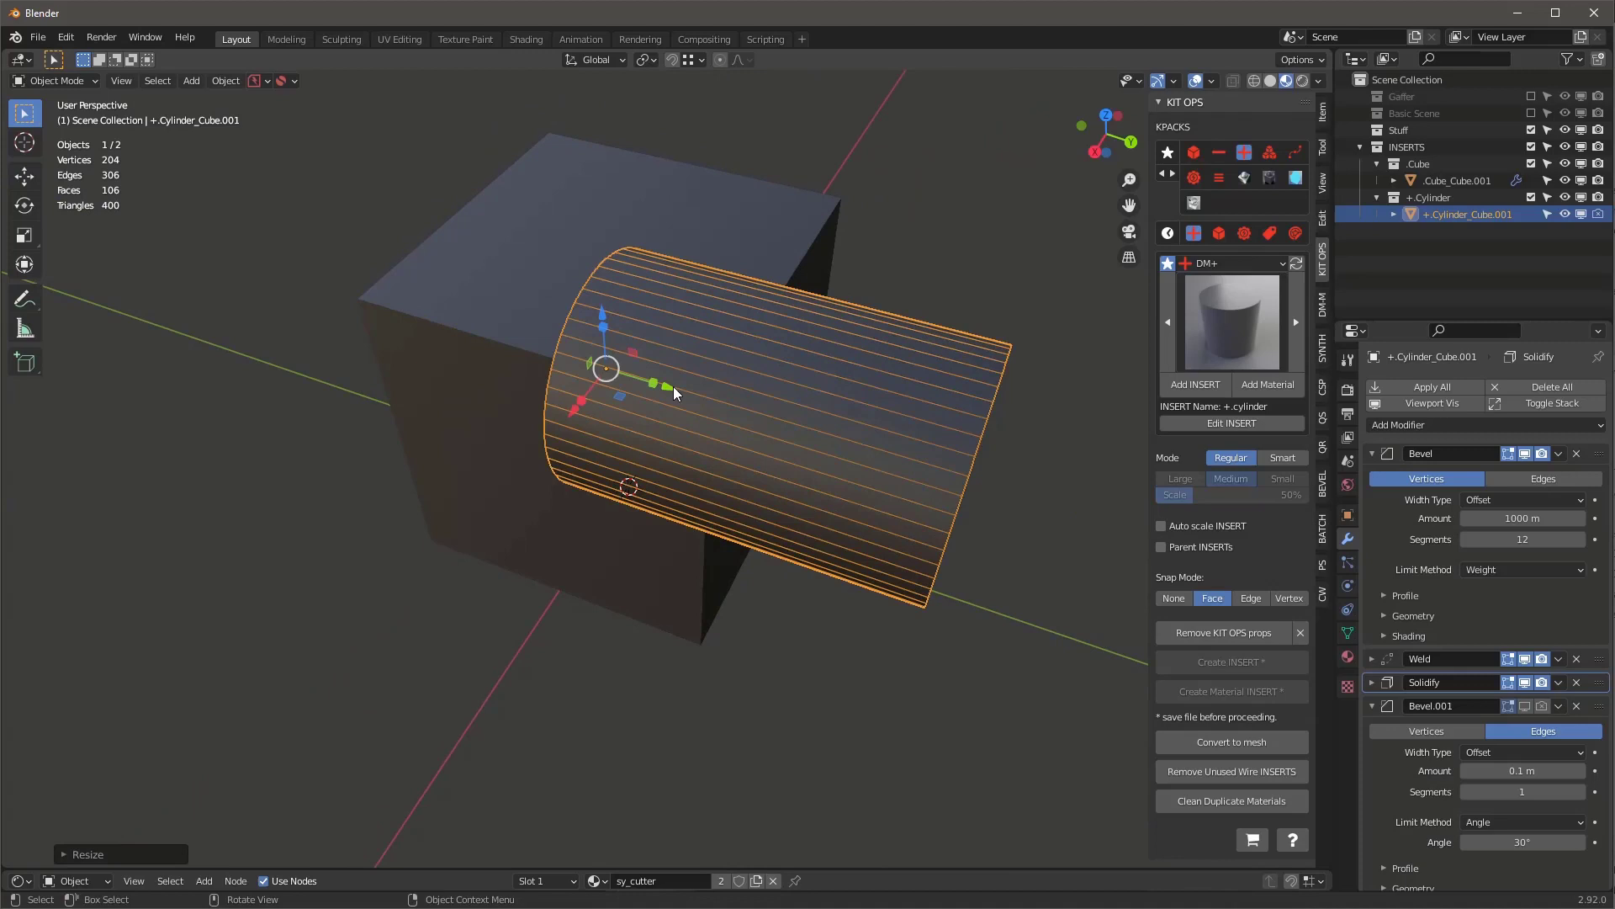
pyautogui.moveTo(646, 299); pyautogui.dragTo(560, 328, button='middle')
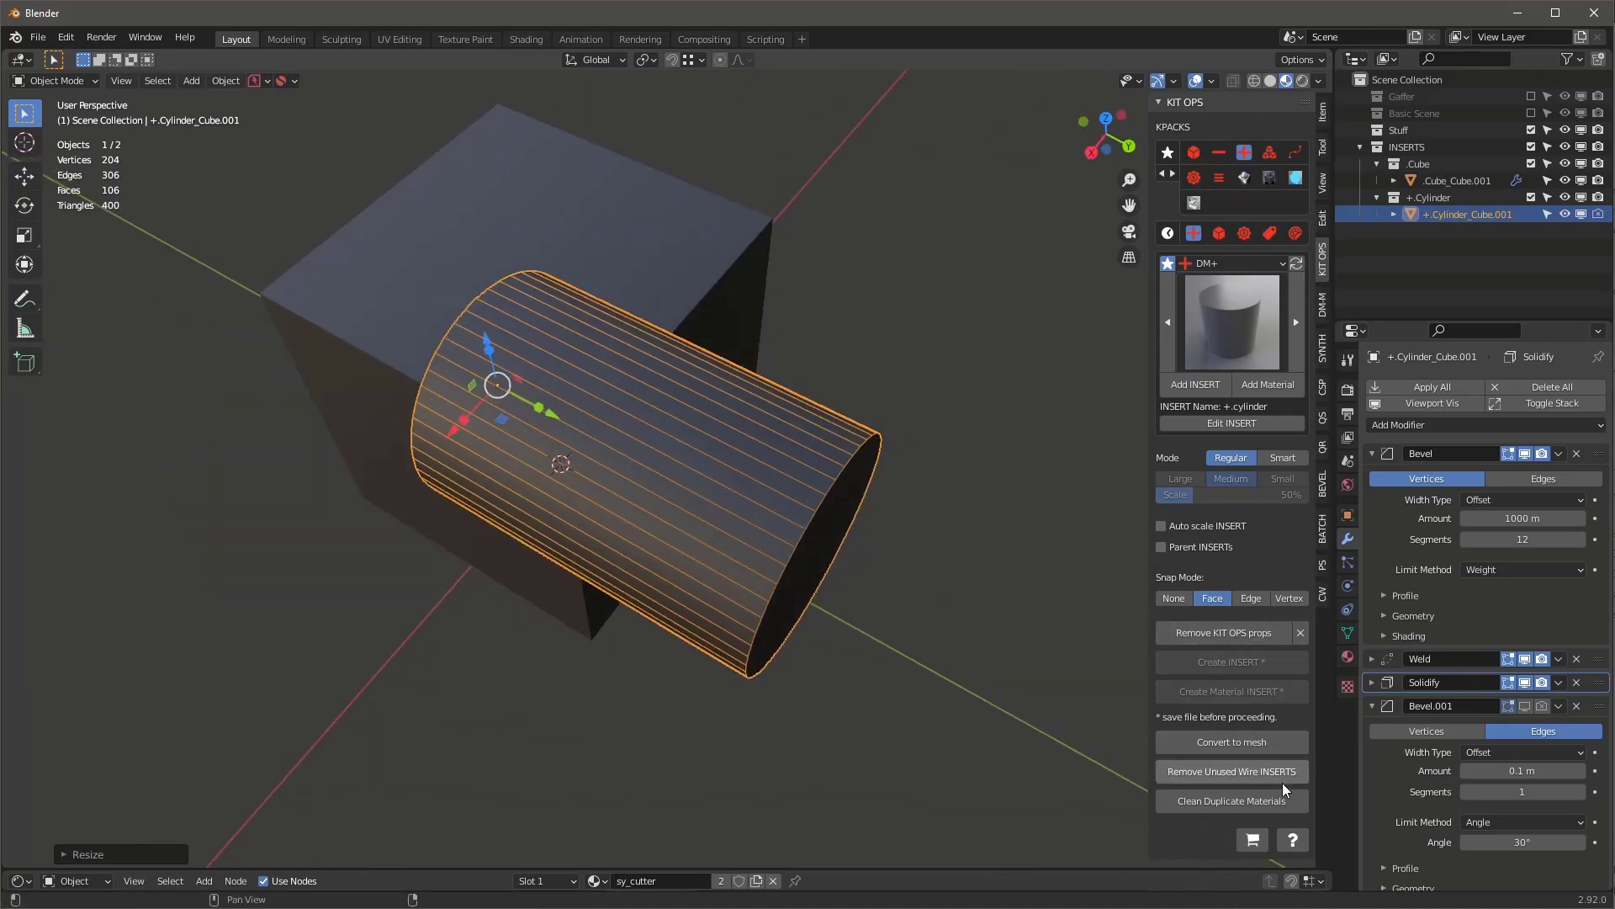
# Set the insert to Smart mode and mirror it along Y only, giving two cylinders
pyautogui.click(1283, 458)
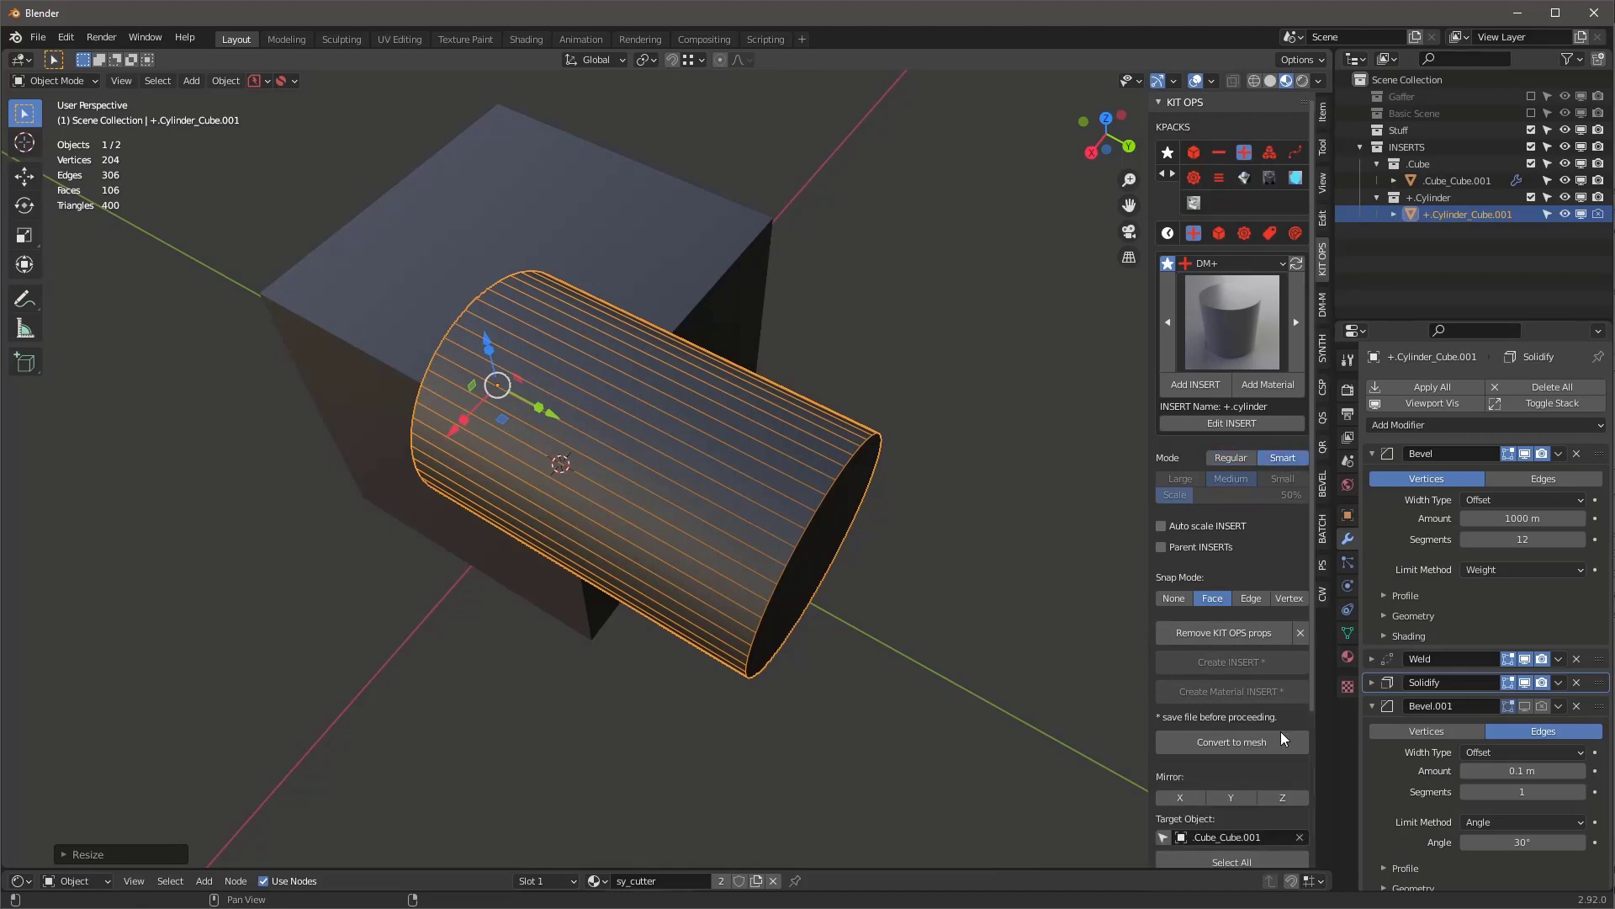
pyautogui.click(1181, 797)
pyautogui.moveTo(800, 488); pyautogui.dragTo(747, 446, button='middle')
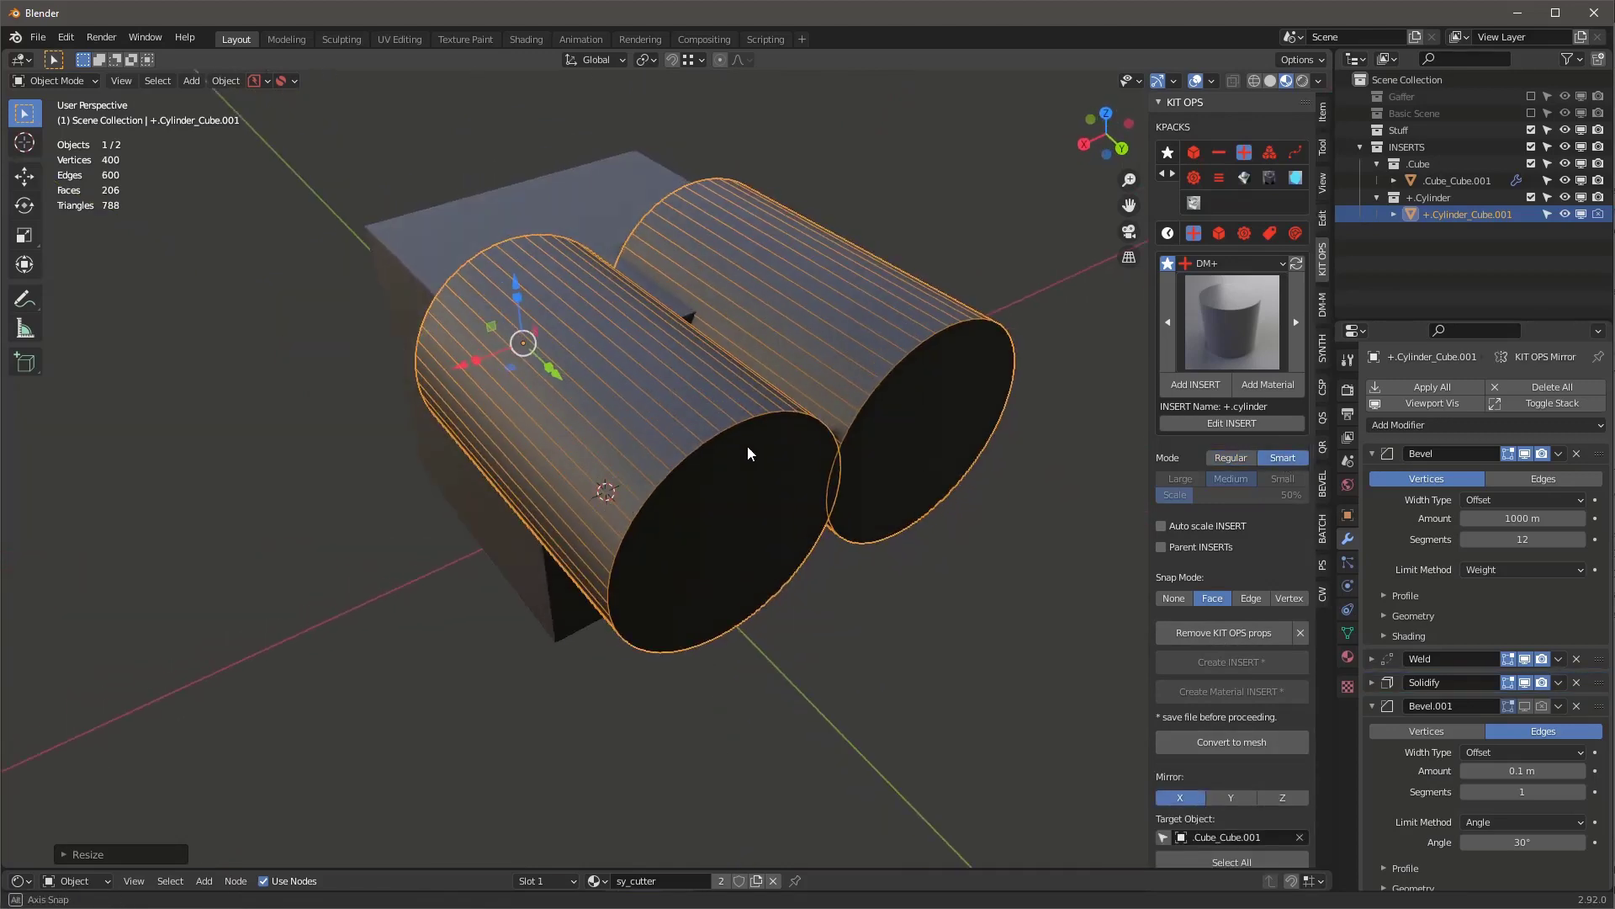
pyautogui.click(1233, 797)
pyautogui.click(1181, 796)
pyautogui.moveTo(863, 532); pyautogui.dragTo(628, 345, button='middle')
# Select the combined cube-and-cylinder object
pyautogui.click(537, 279)
pyautogui.moveTo(537, 279); pyautogui.dragTo(593, 452, button='middle')
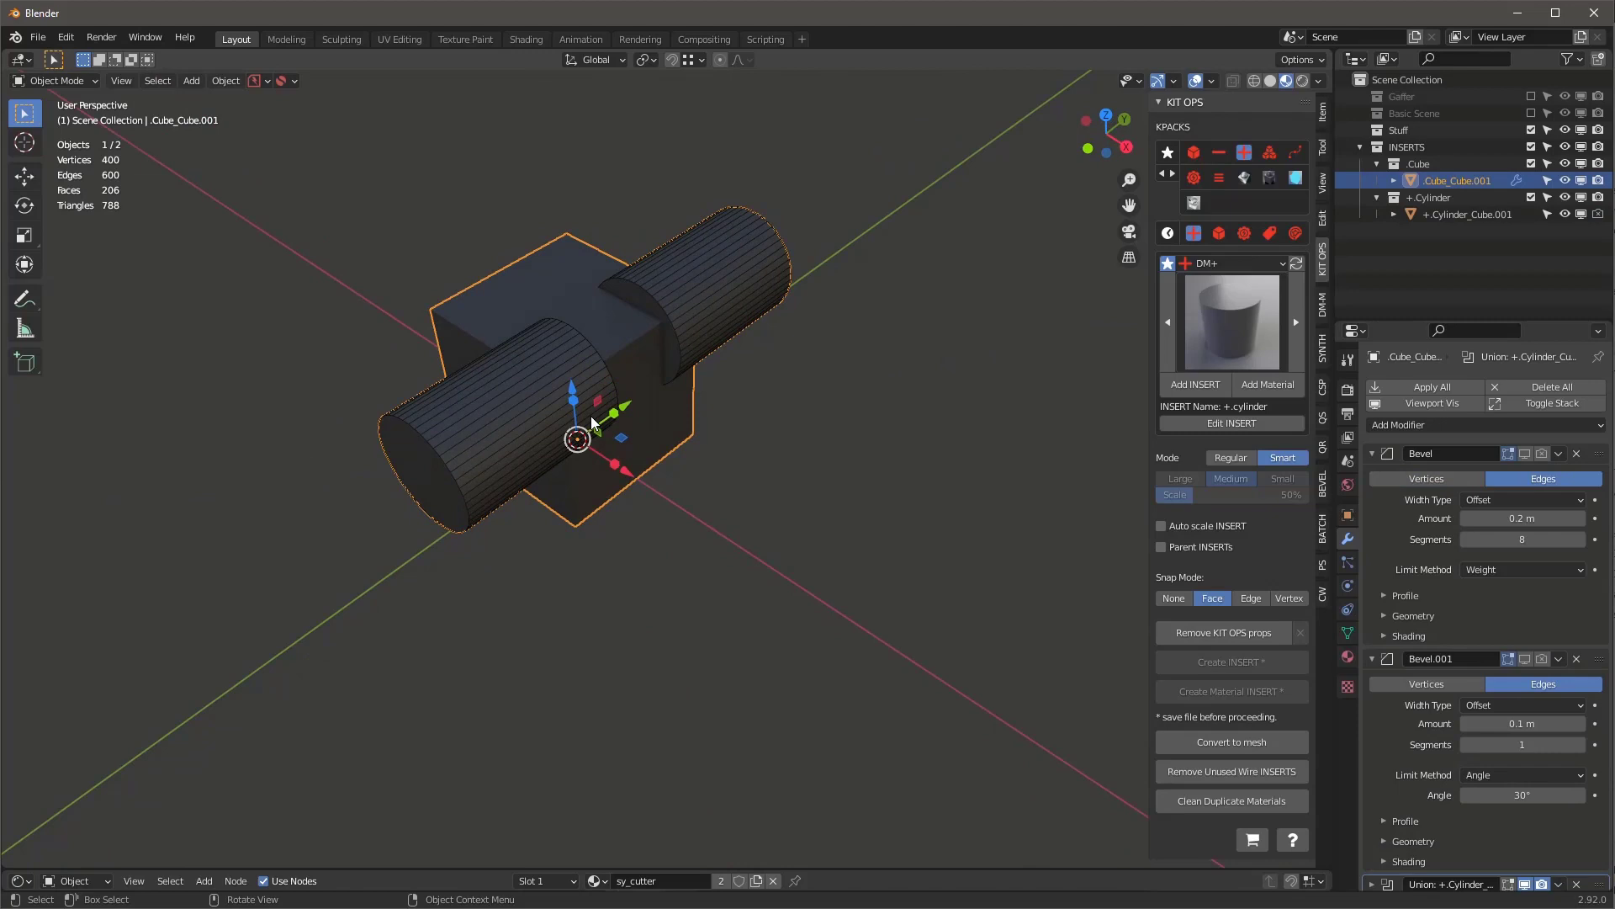
pyautogui.click(516, 371)
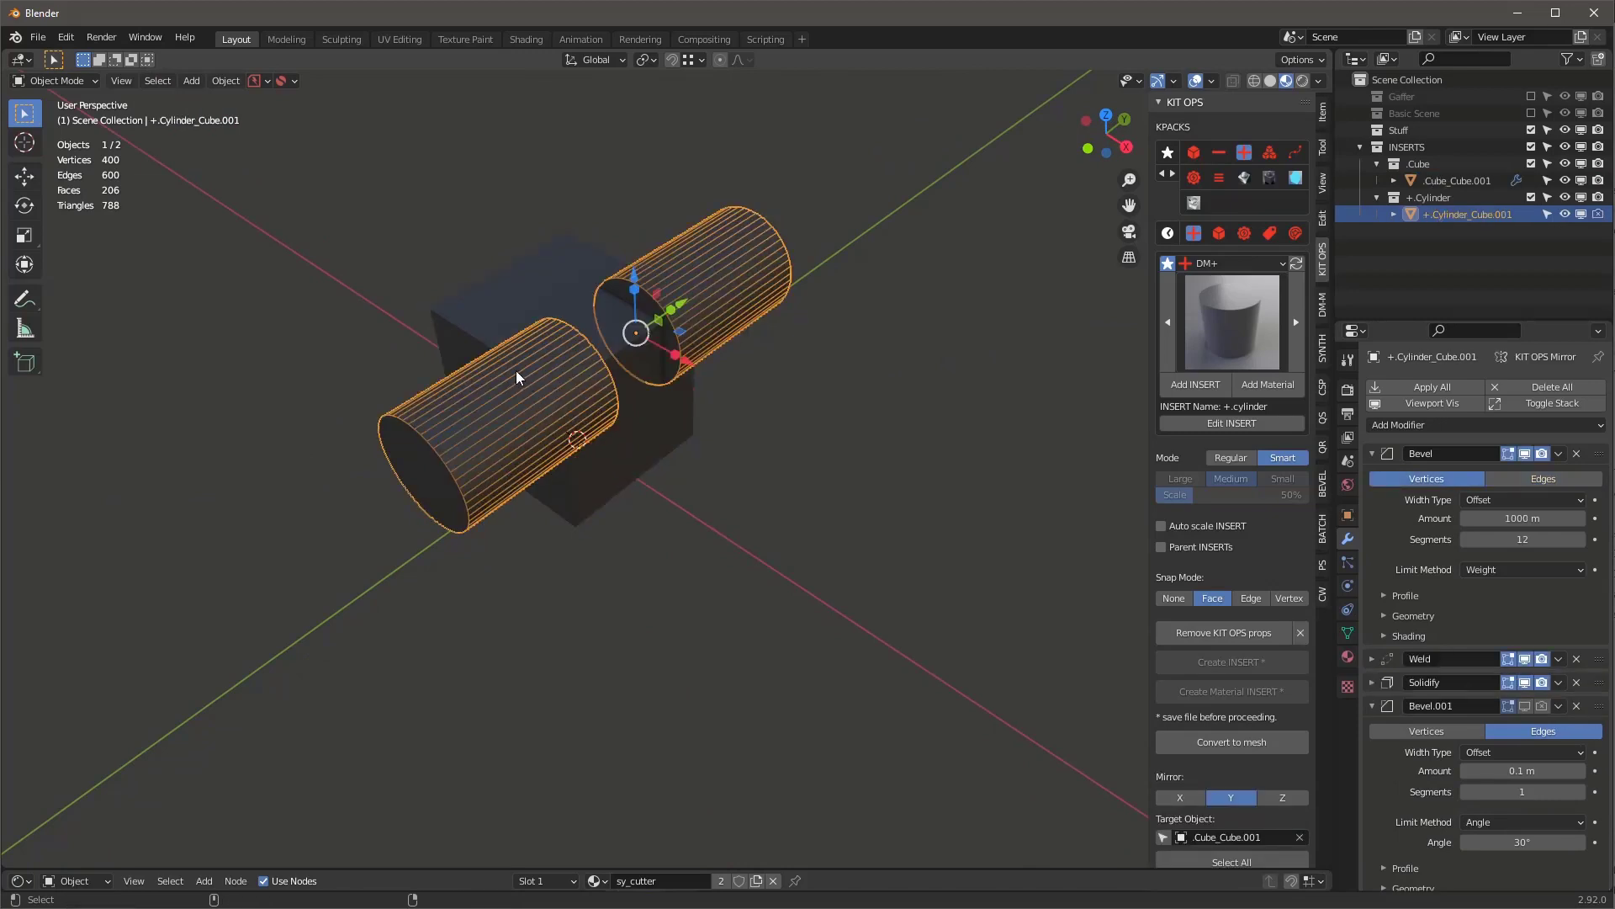
pyautogui.moveTo(517, 370); pyautogui.dragTo(586, 347, button='middle')
pyautogui.scroll(3, 532, 265)
pyautogui.click(532, 265)
pyautogui.moveTo(532, 266); pyautogui.dragTo(523, 301, button='middle')
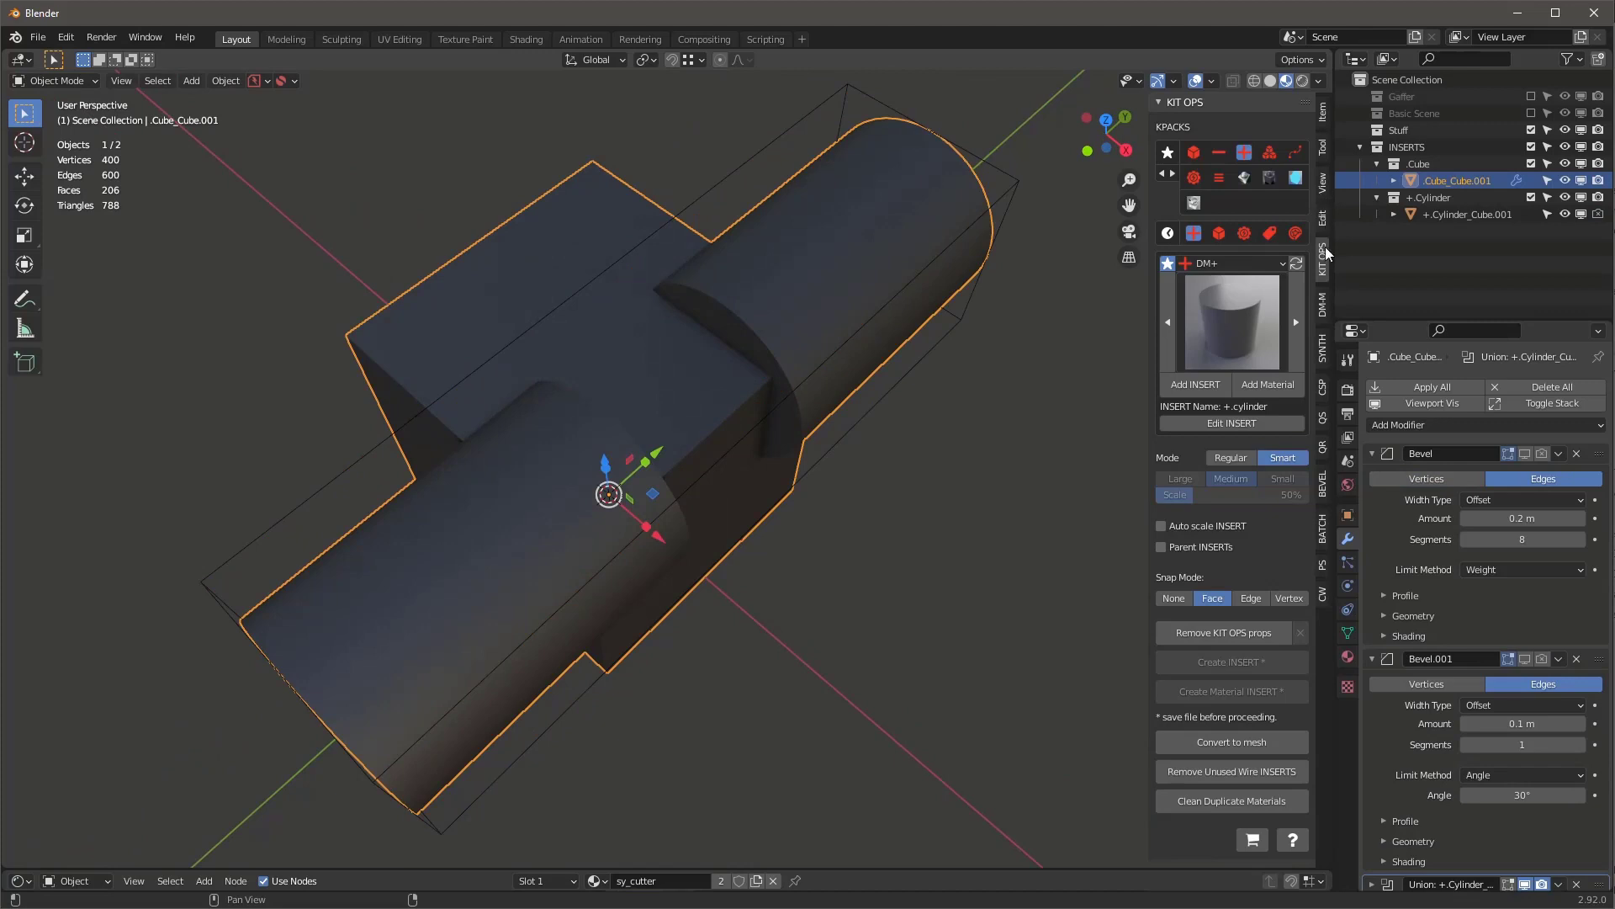
# Add a MetaShape from the DM-M tab, fusing the shape into a 17,188-vertex smoothed mesh
pyautogui.click(1322, 305)
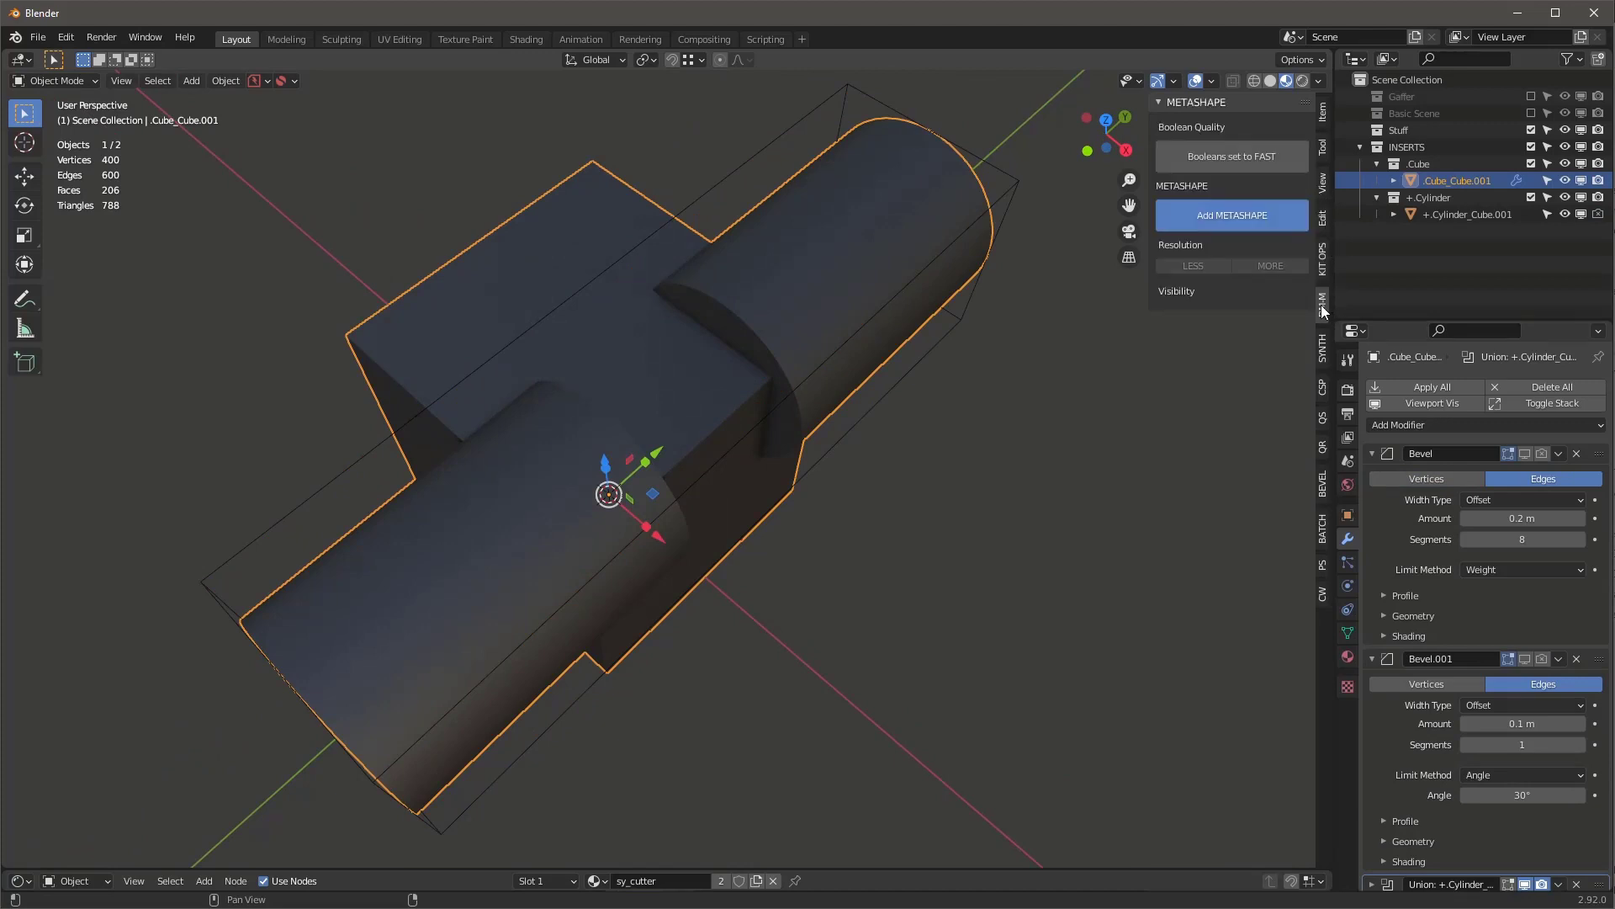
pyautogui.click(1258, 214)
pyautogui.moveTo(792, 327); pyautogui.dragTo(730, 311, button='middle')
pyautogui.rightClick(787, 275)
# Enable the wireframe overlay and raise MetaShape resolution to 0.015 m voxels, giving 184,548 vertices
pyautogui.click(731, 190)
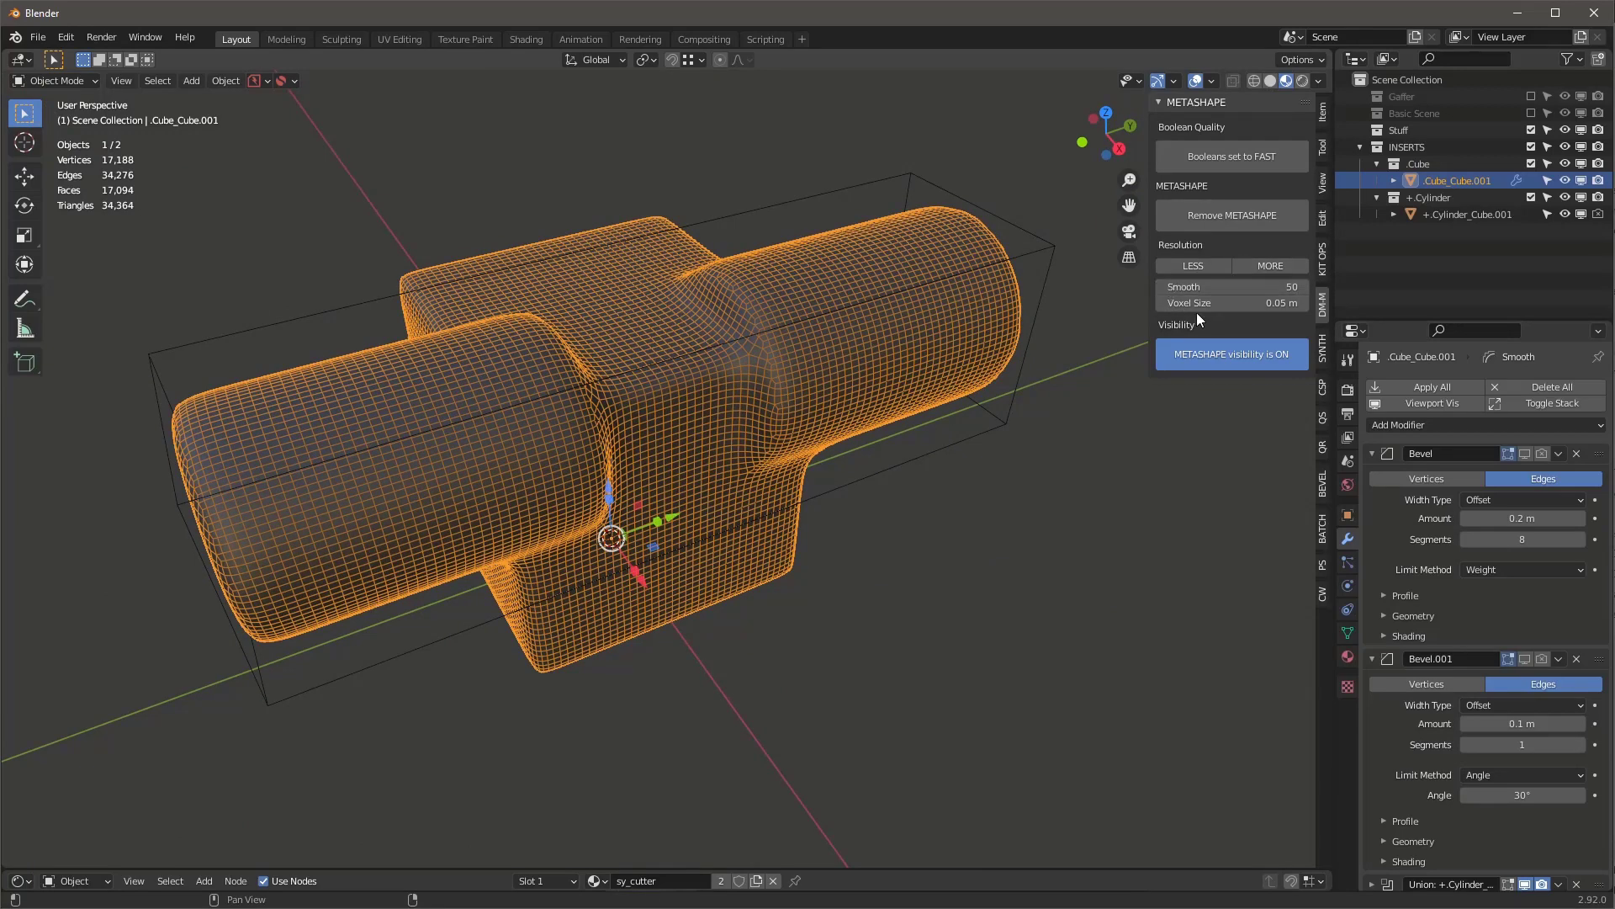
pyautogui.scroll(-6, 1430, 616)
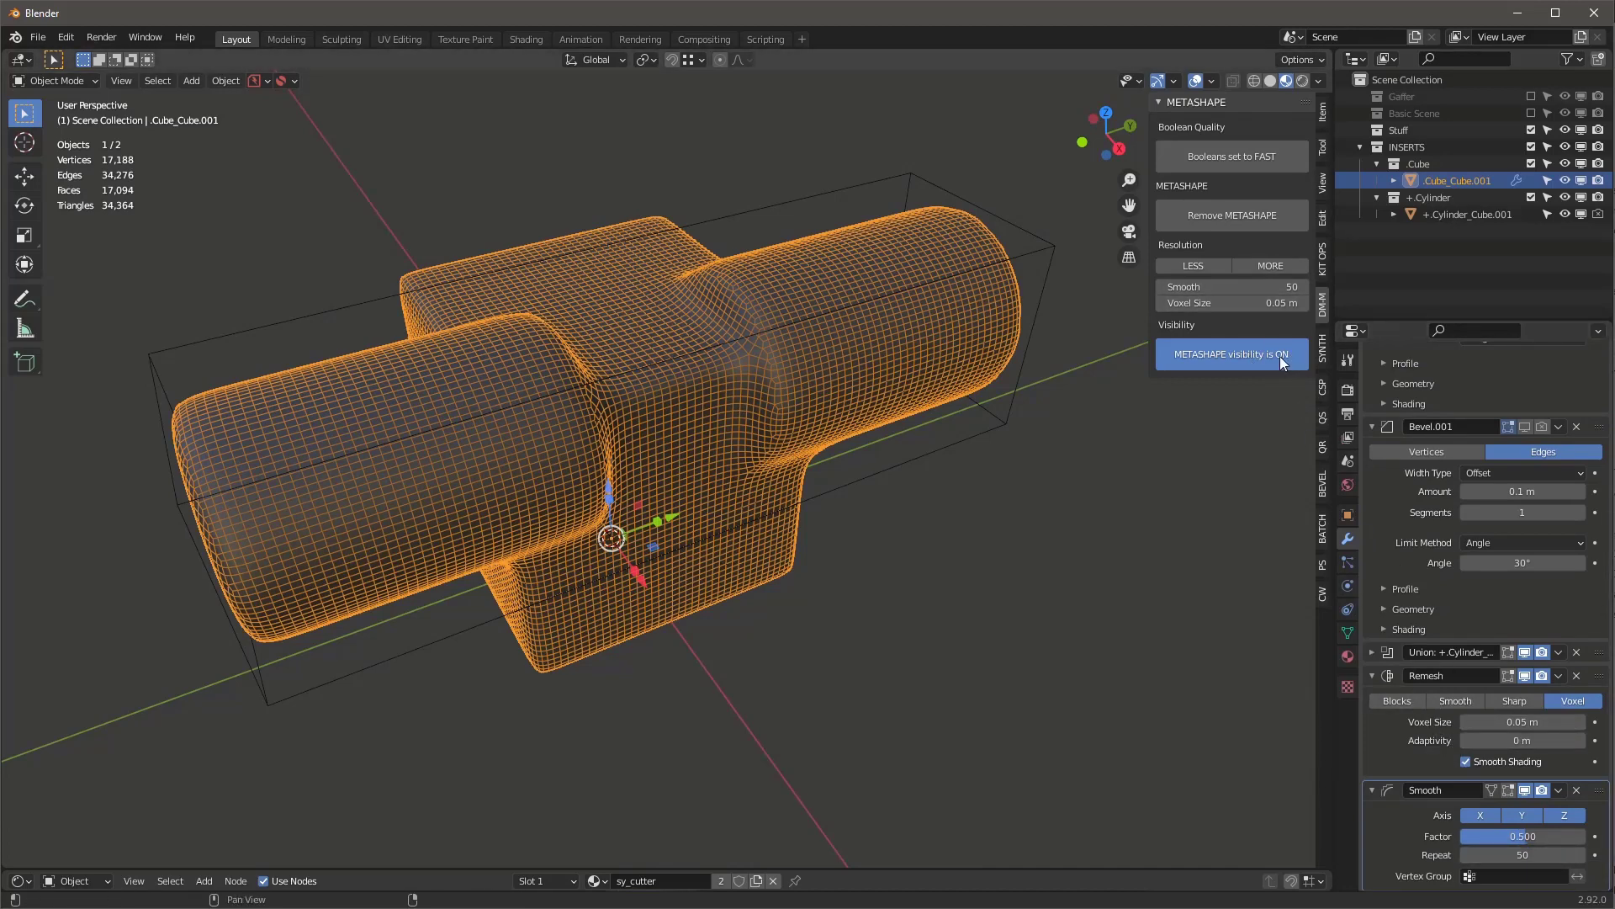
pyautogui.click(1278, 268)
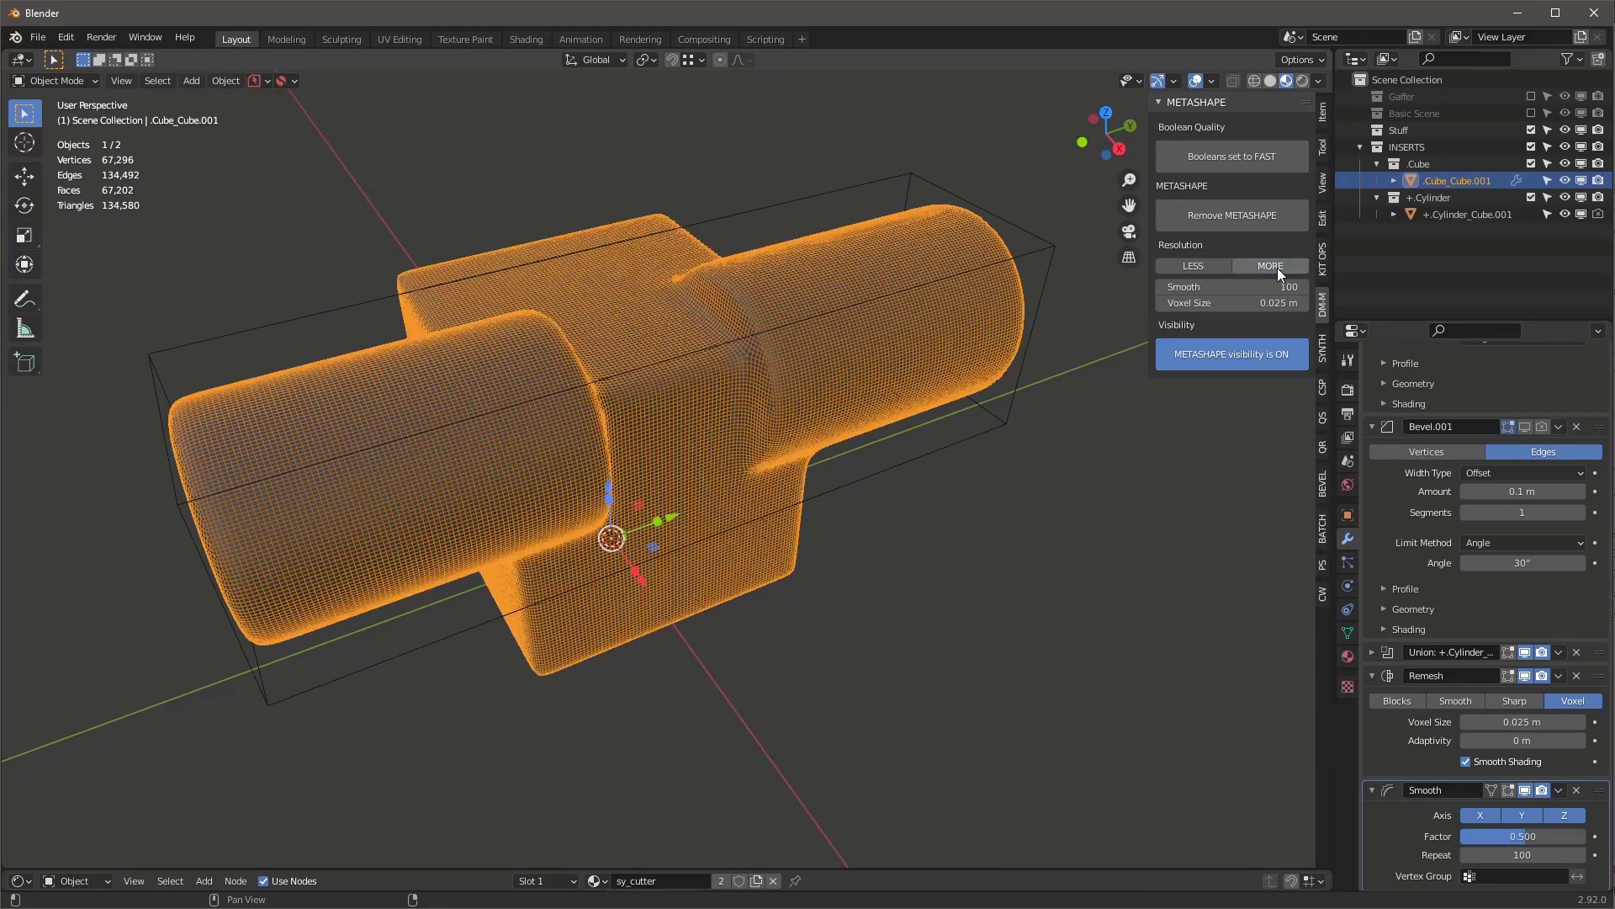
pyautogui.scroll(2, 830, 345)
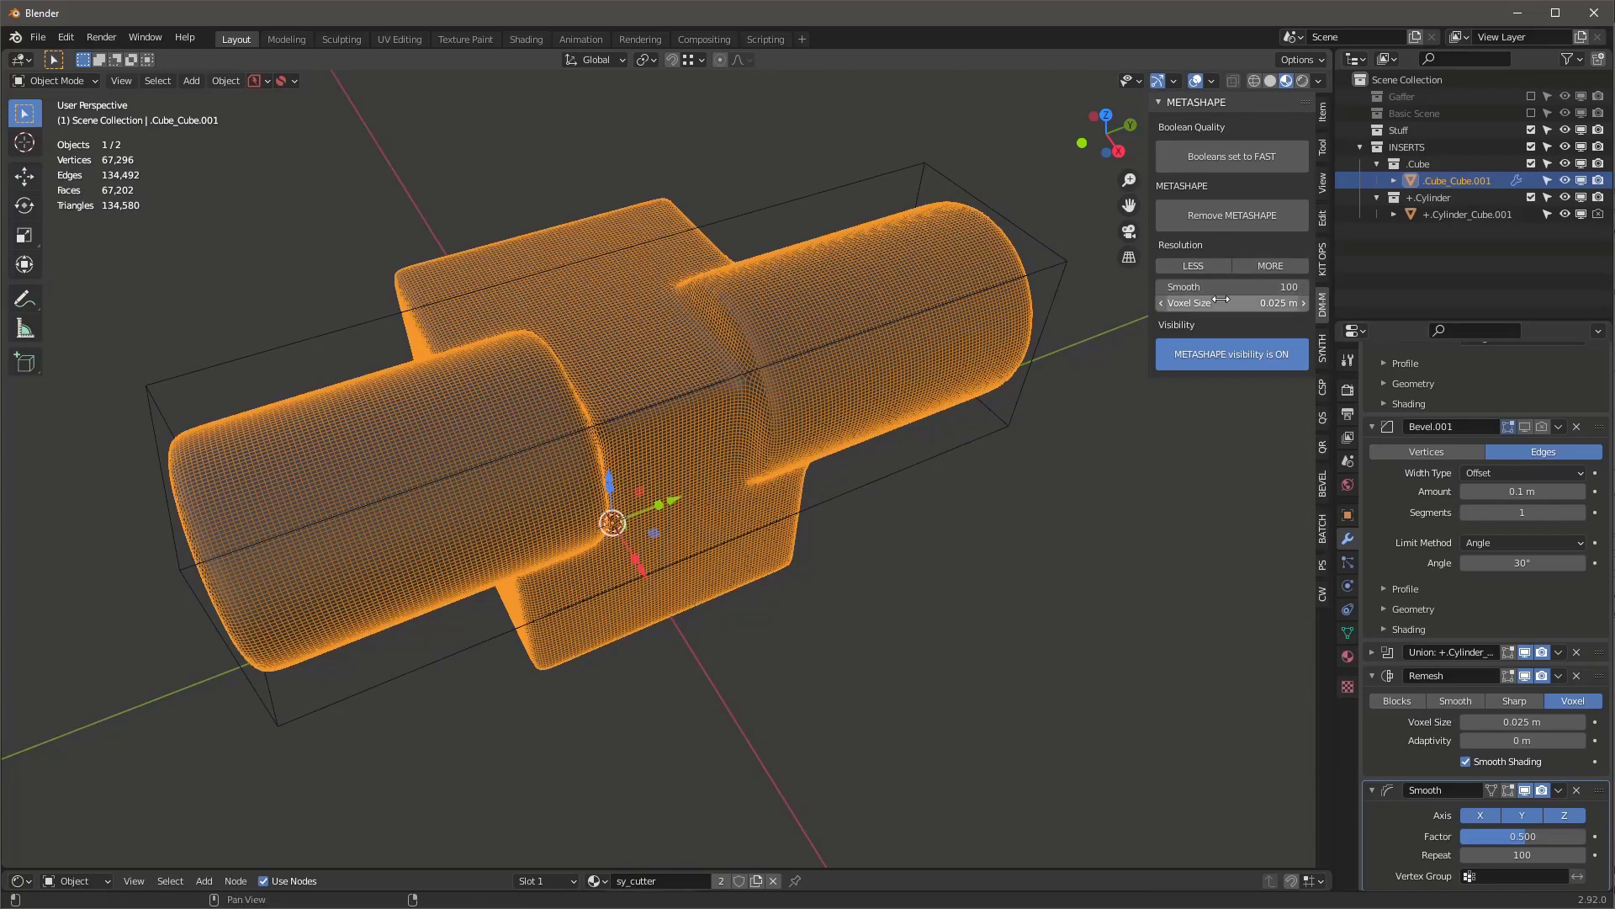
pyautogui.moveTo(831, 345); pyautogui.dragTo(854, 315, button='middle')
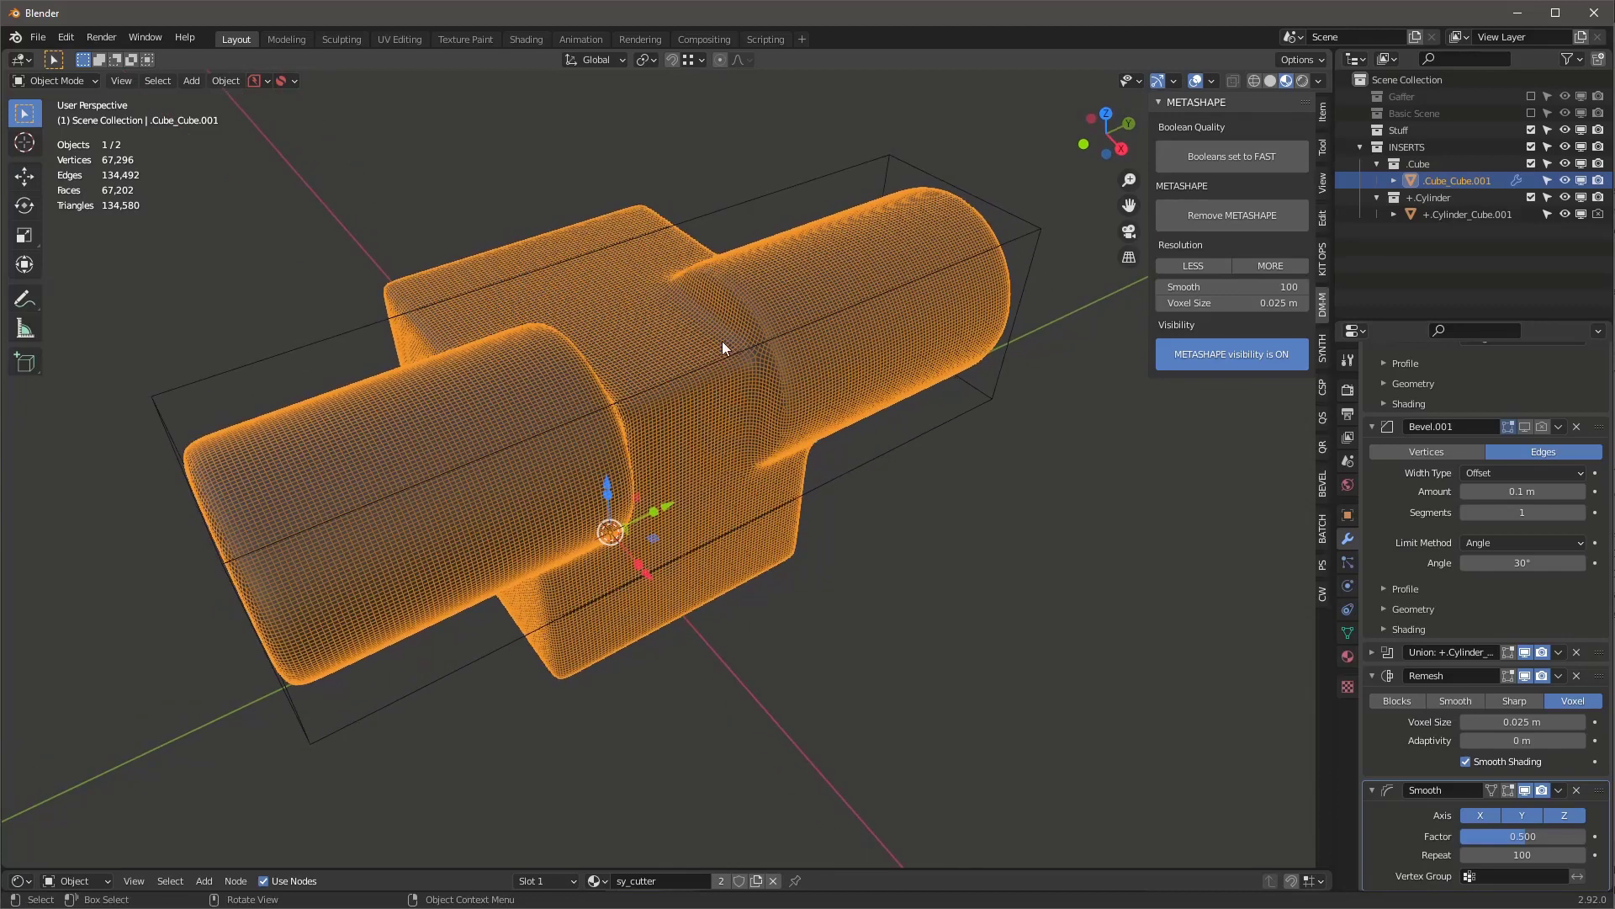
pyautogui.moveTo(722, 341)
pyautogui.mouseDown(button='middle')
pyautogui.moveTo(715, 300)
pyautogui.moveTo(677, 316)
pyautogui.moveTo(735, 342)
pyautogui.mouseUp(button='middle')
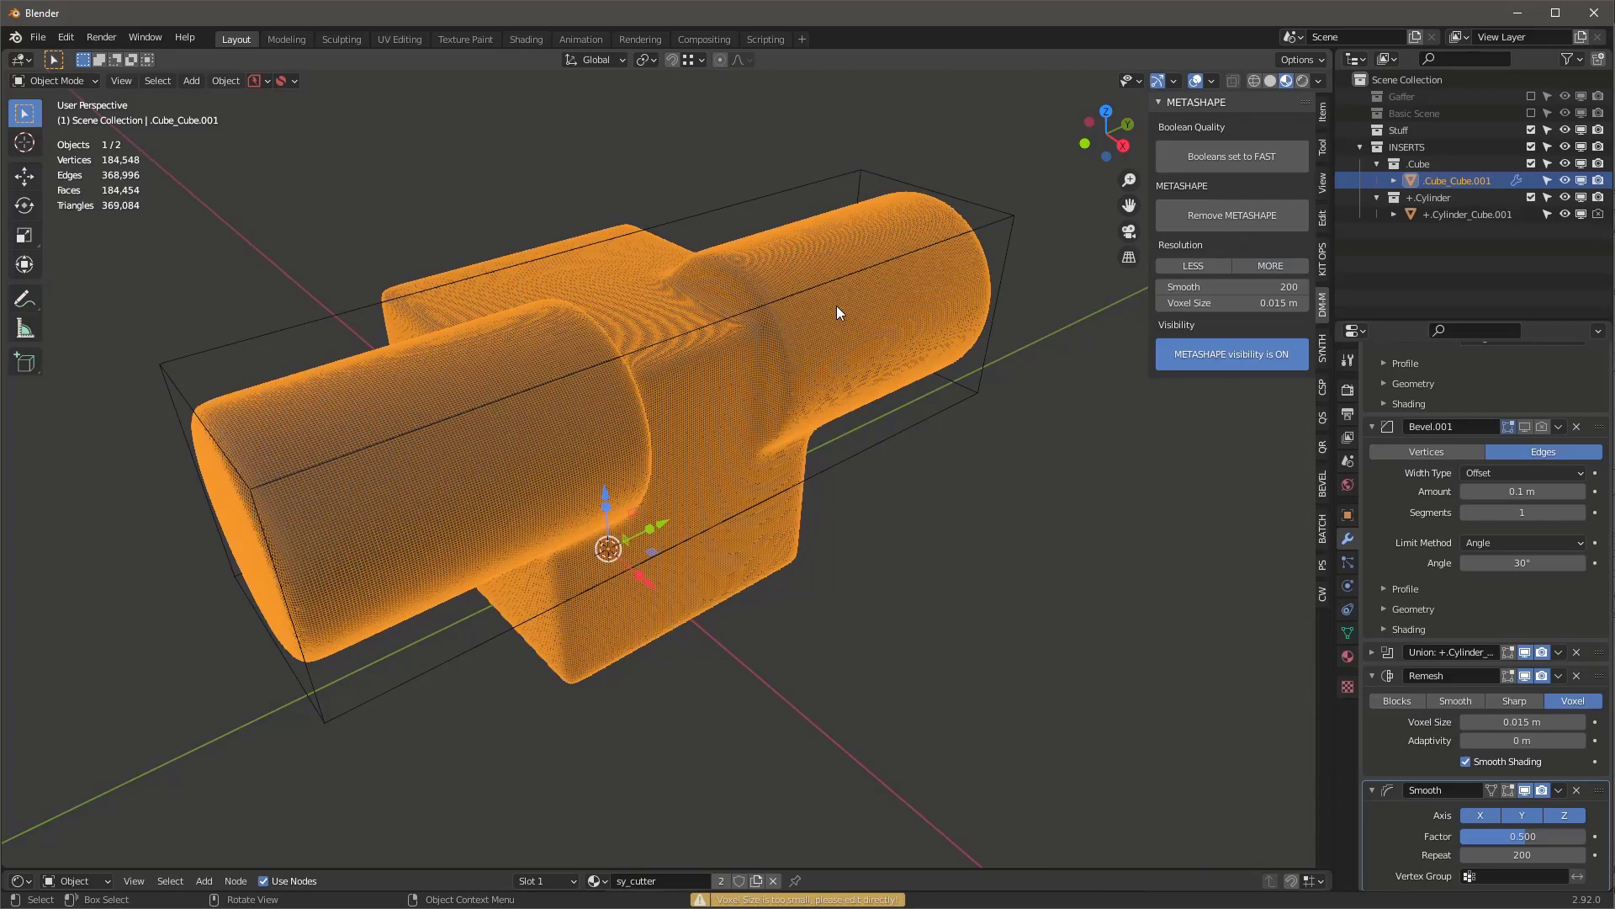
pyautogui.moveTo(756, 311)
pyautogui.mouseDown(button='middle')
pyautogui.moveTo(704, 328)
pyautogui.moveTo(740, 313)
pyautogui.mouseUp(button='middle')
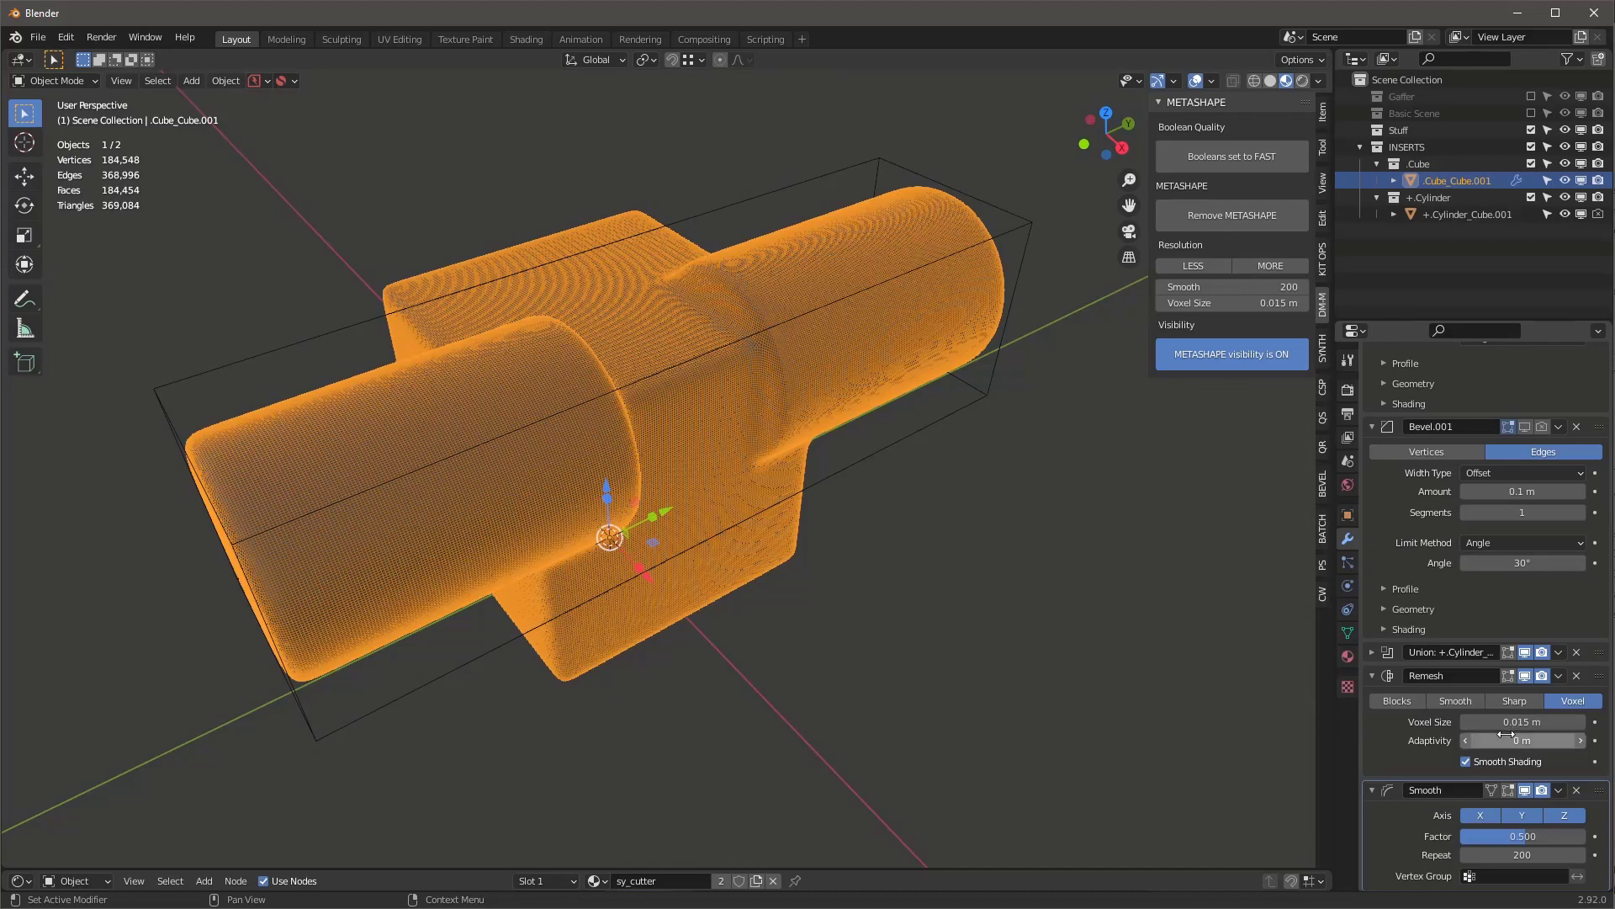
pyautogui.moveTo(626, 426)
pyautogui.mouseDown(button='middle')
pyautogui.moveTo(539, 427)
pyautogui.moveTo(597, 405)
pyautogui.moveTo(638, 420)
pyautogui.mouseUp(button='middle')
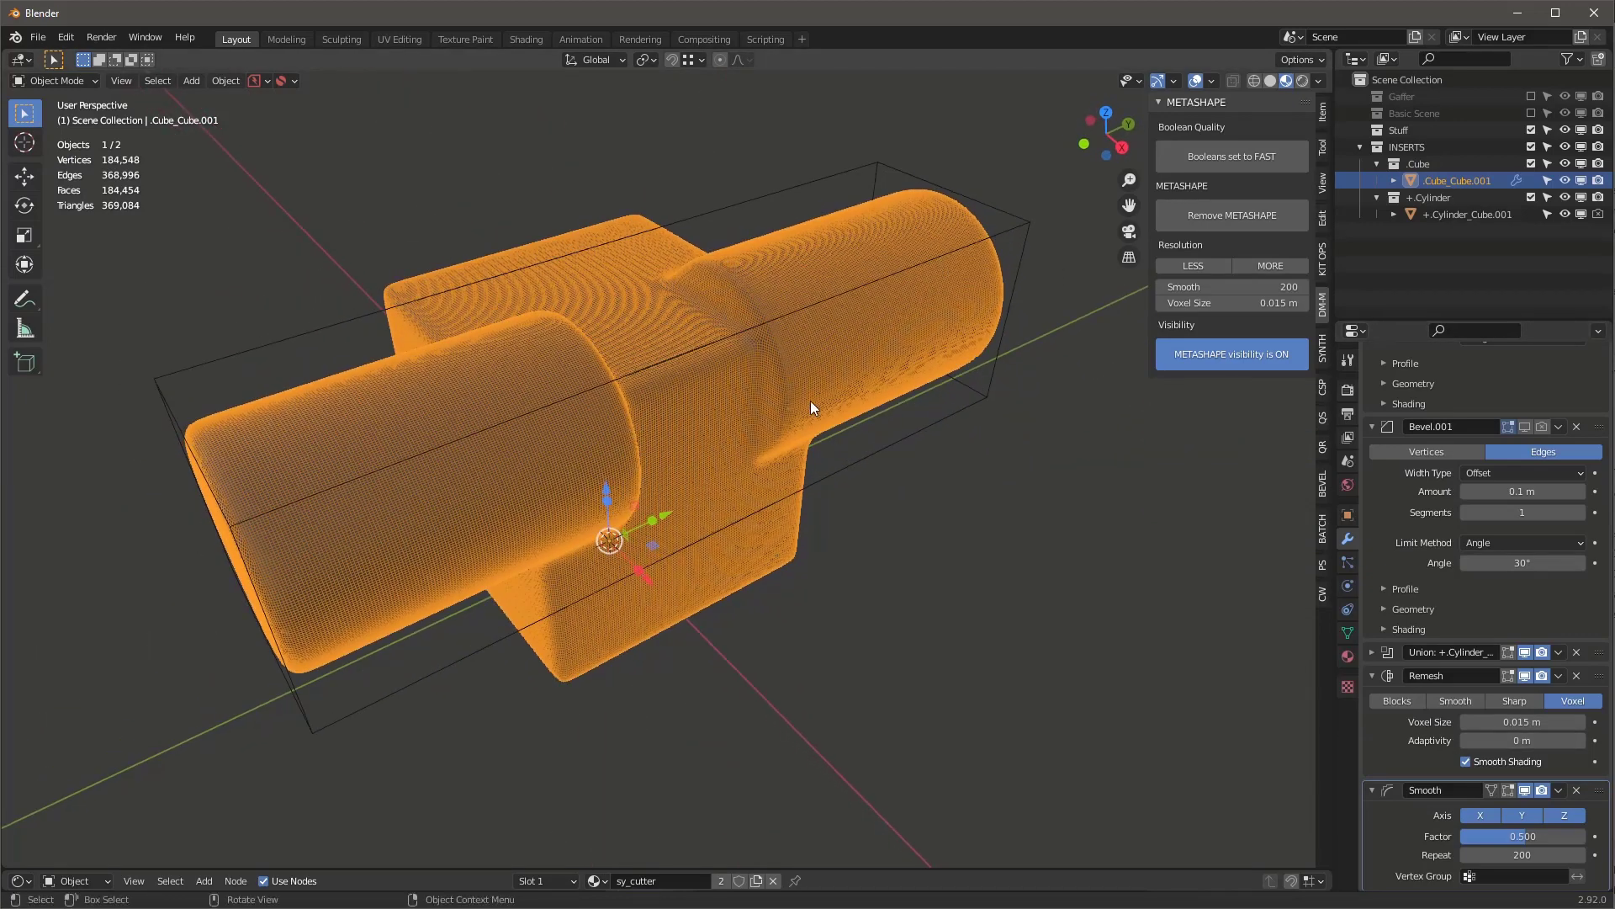
# Hide the overlays and set the MetaShape Smooth amount to 50
pyautogui.click(1194, 80)
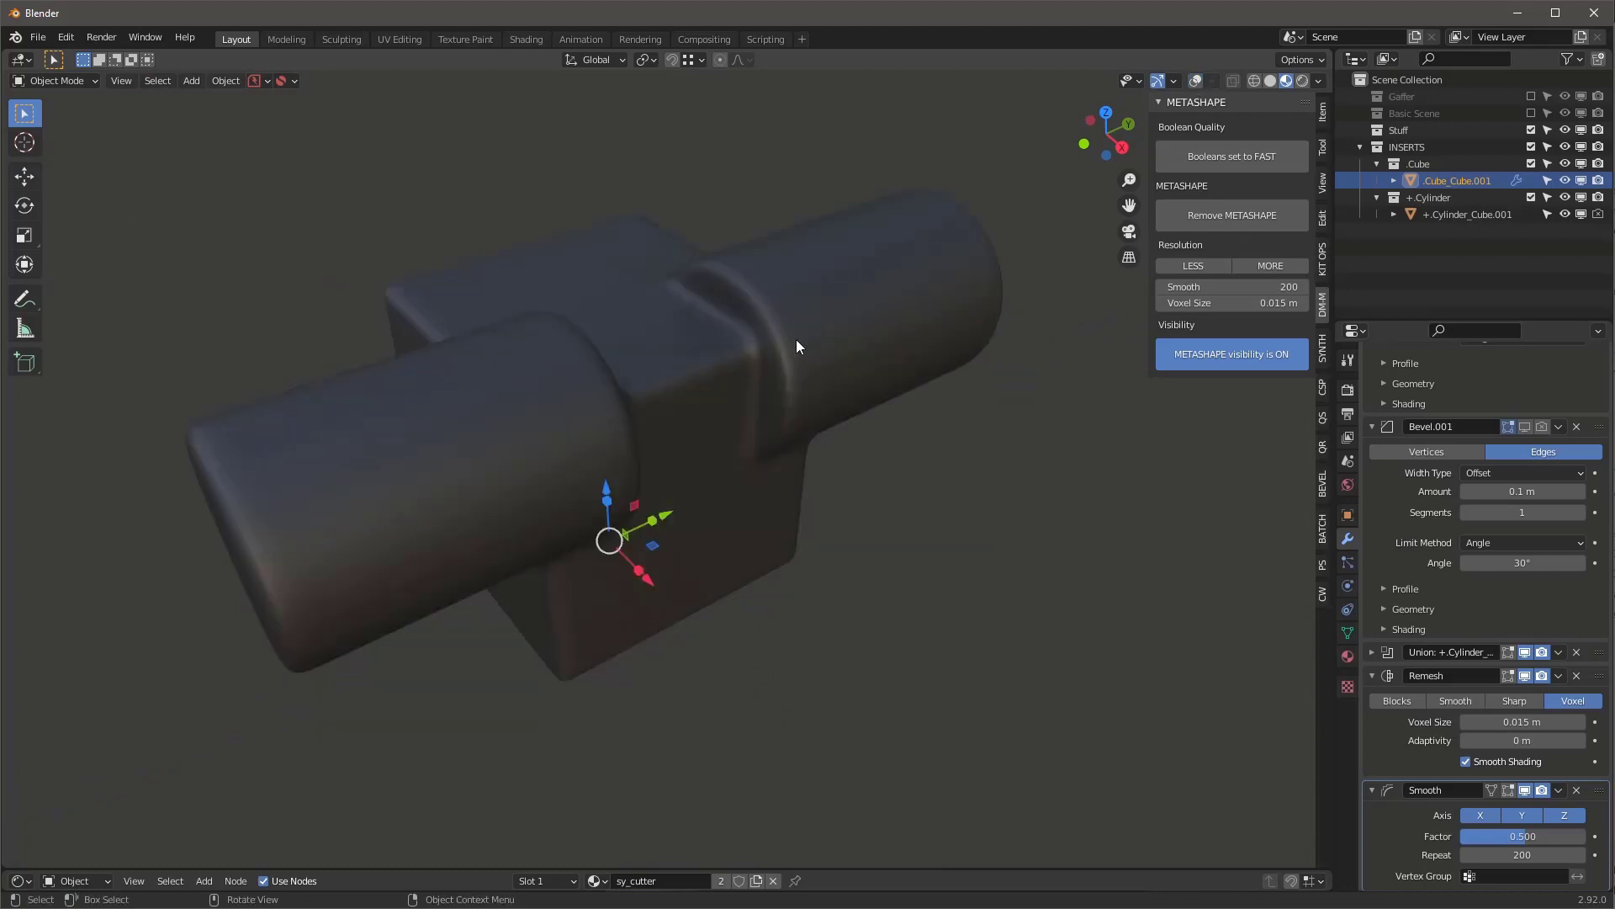
pyautogui.scroll(3, 703, 378)
pyautogui.moveTo(720, 355)
pyautogui.mouseDown(button='middle')
pyautogui.moveTo(678, 313)
pyautogui.moveTo(642, 357)
pyautogui.moveTo(740, 346)
pyautogui.mouseUp(button='middle')
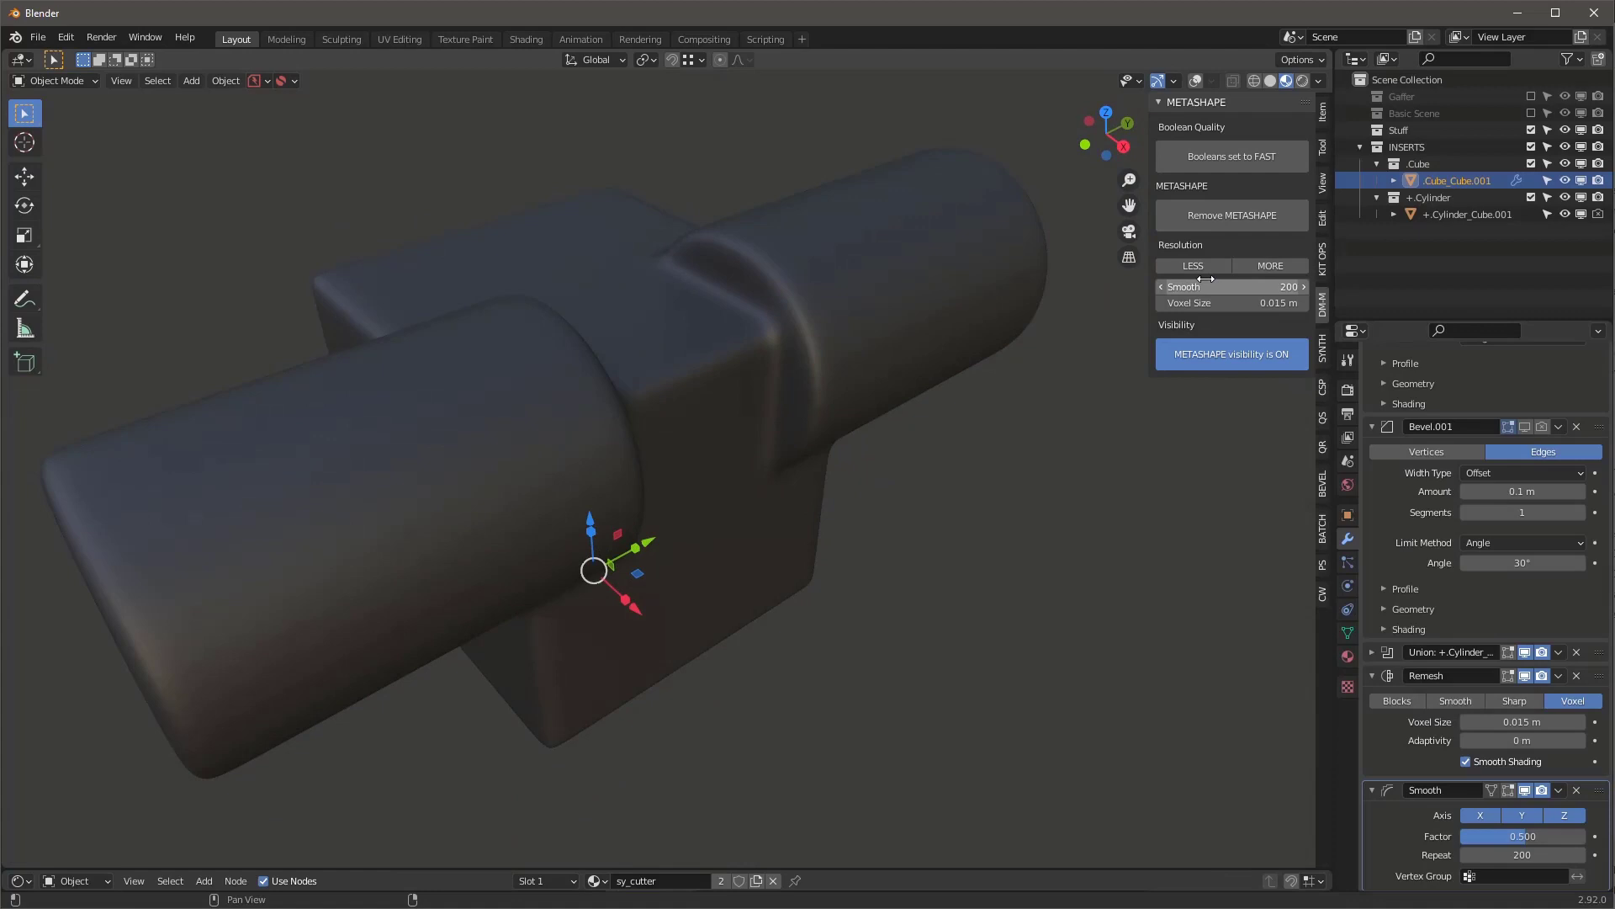
pyautogui.click(1245, 288)
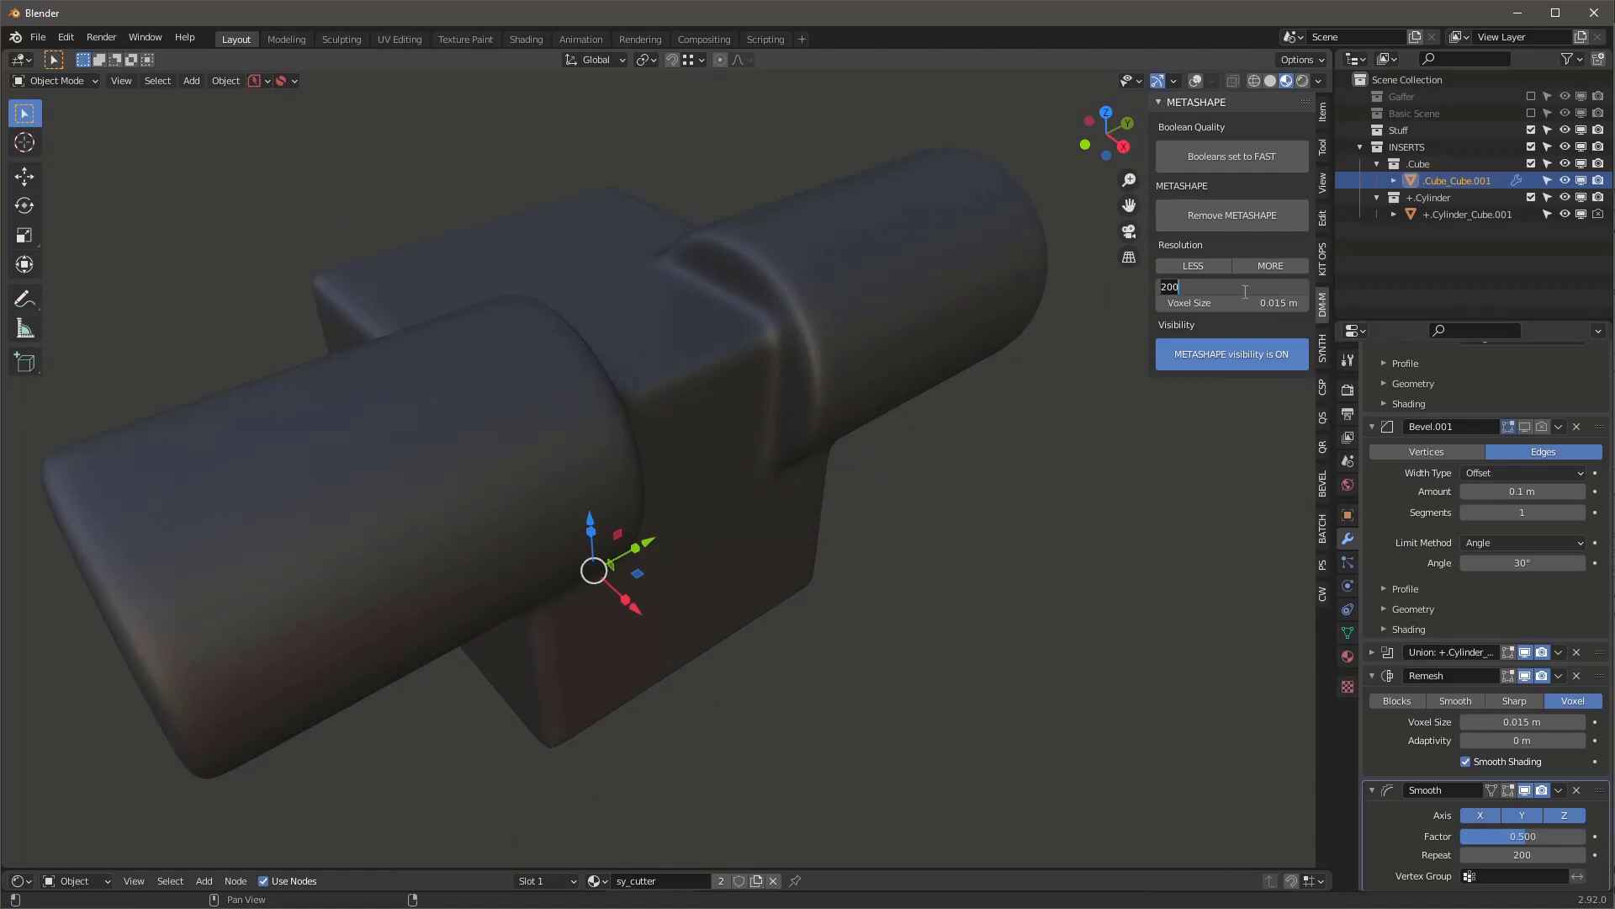
pyautogui.write('50')
pyautogui.press('Return')
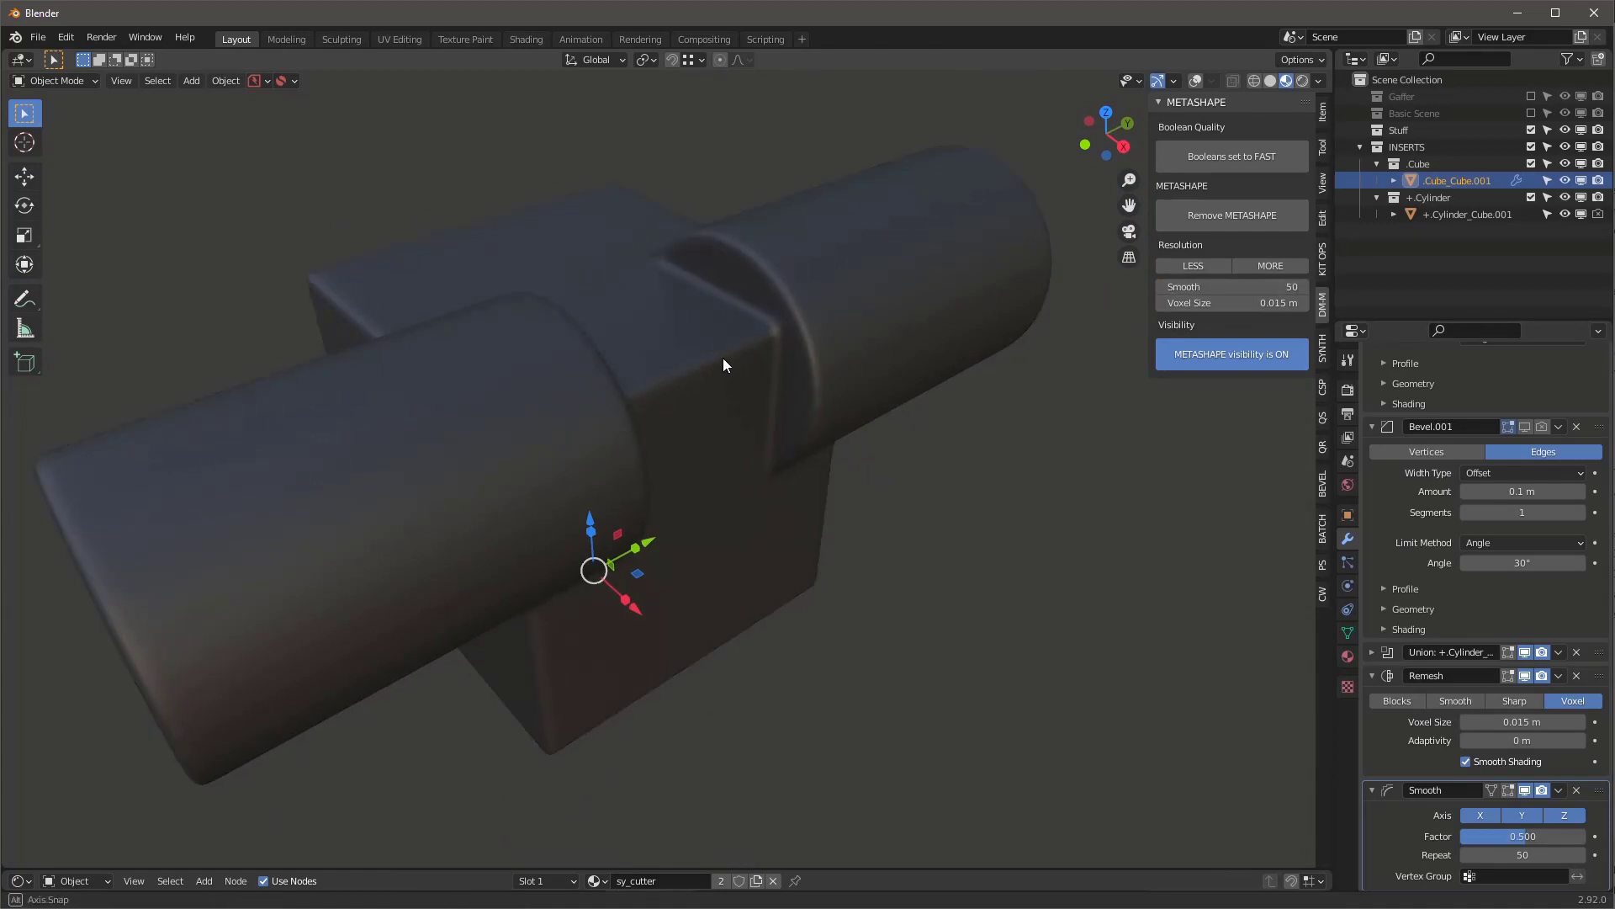
pyautogui.moveTo(723, 363); pyautogui.dragTo(757, 349, button='middle')
# Set the MetaShape Smooth amount back to 200 to compare
pyautogui.click(1253, 286)
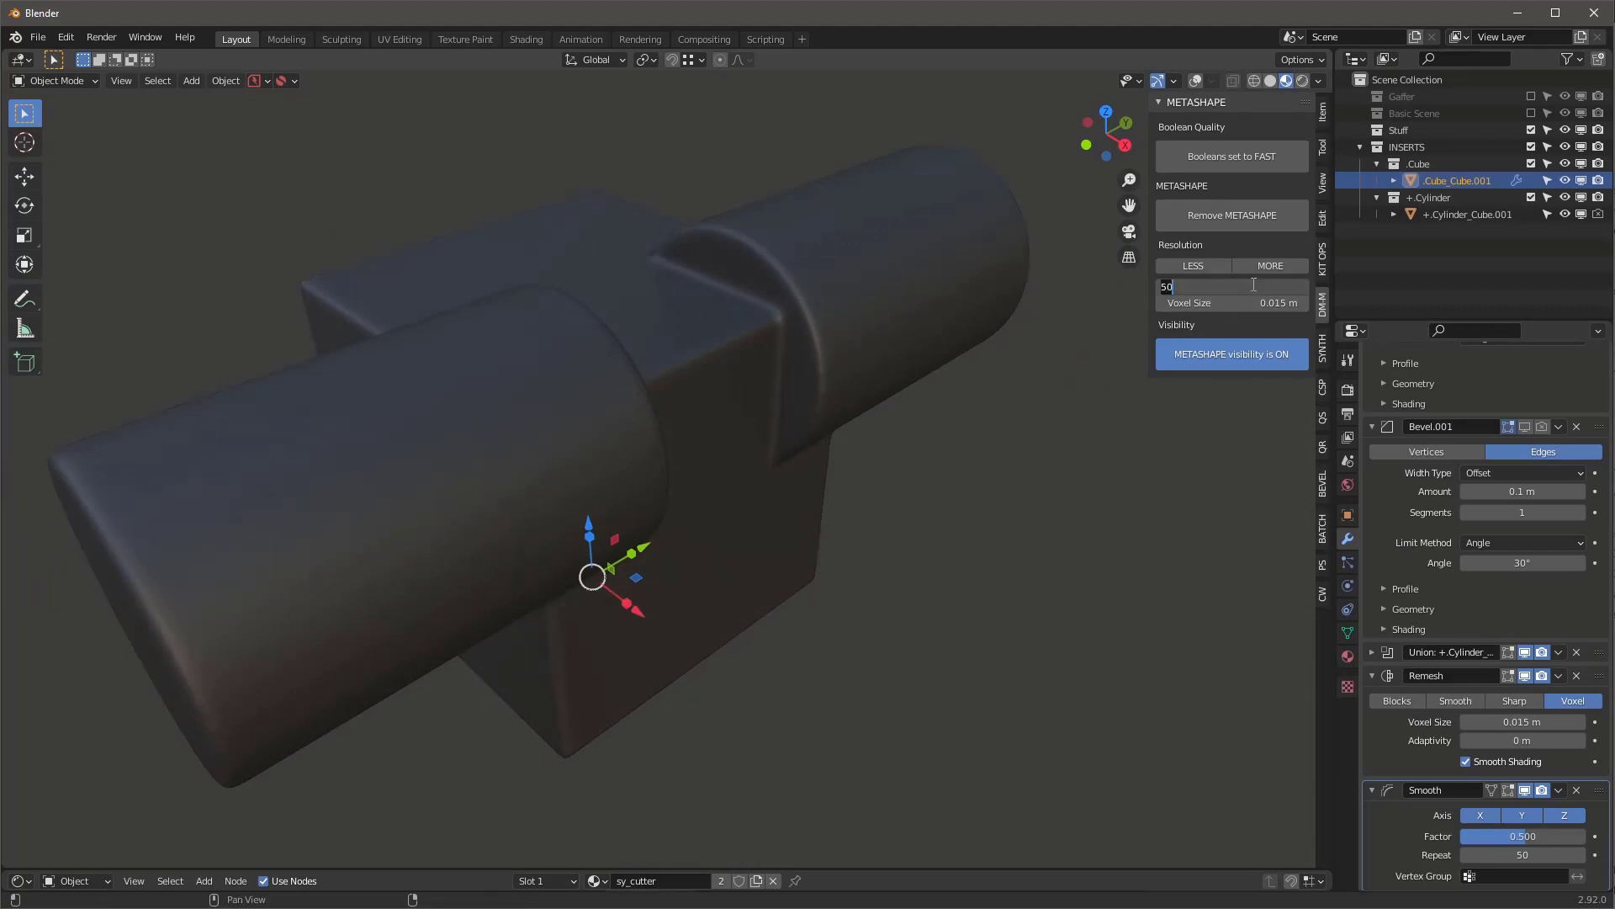
pyautogui.write('200')
pyautogui.press('Return')
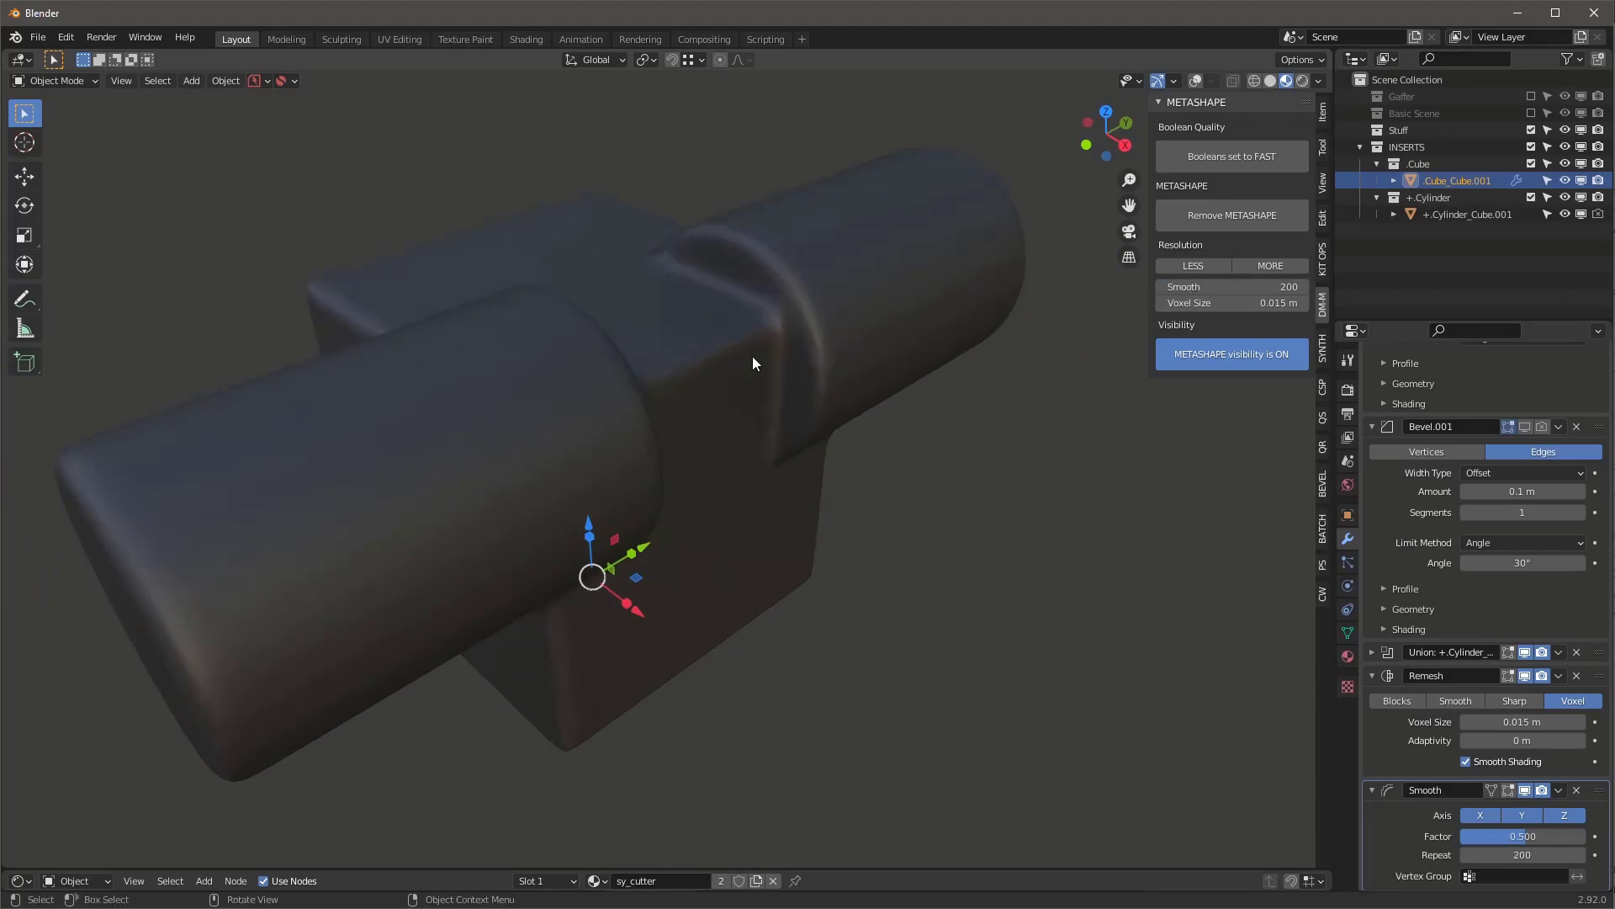
pyautogui.moveTo(968, 278); pyautogui.dragTo(856, 283, button='middle')
# Return Smooth to 50 and turn MetaShape visibility off to reveal the sharp model
pyautogui.click(1259, 287)
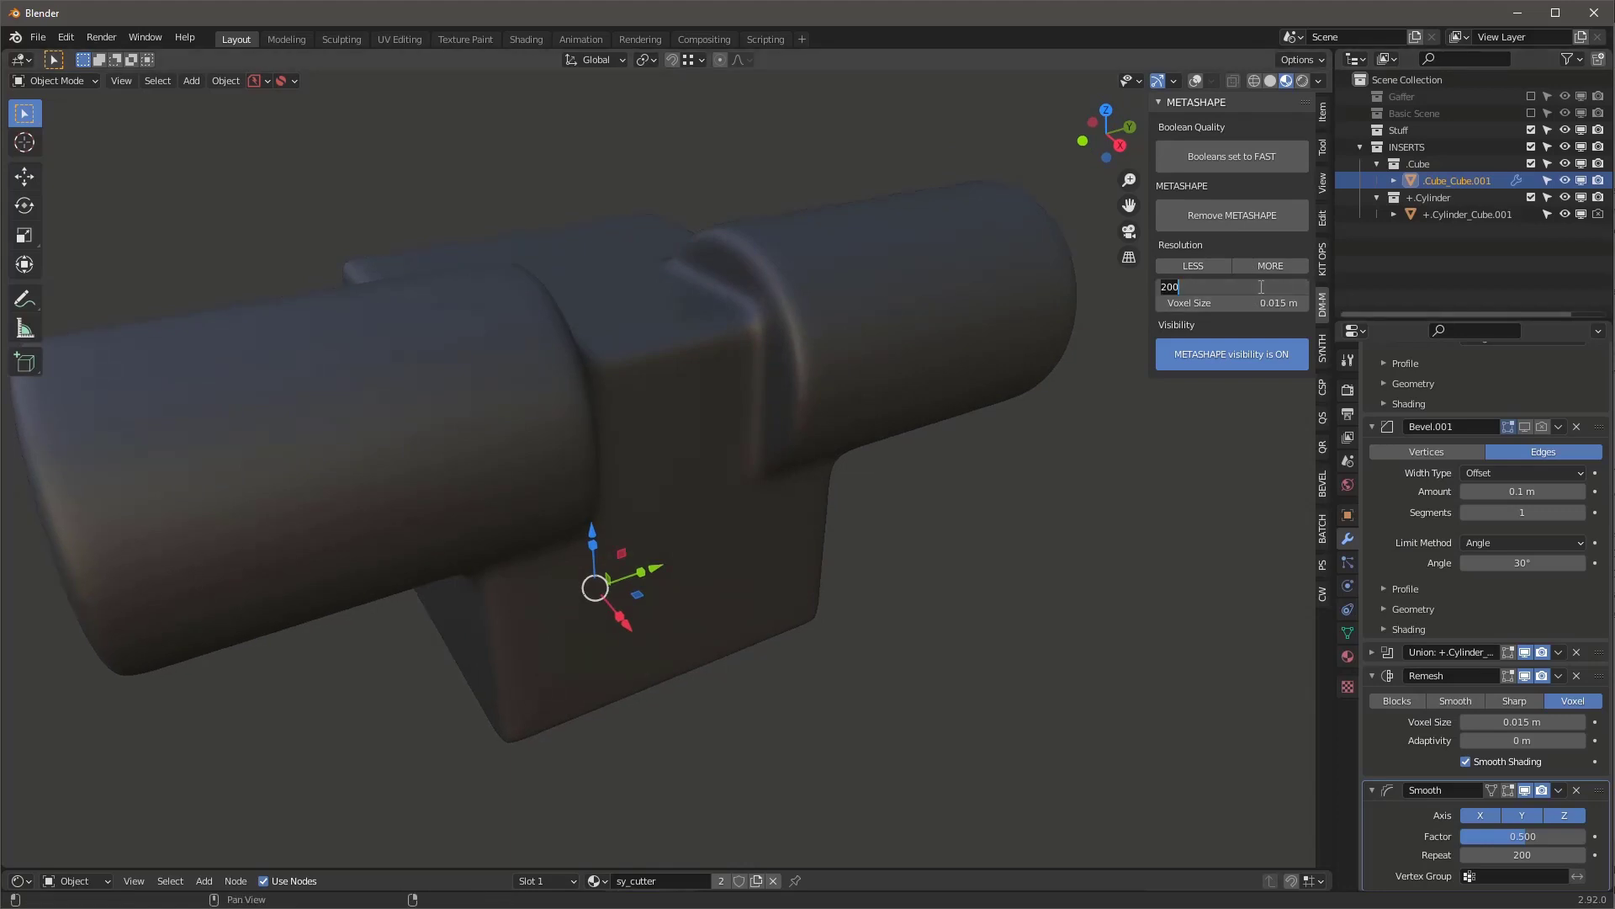
pyautogui.write('50')
pyautogui.press('Return')
pyautogui.moveTo(892, 278); pyautogui.dragTo(707, 412, button='middle')
pyautogui.scroll(-3, 815, 255)
pyautogui.scroll(4, 813, 266)
pyautogui.click(1222, 354)
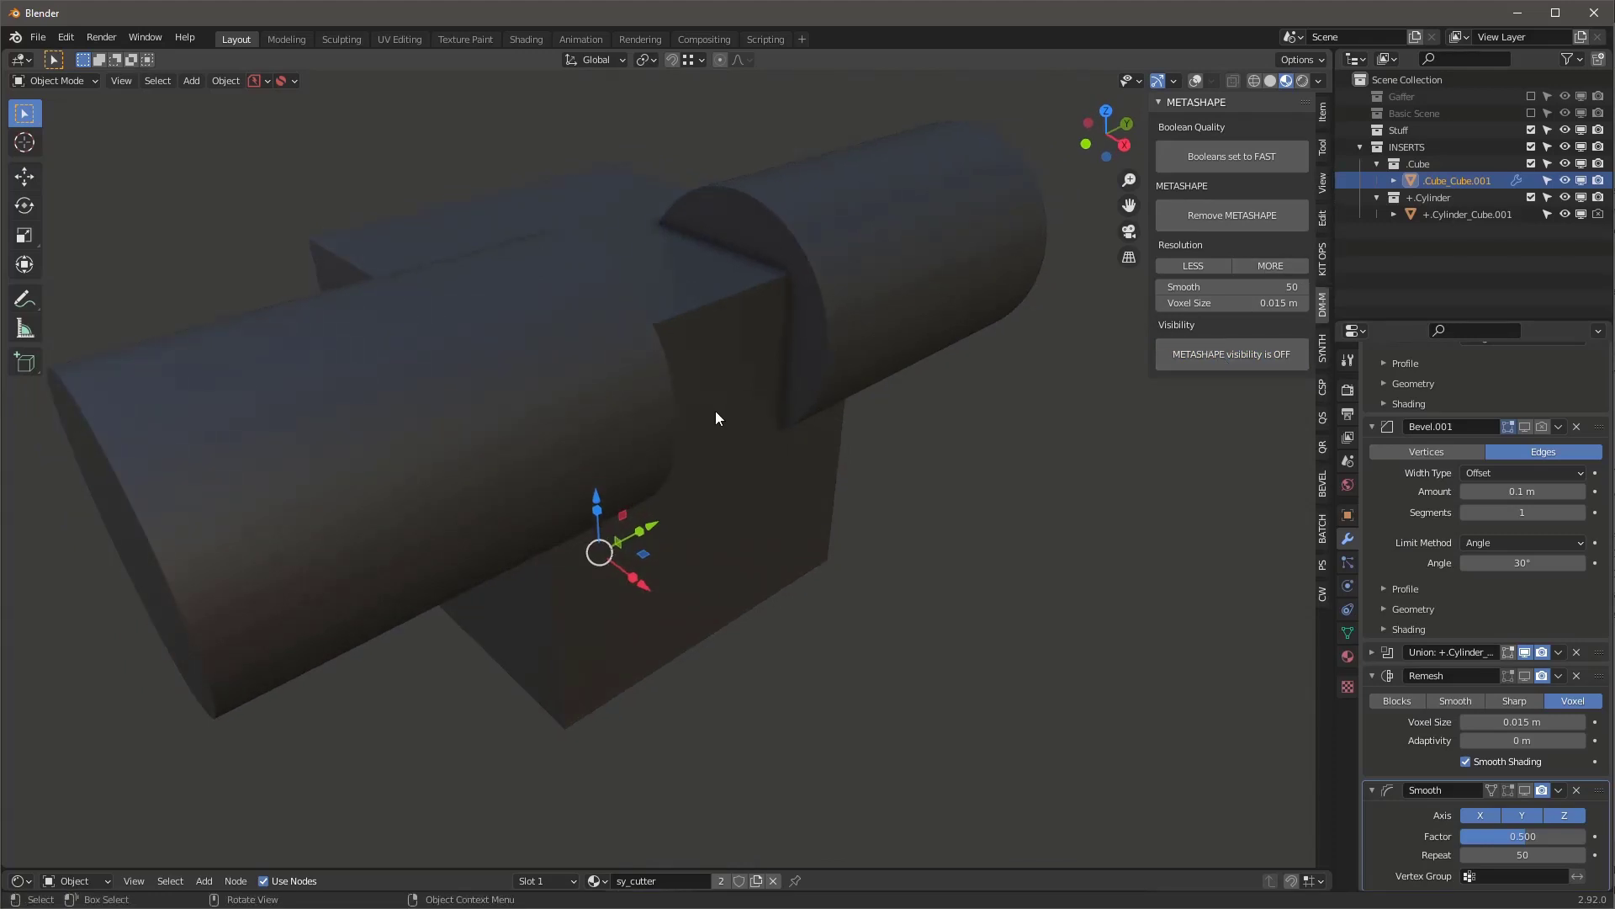
# Select the two parting-line cutters, the Cyl-64 hole cutters, then the Cube_Cube.001 object
pyautogui.moveTo(717, 418); pyautogui.dragTo(707, 523, button='middle')
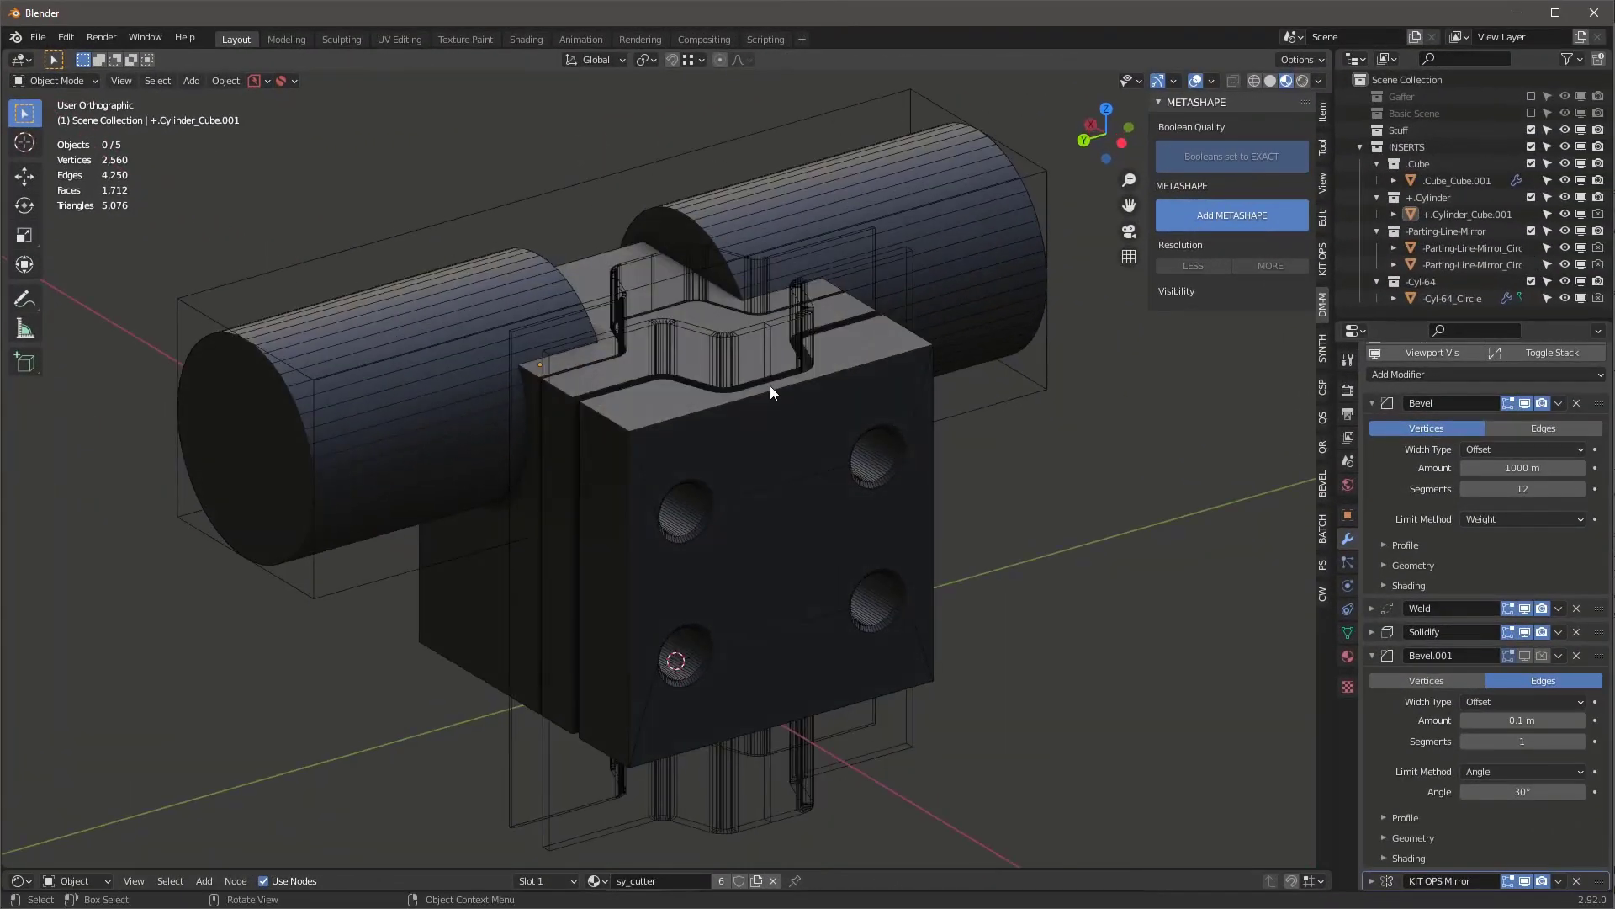
pyautogui.click(733, 355)
pyautogui.click(747, 374)
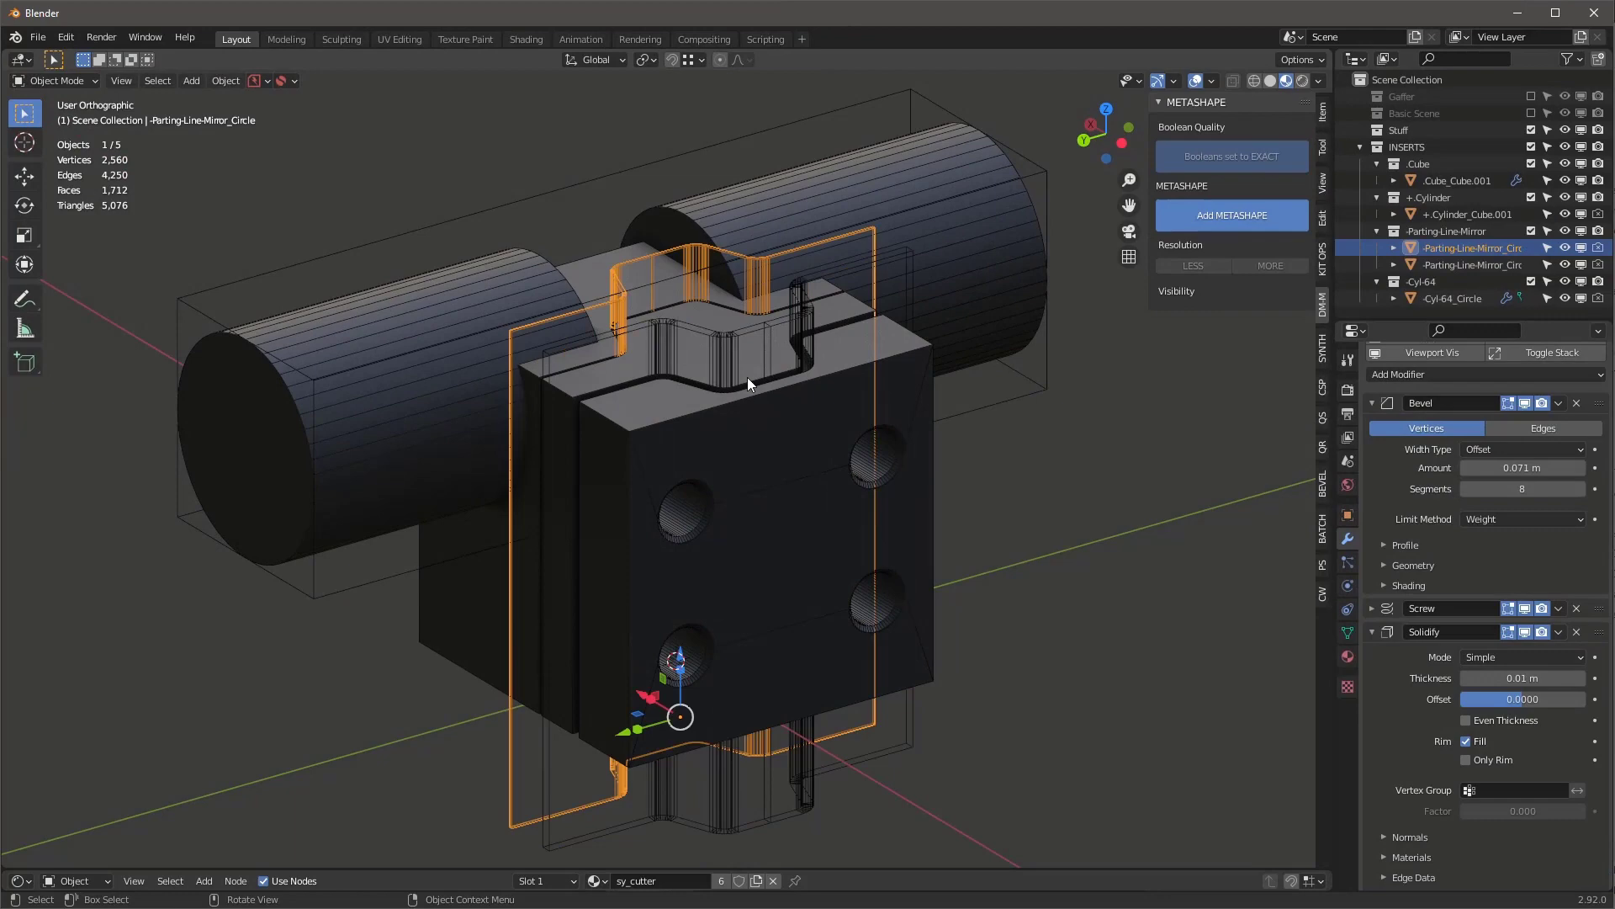
pyautogui.click(732, 363)
pyautogui.click(867, 477)
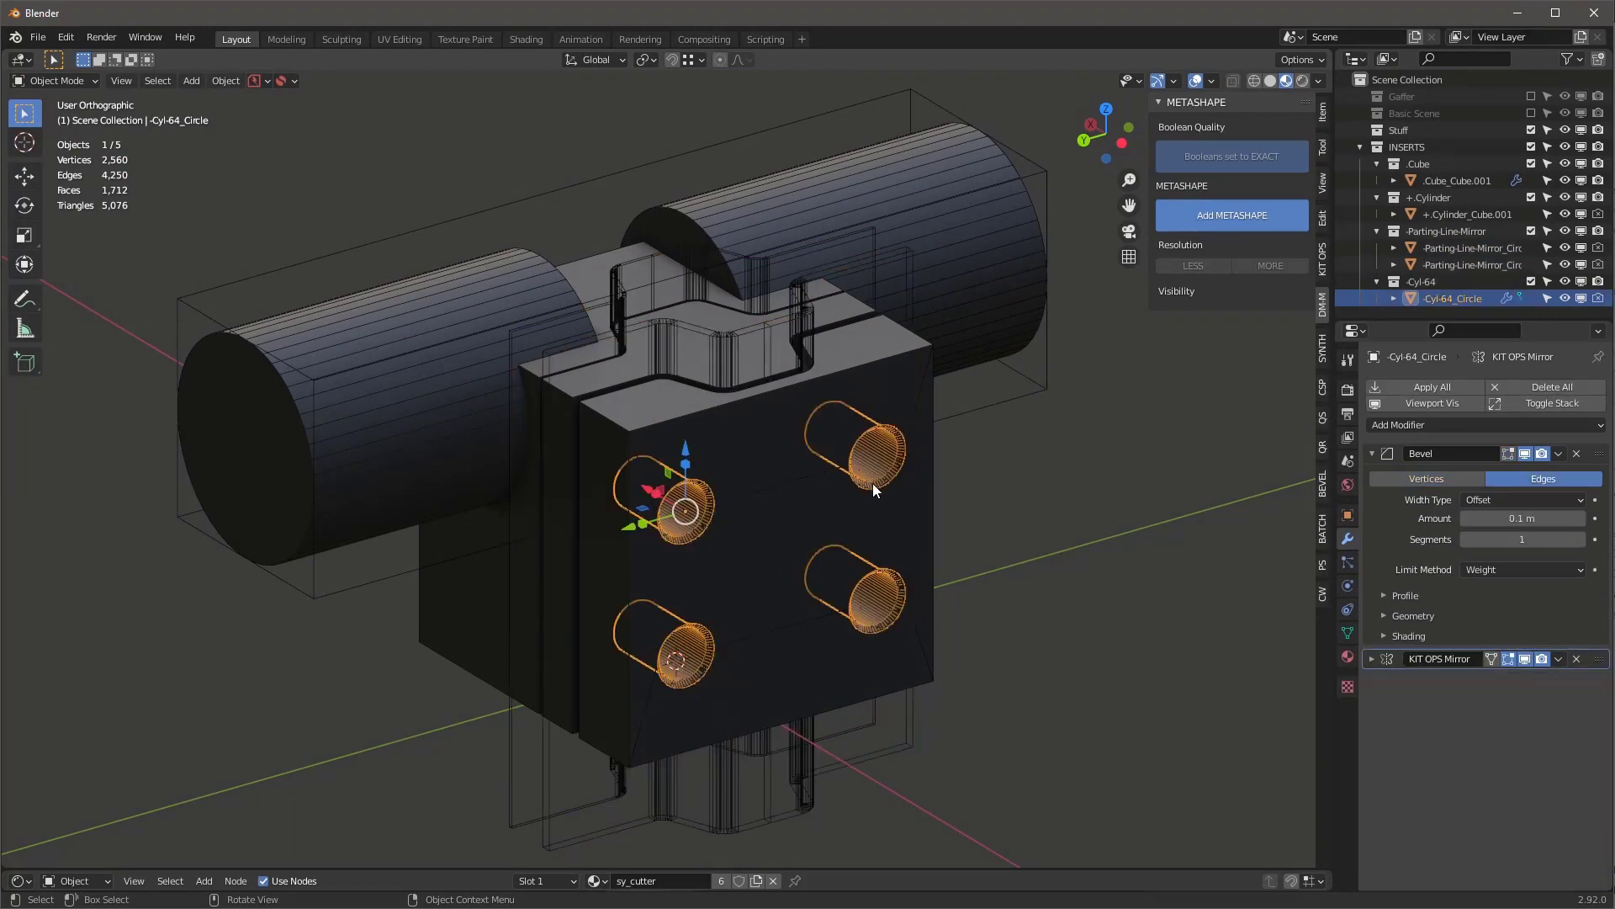
pyautogui.moveTo(872, 483); pyautogui.dragTo(789, 471, button='middle')
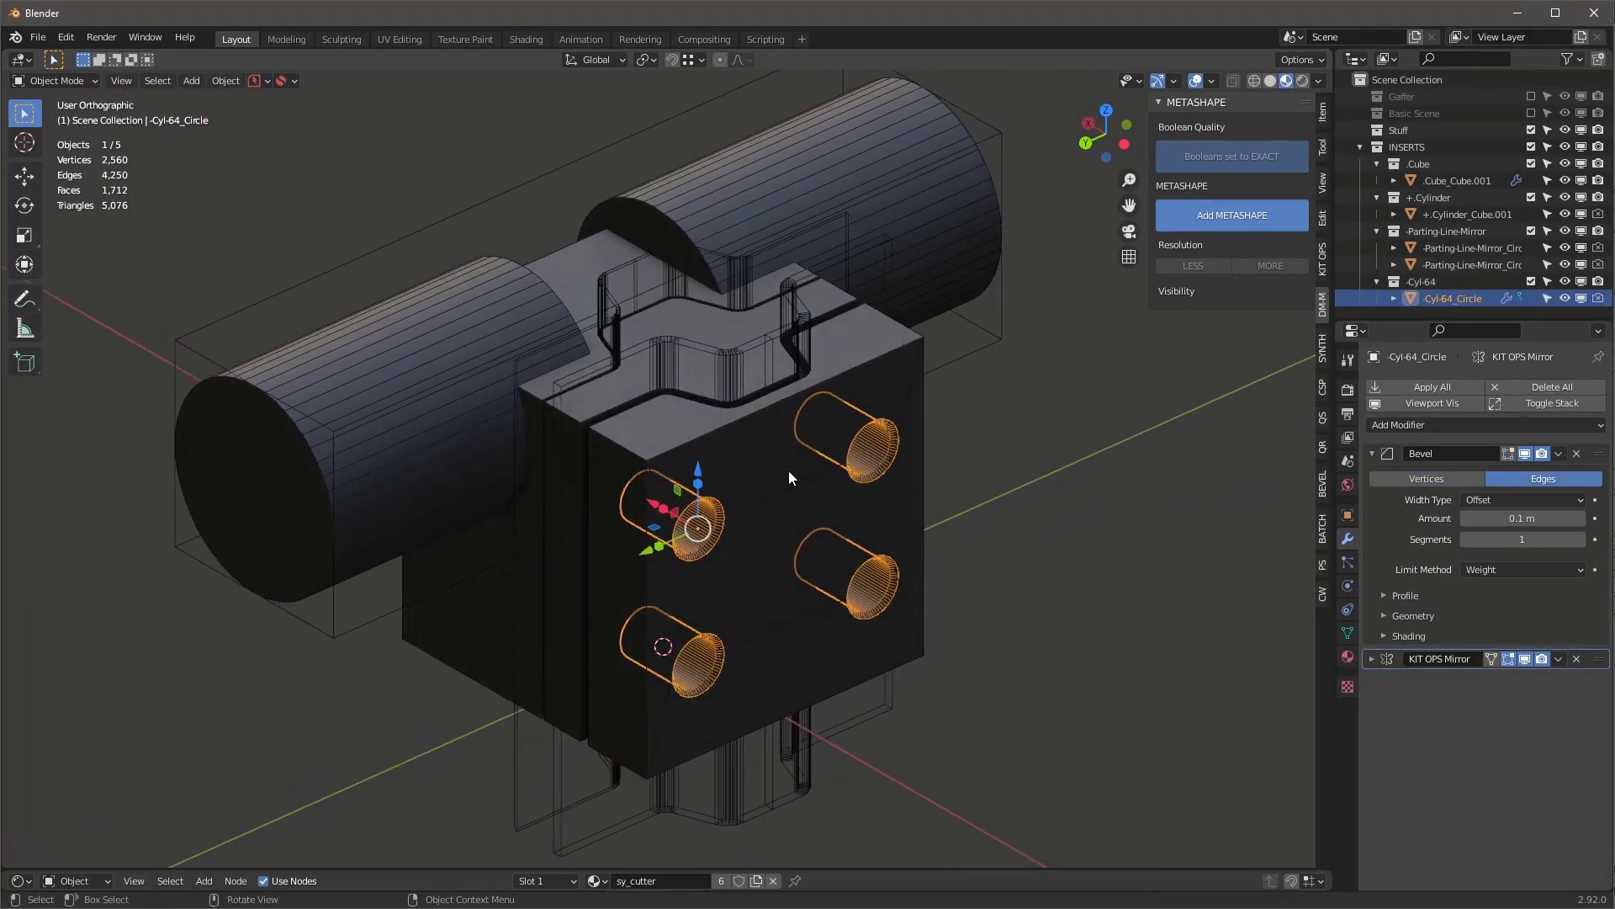
pyautogui.click(902, 389)
pyautogui.scroll(-4, 1420, 587)
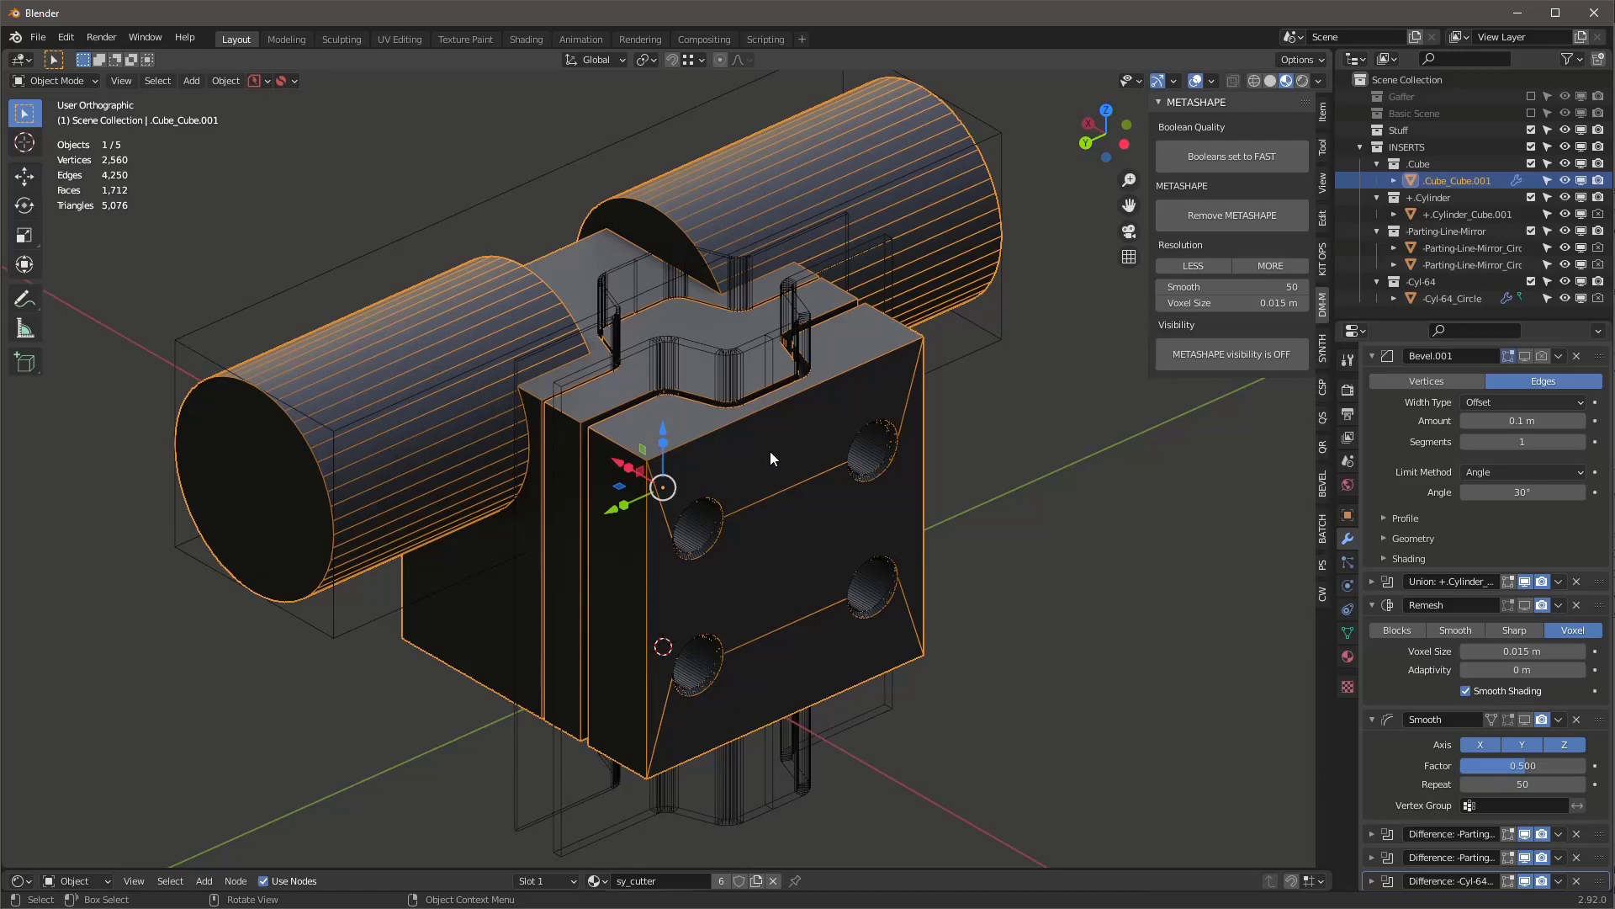
# Turn MetaShape visibility back on and inspect the smoothed 184,324-vertex mesh
pyautogui.click(1239, 356)
pyautogui.moveTo(926, 294)
pyautogui.mouseDown(button='middle')
pyautogui.moveTo(820, 407)
pyautogui.moveTo(828, 437)
pyautogui.moveTo(810, 406)
pyautogui.moveTo(760, 399)
pyautogui.mouseUp(button='middle')
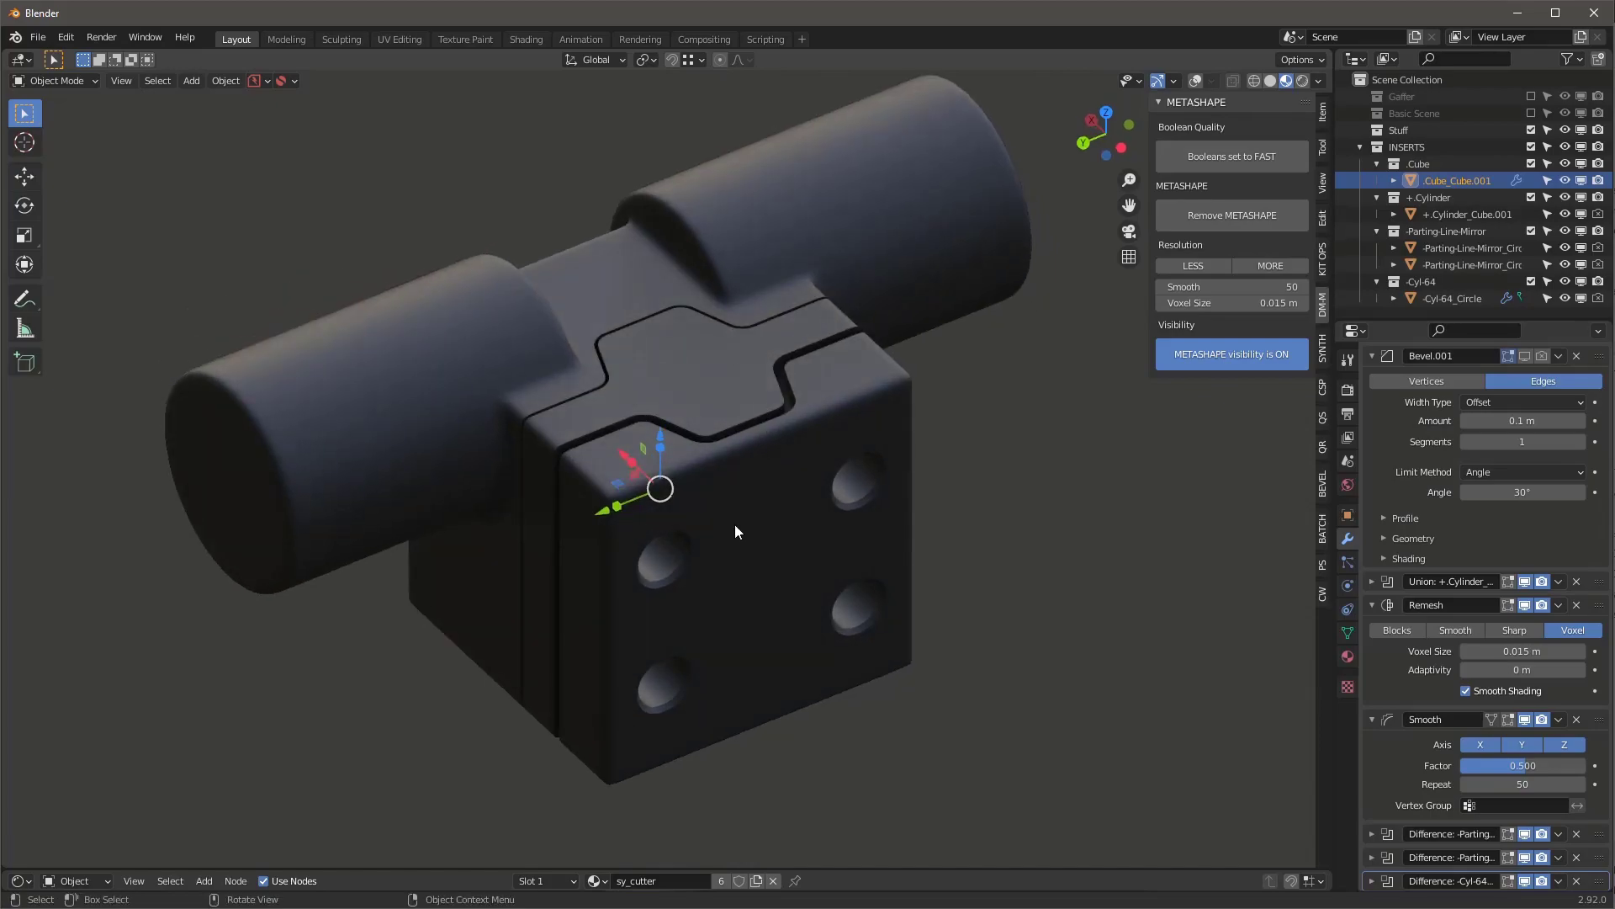
pyautogui.moveTo(734, 530); pyautogui.dragTo(846, 503, button='middle')
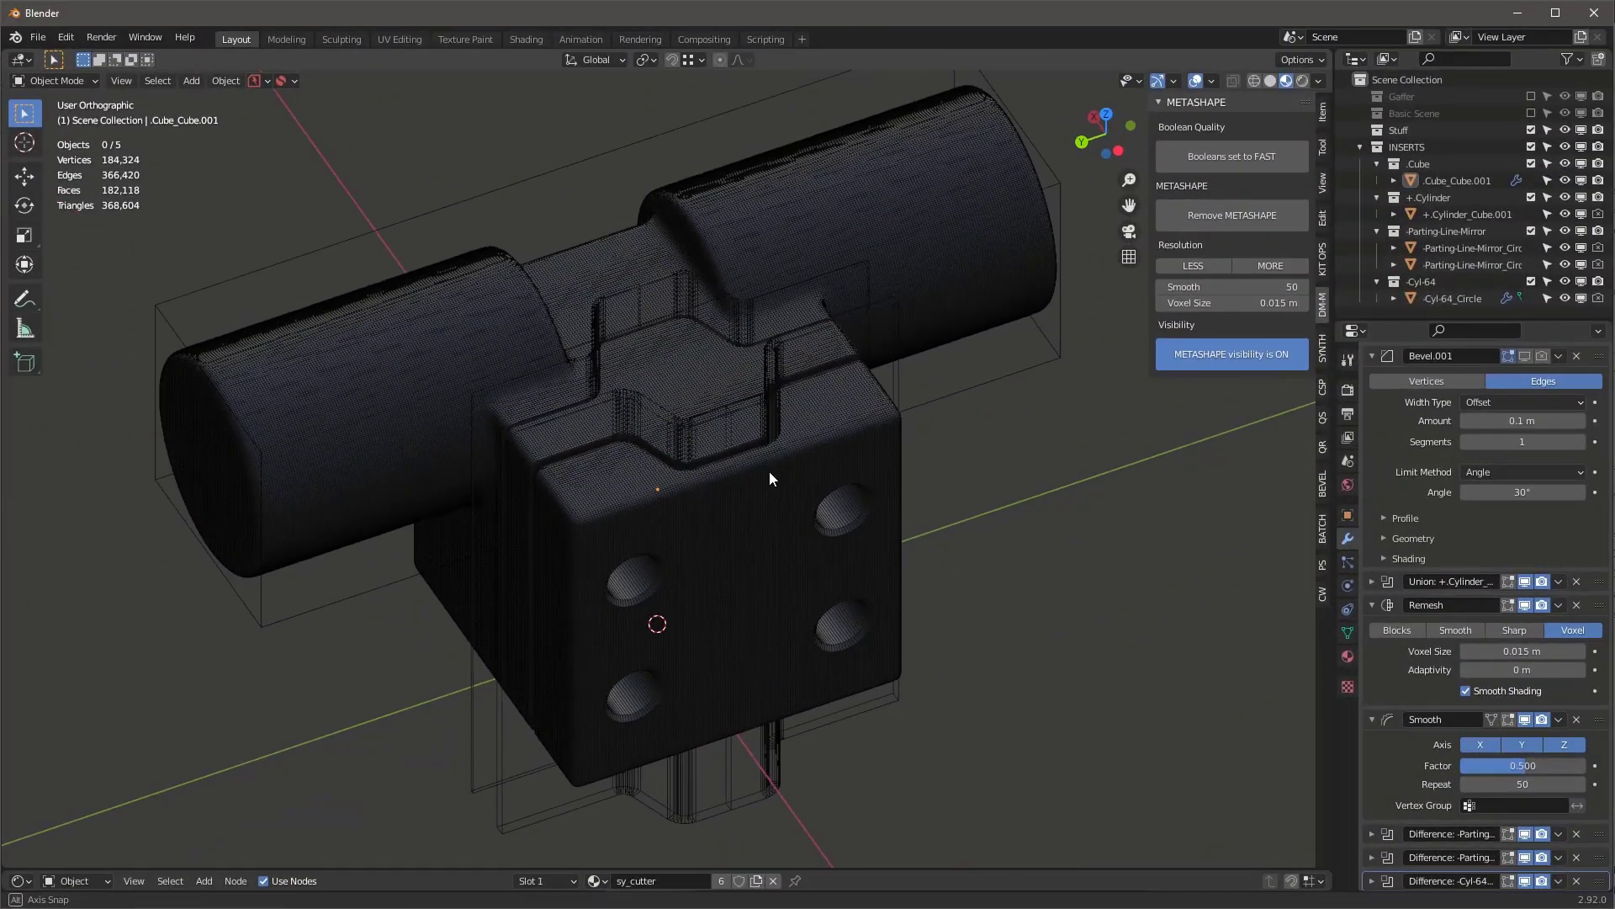
pyautogui.moveTo(768, 472); pyautogui.dragTo(796, 451, button='middle')
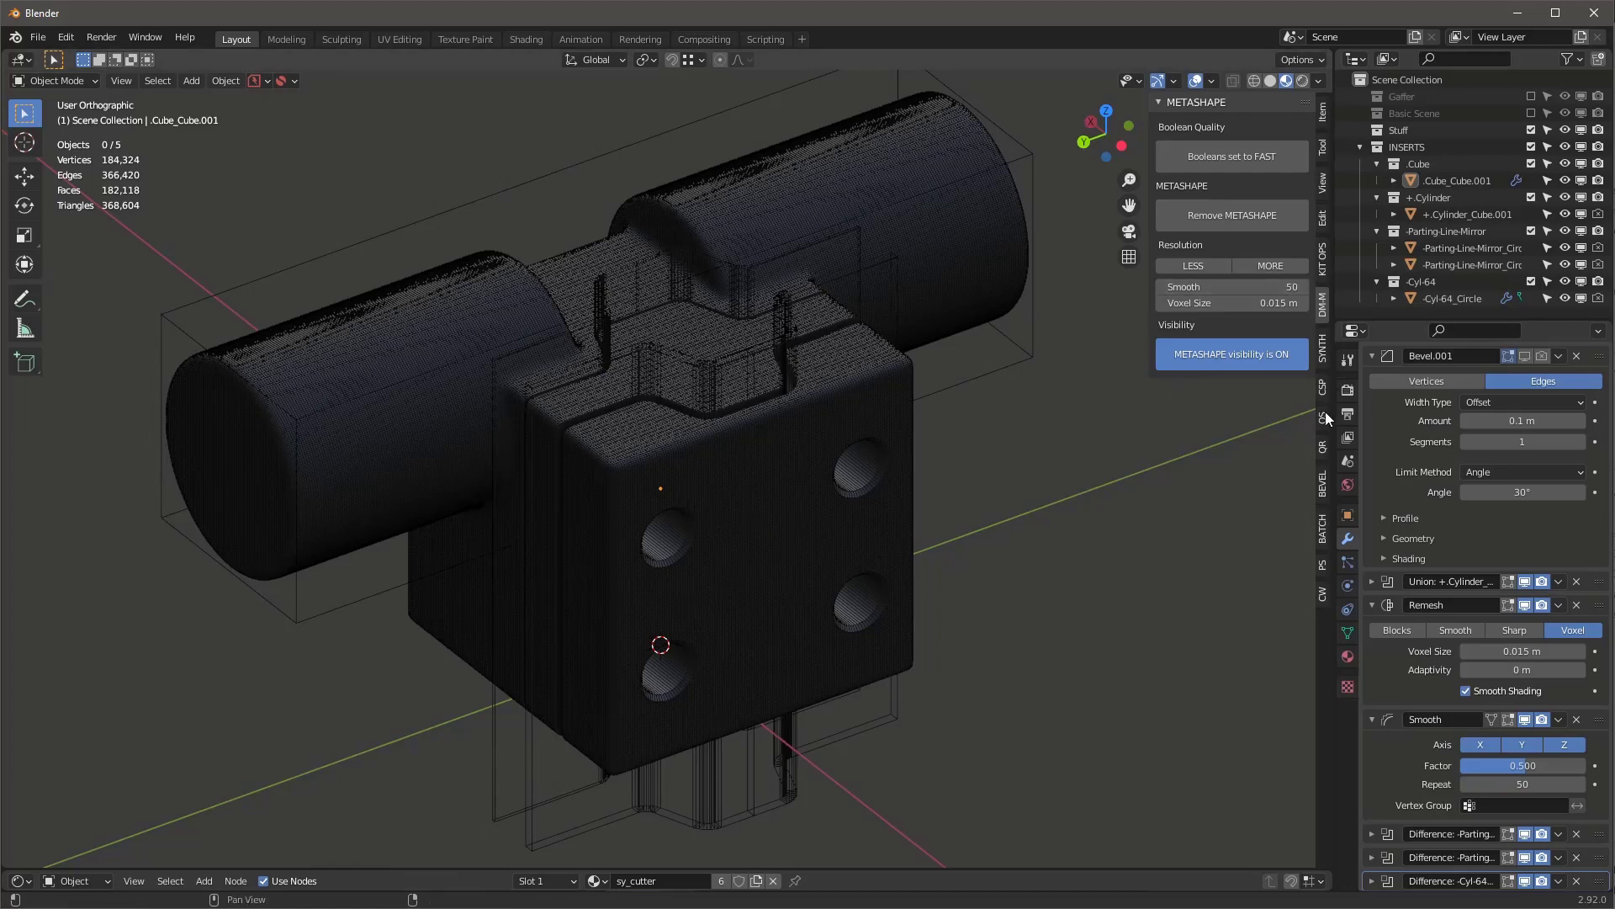
# From the KIT OPS tab, convert the dense cube object to a plain mesh
pyautogui.click(1323, 257)
pyautogui.click(1178, 772)
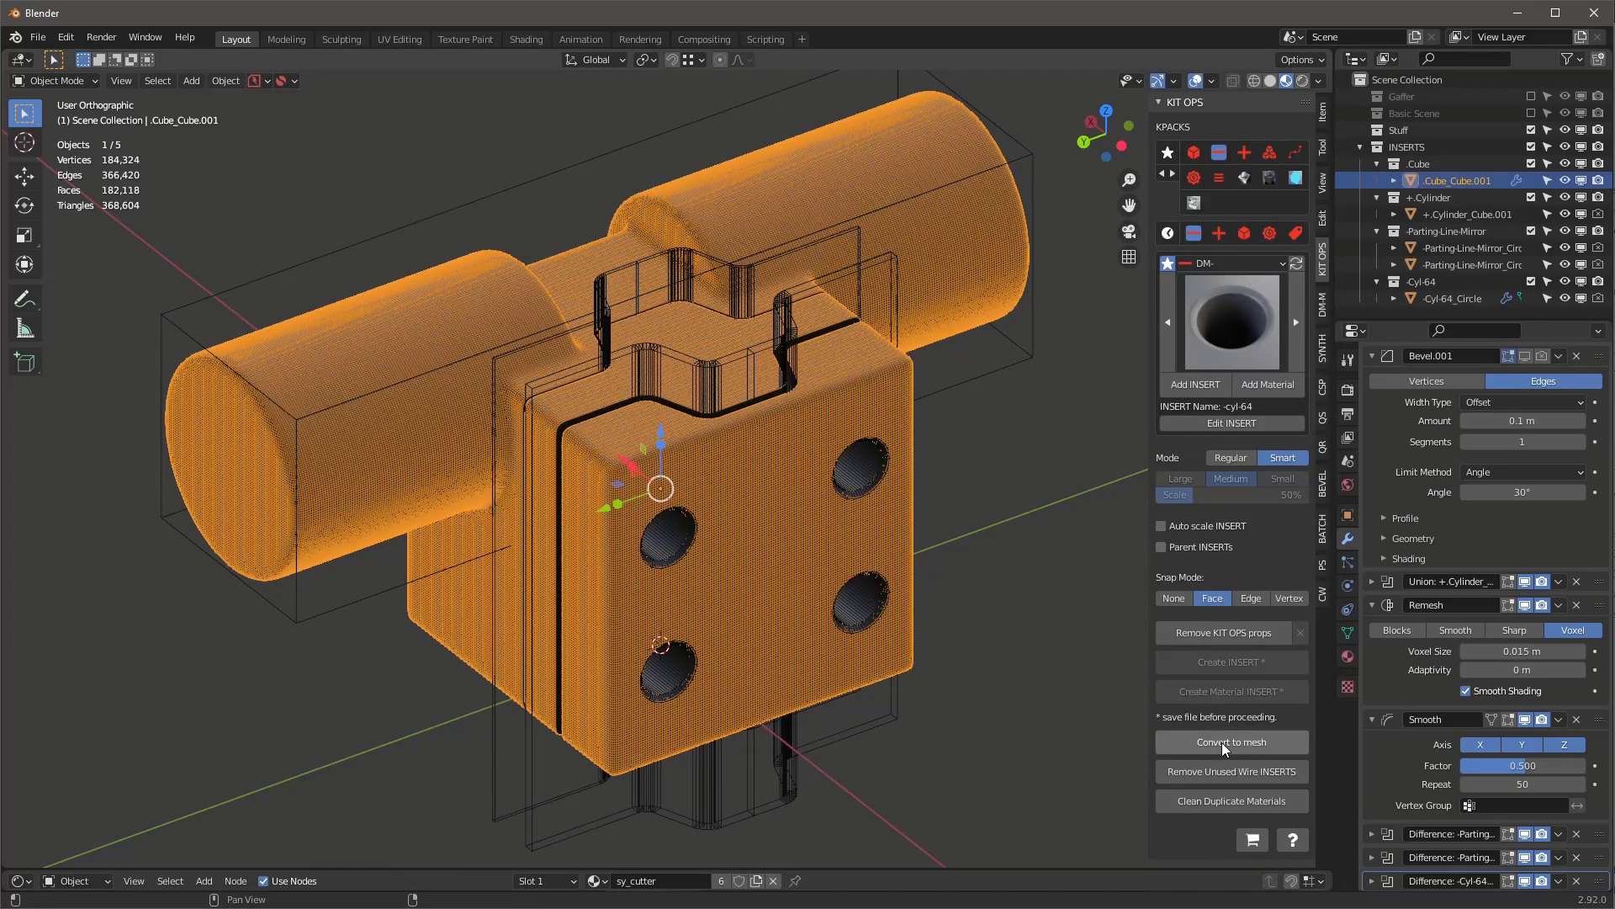
pyautogui.click(1222, 742)
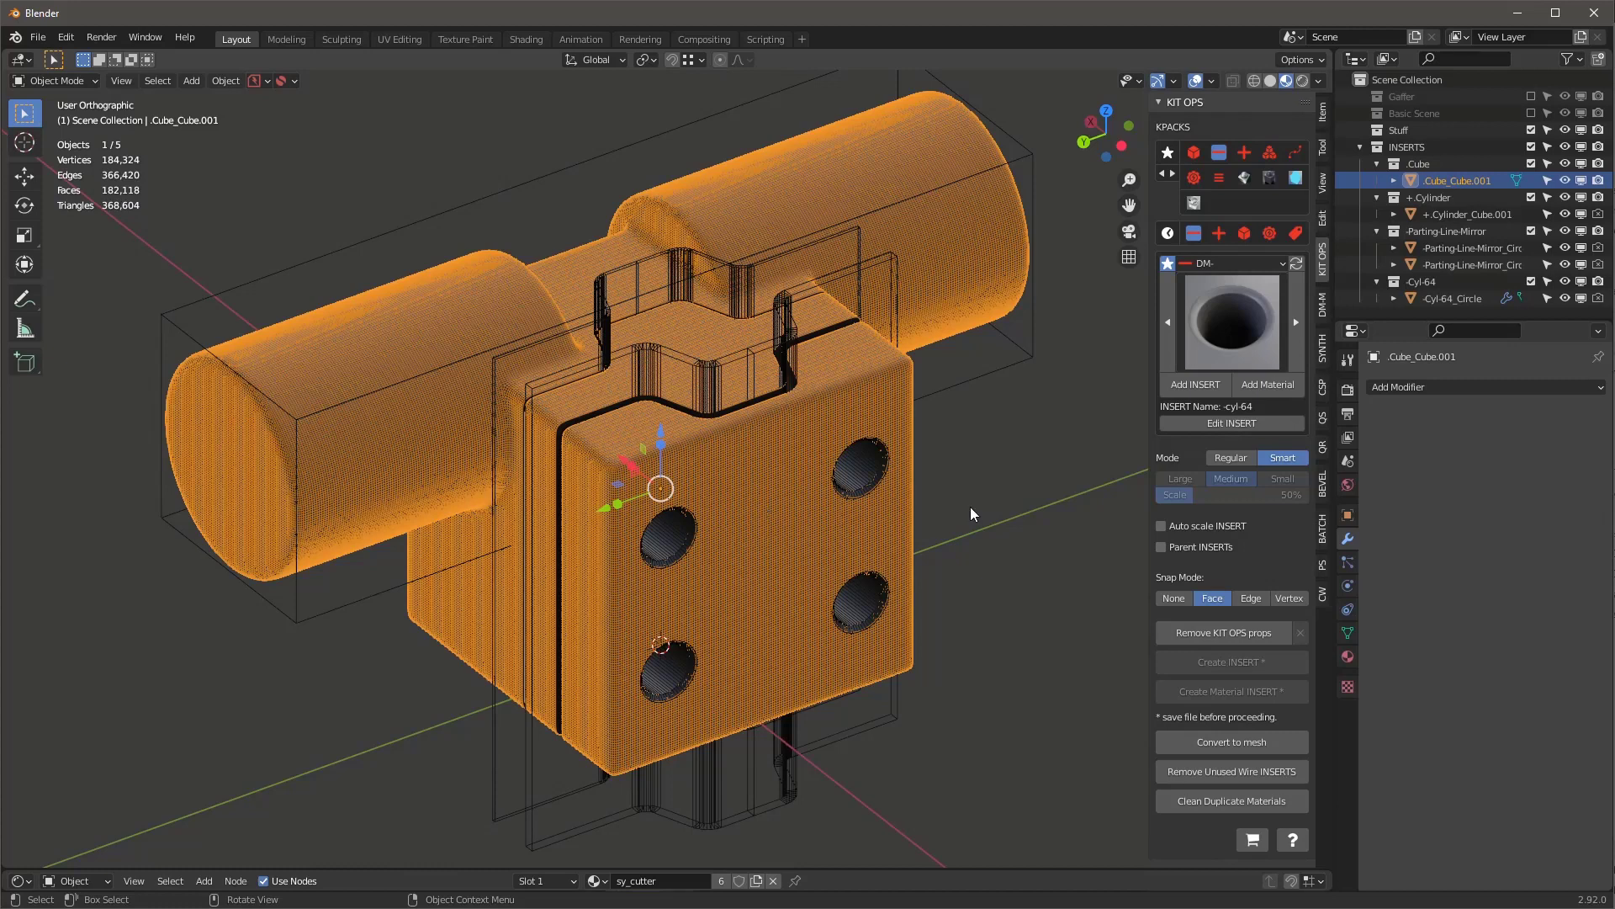
# Add a Planar Decimate modifier with a 1.5° angle limit
pyautogui.click(1425, 390)
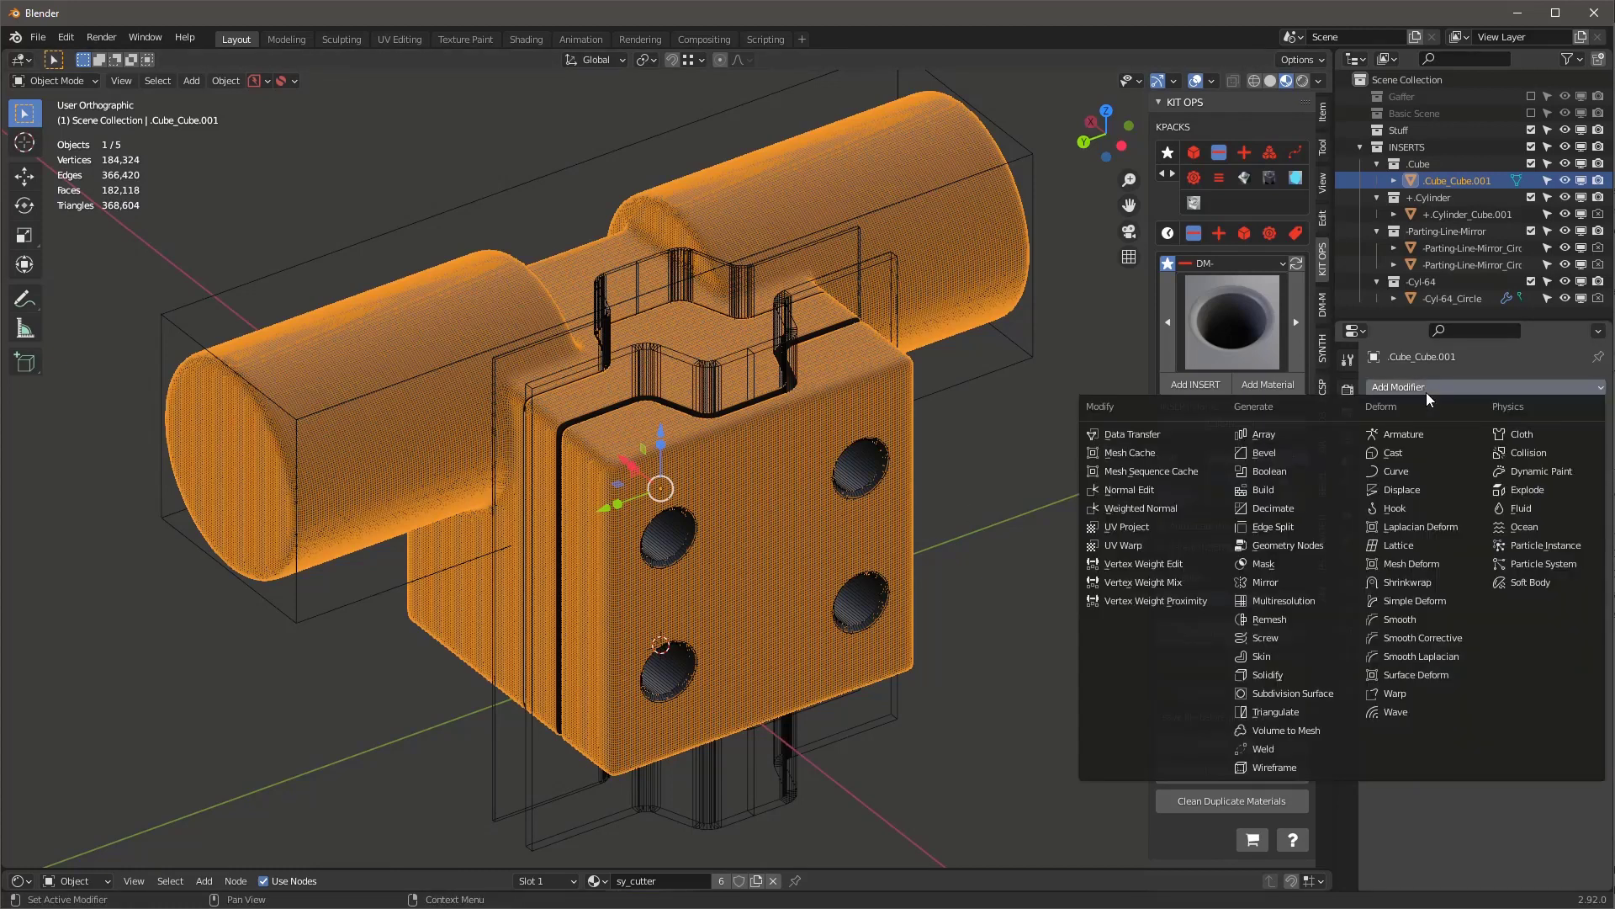
pyautogui.click(1290, 508)
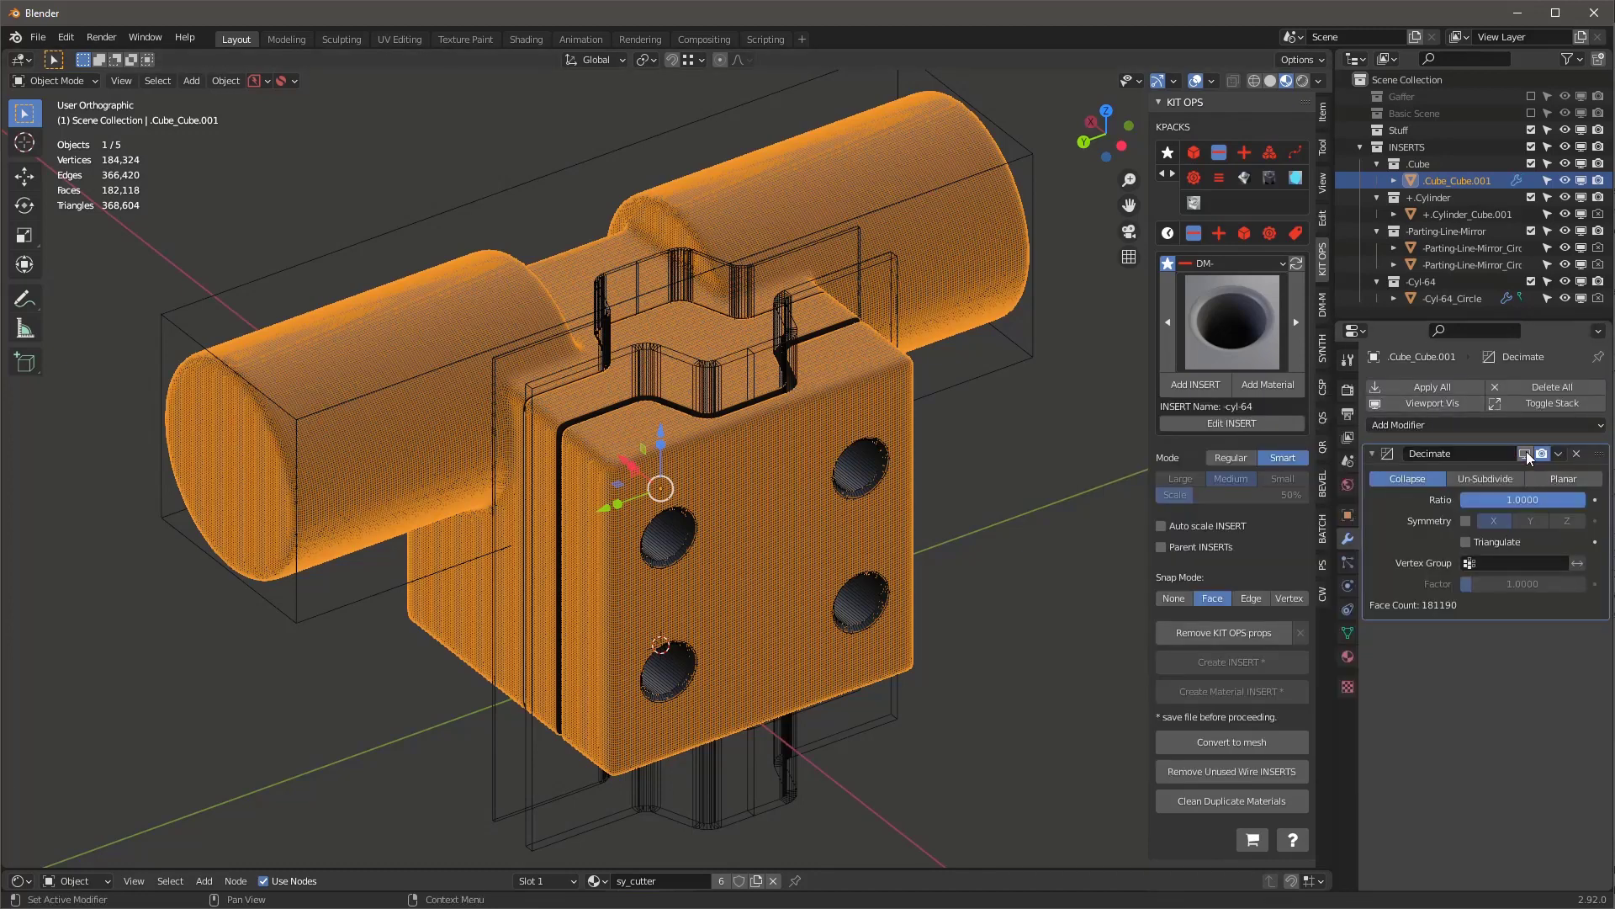
pyautogui.click(1560, 478)
pyautogui.click(1527, 499)
pyautogui.write('5d')
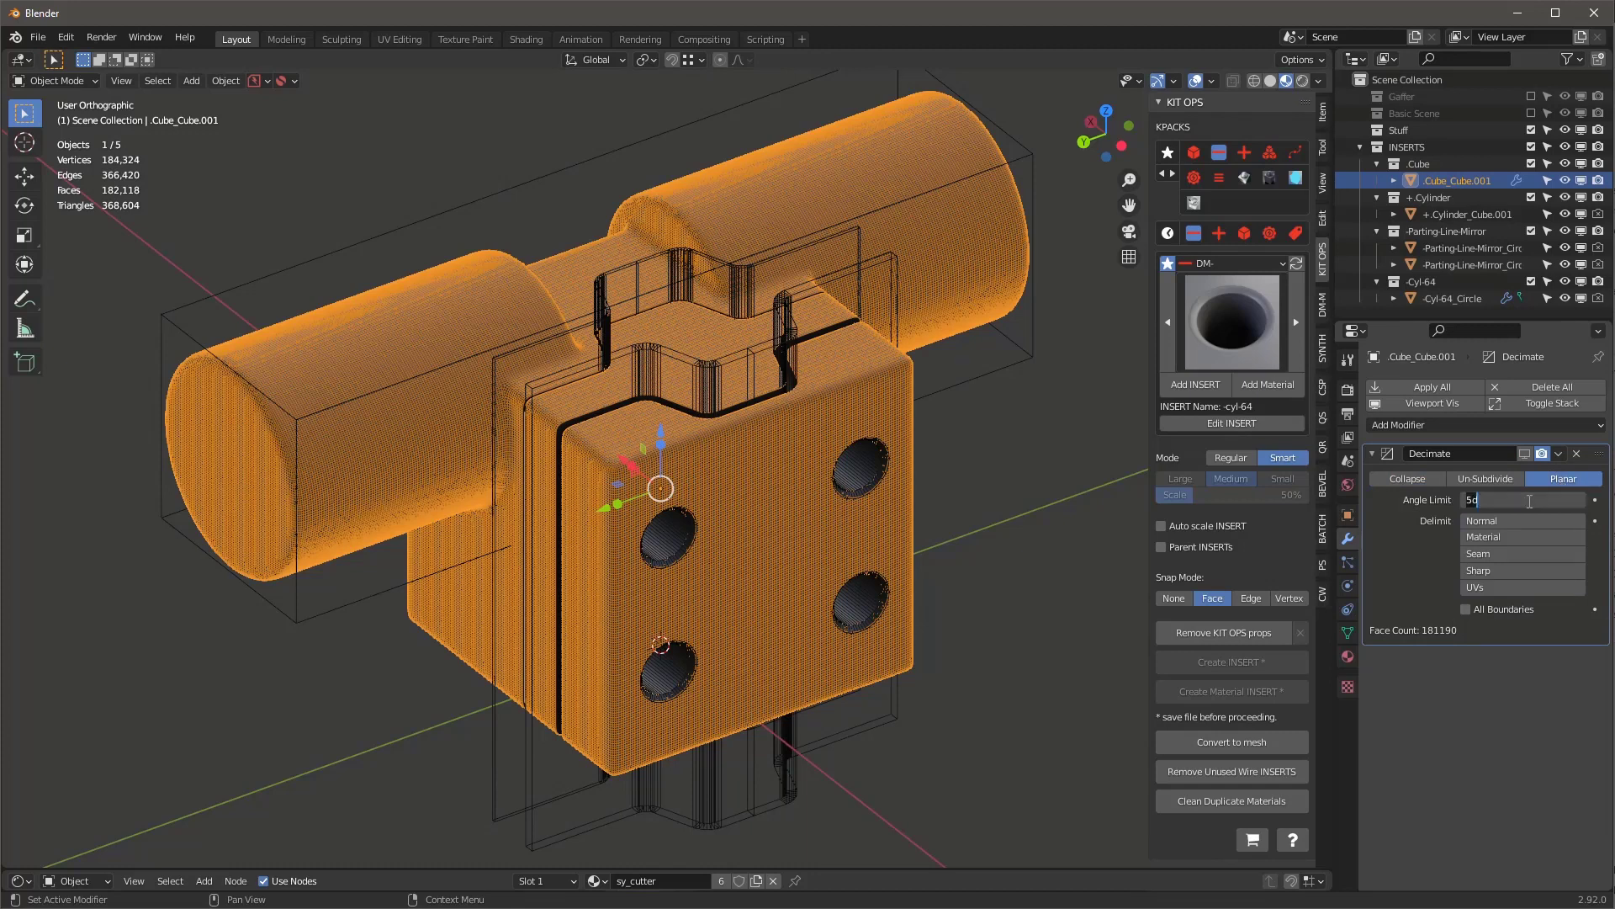
pyautogui.press('BackSpace')
pyautogui.press('BackSpace')
pyautogui.write('15')
pyautogui.press('Return')
pyautogui.click(1581, 480)
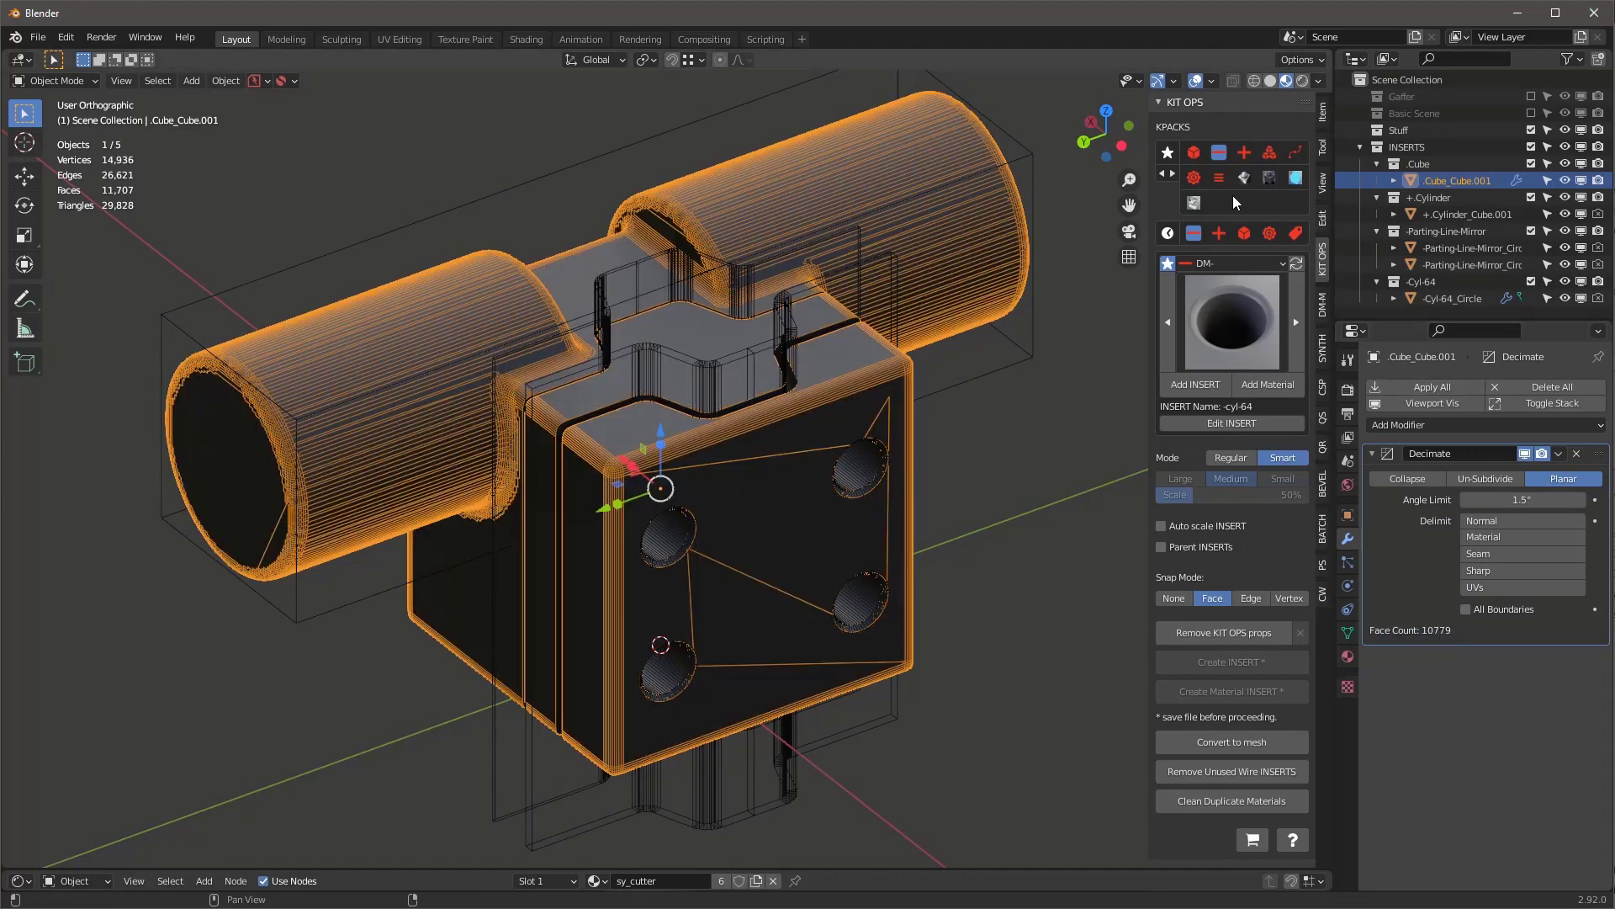
# Hide the overlays and inspect the decimated 10,779-face surface
pyautogui.click(1196, 80)
pyautogui.moveTo(648, 547); pyautogui.dragTo(717, 565, button='middle')
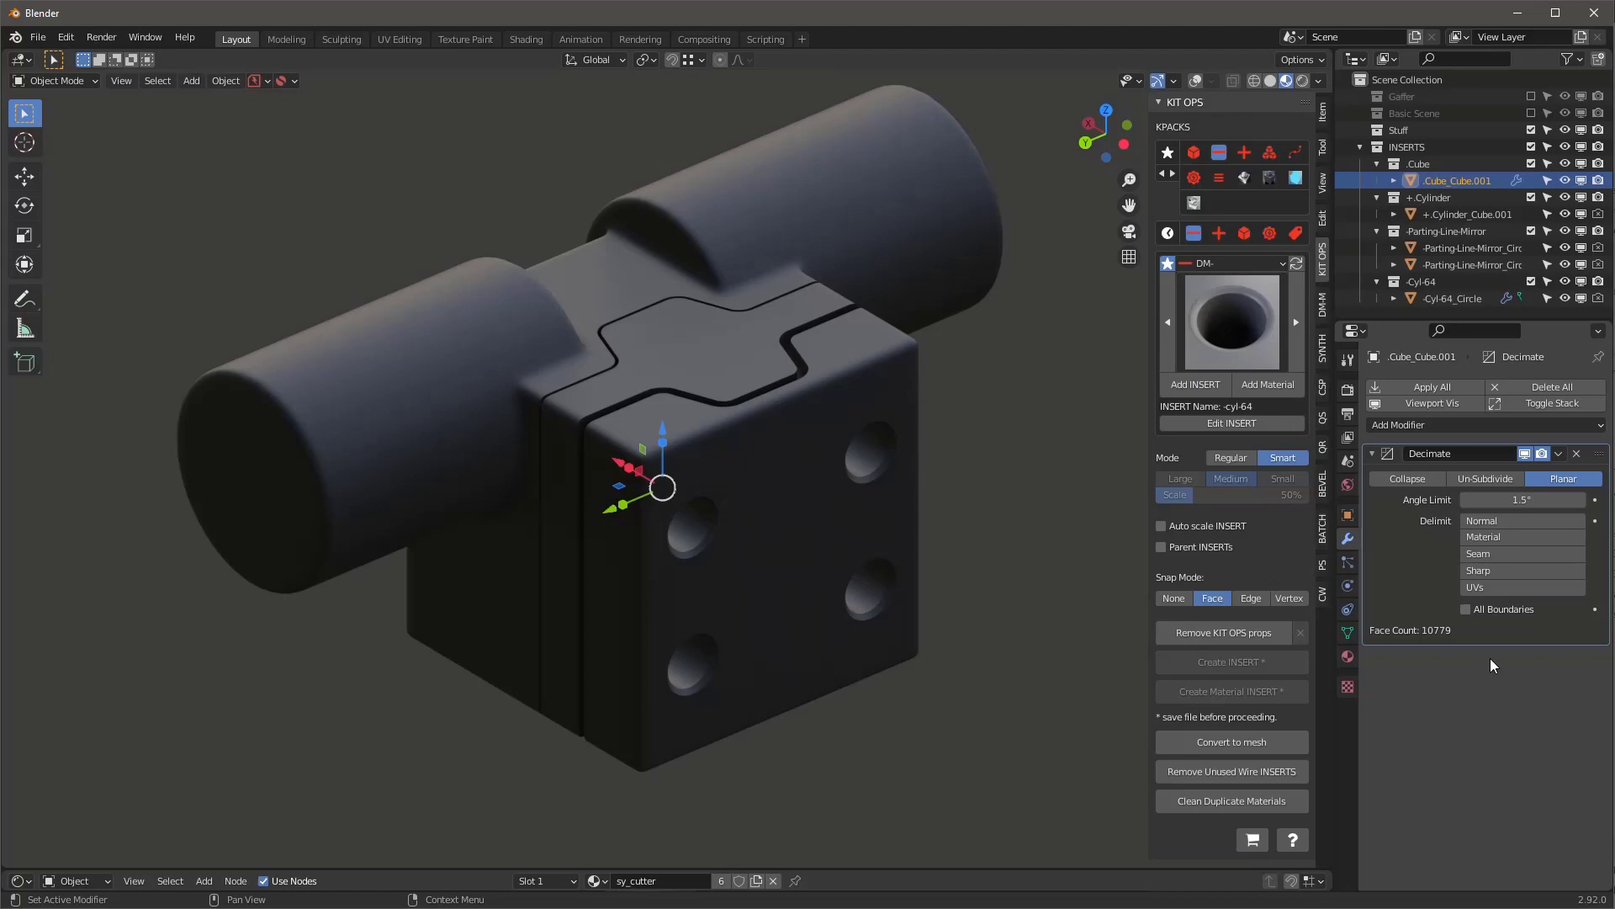
pyautogui.moveTo(830, 578); pyautogui.dragTo(795, 539, button='middle')
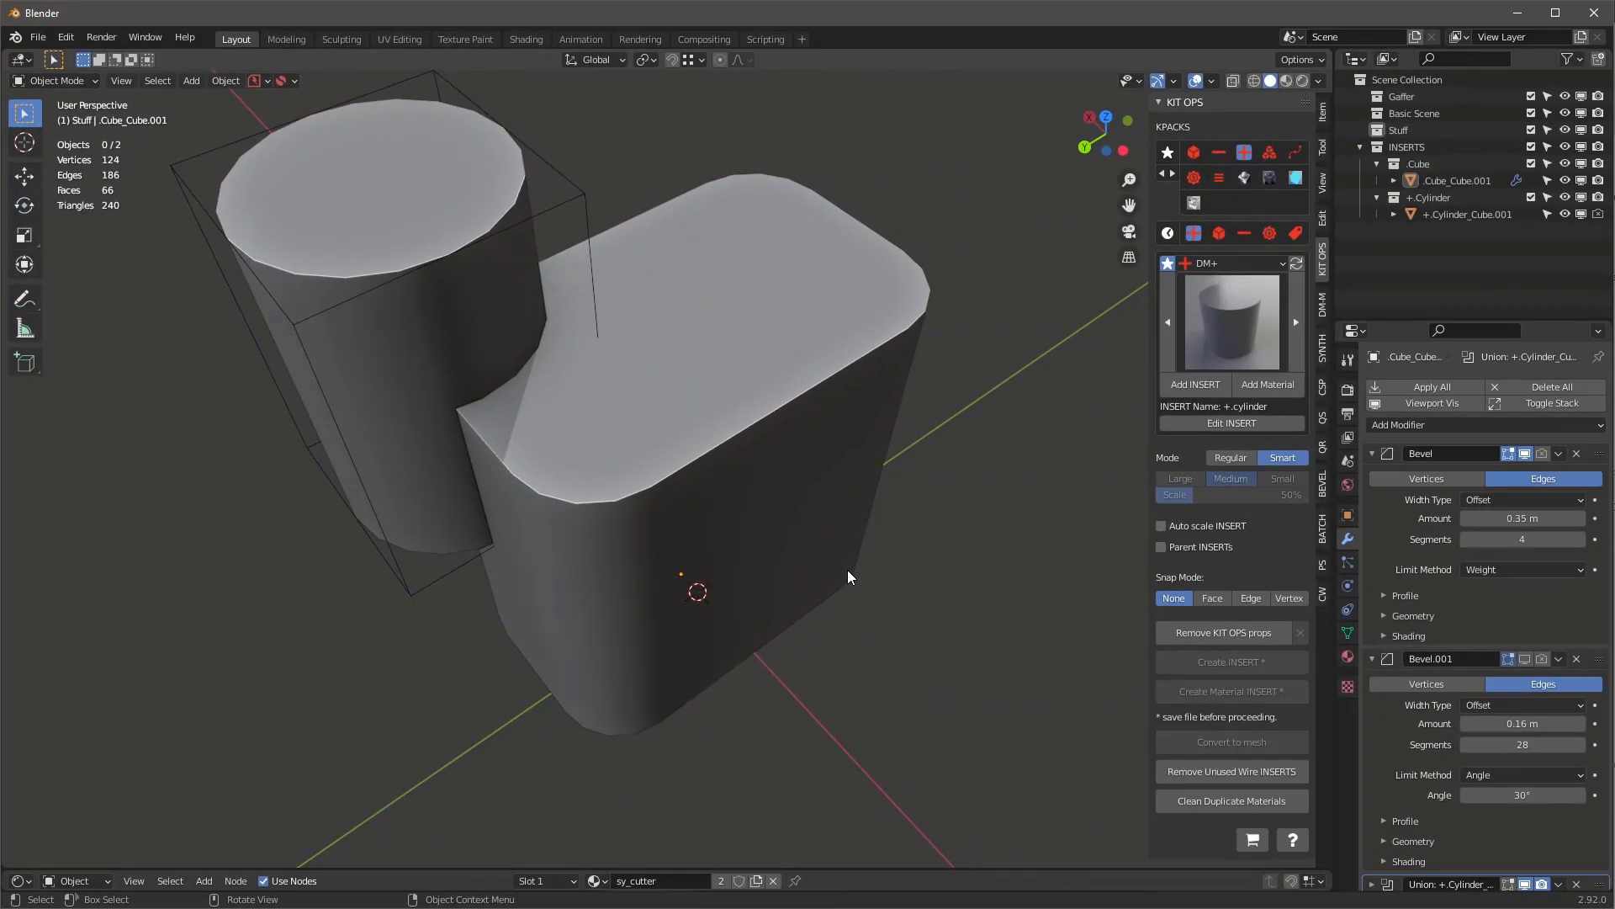
# Select Cube_Cube.001 and switch the viewport to wireframe shading
pyautogui.moveTo(846, 569); pyautogui.dragTo(740, 377, button='middle')
pyautogui.click(704, 279)
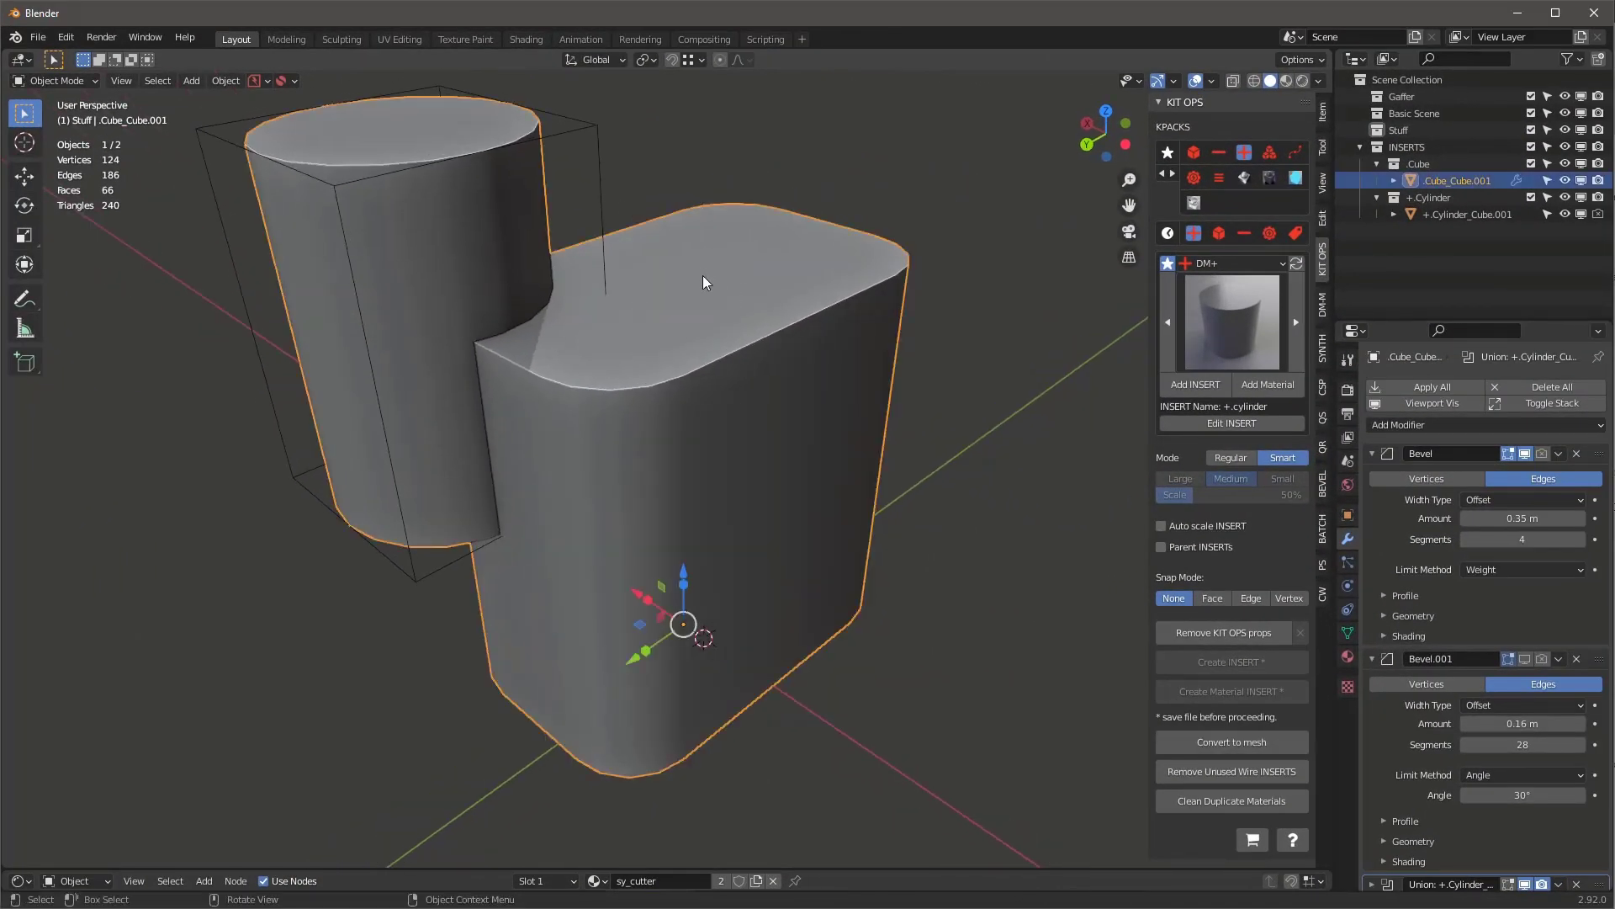
pyautogui.press('z')
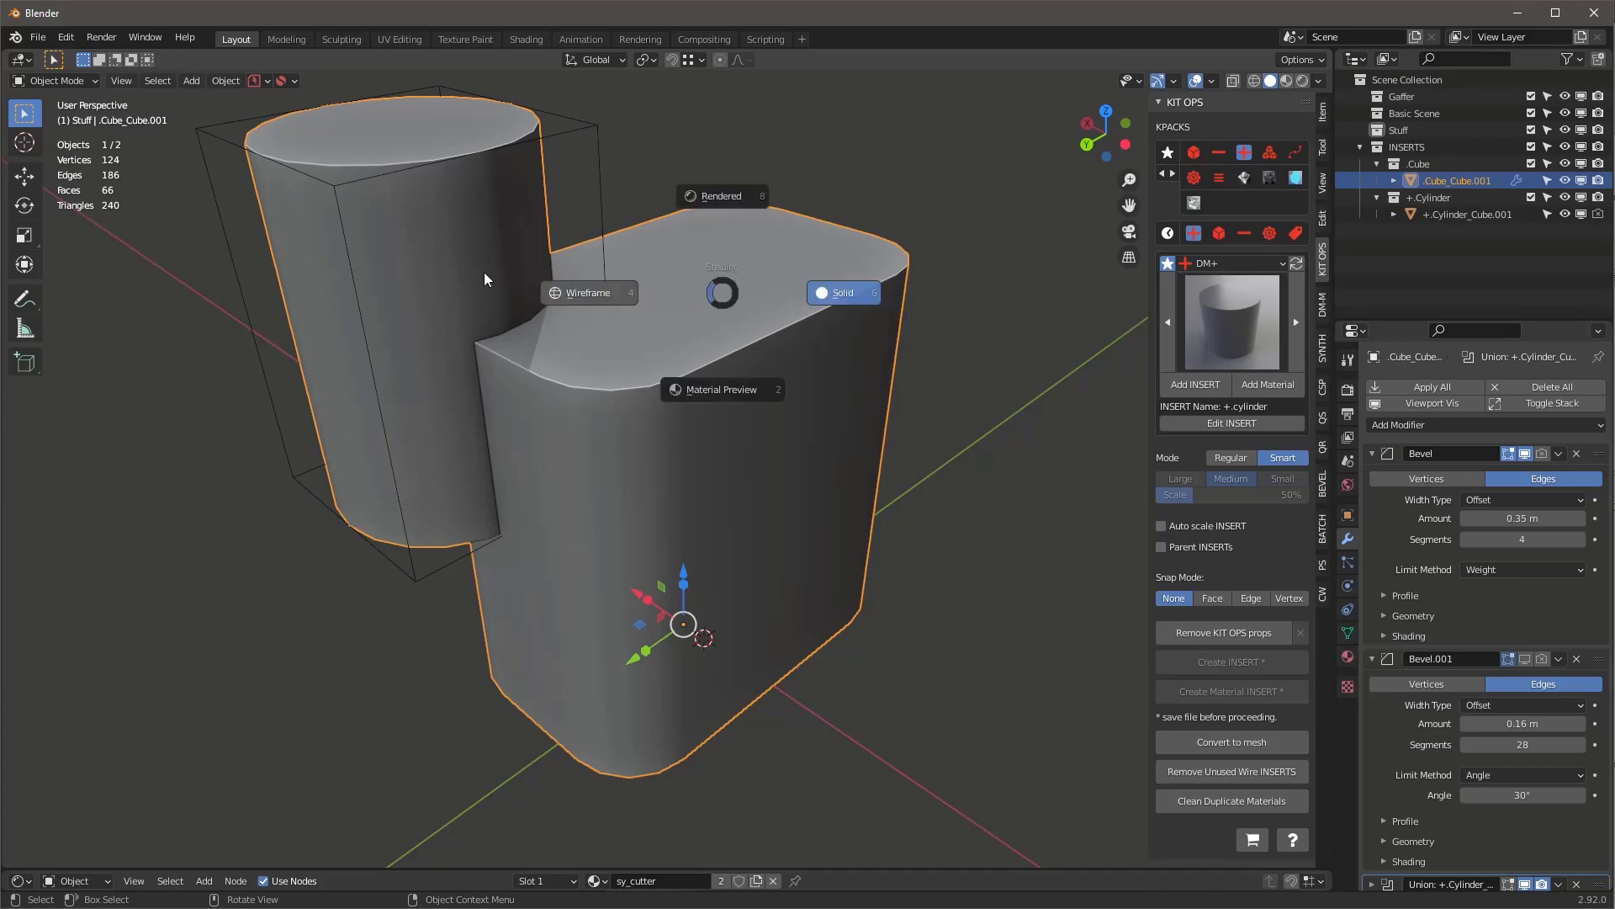
pyautogui.click(483, 271)
pyautogui.moveTo(676, 367)
pyautogui.mouseDown(button='middle')
pyautogui.moveTo(653, 418)
pyautogui.moveTo(541, 362)
pyautogui.mouseUp(button='middle')
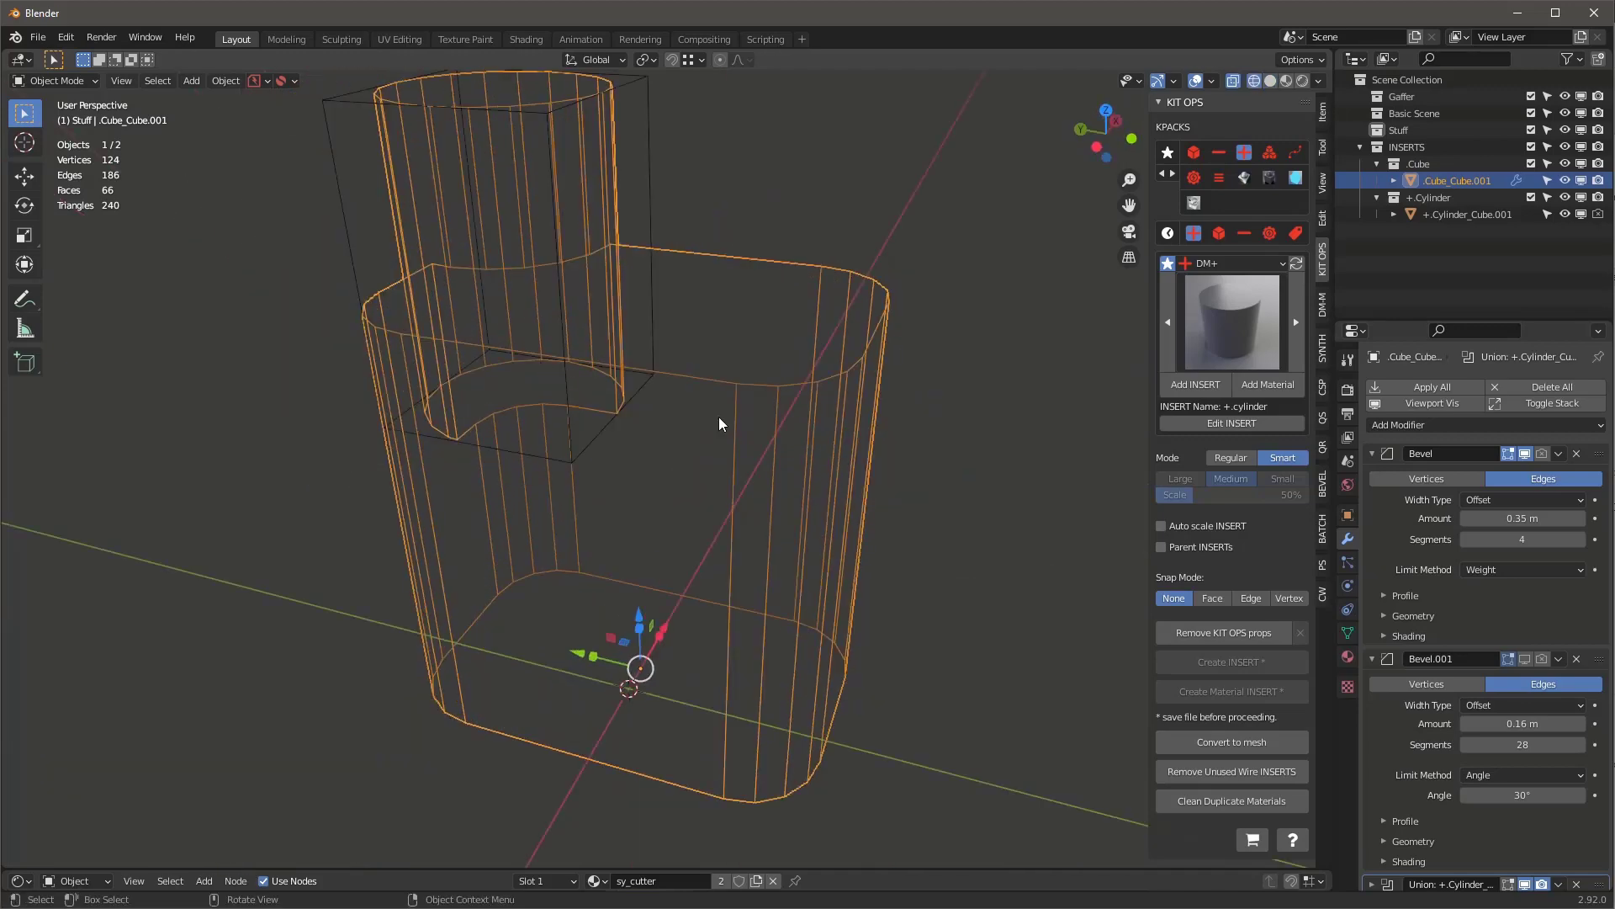
# Return to solid shading and bring up the DM-M MetaShape settings
pyautogui.moveTo(511, 221); pyautogui.dragTo(658, 239, button='middle')
pyautogui.scroll(2, 629, 204)
pyautogui.scroll(-3, 629, 204)
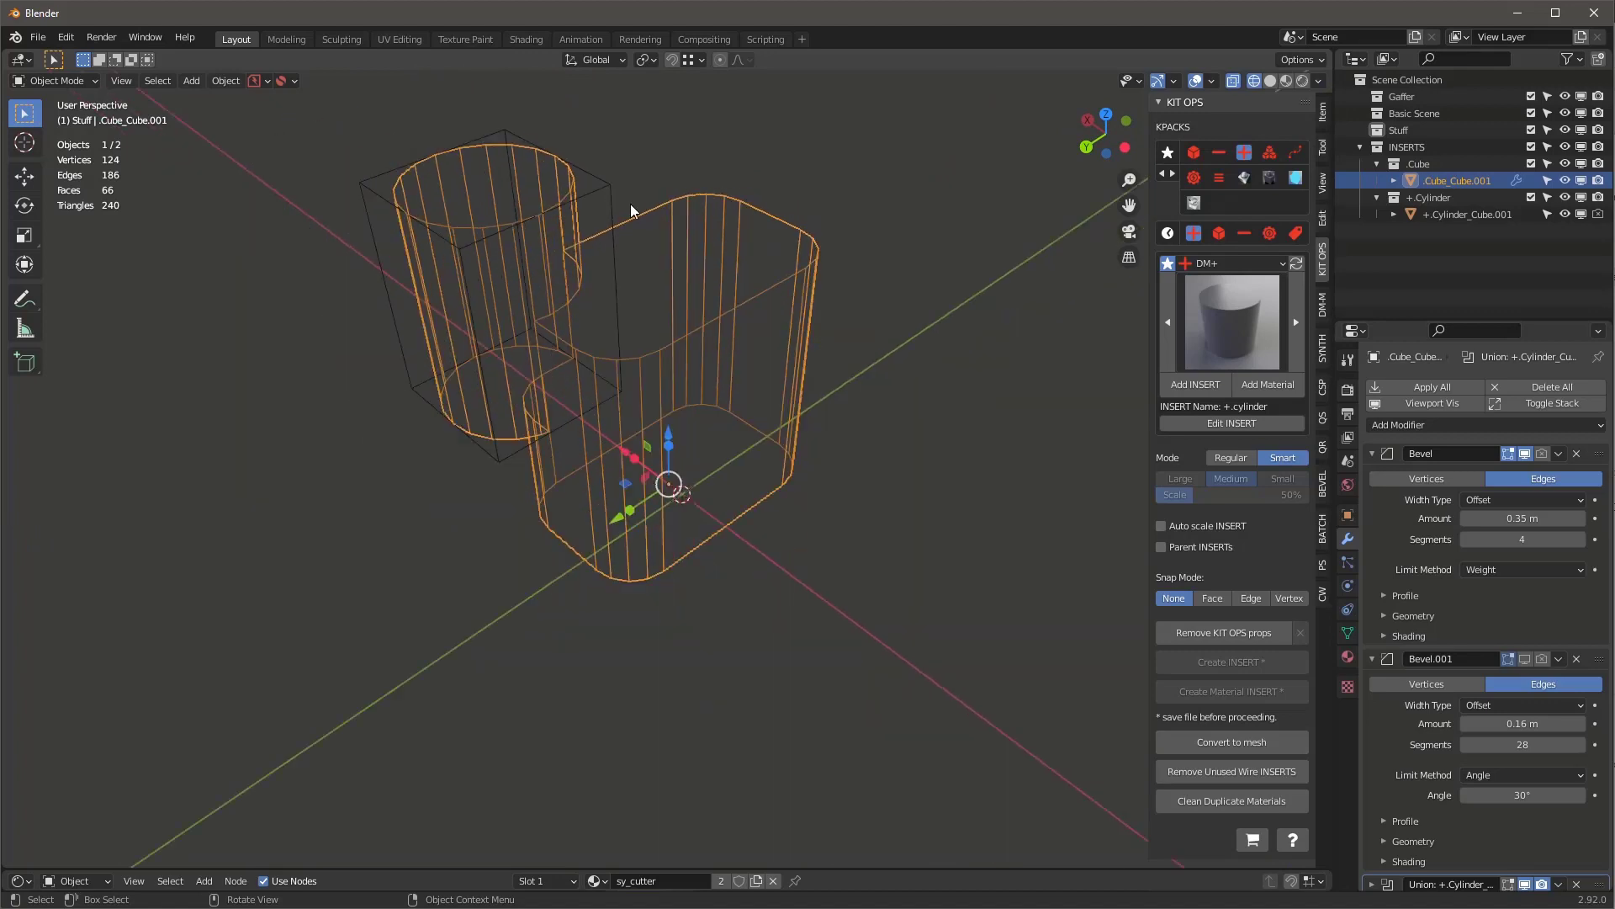
pyautogui.scroll(3, 631, 206)
pyautogui.hotkey('shift', 'z')
pyautogui.click(1322, 305)
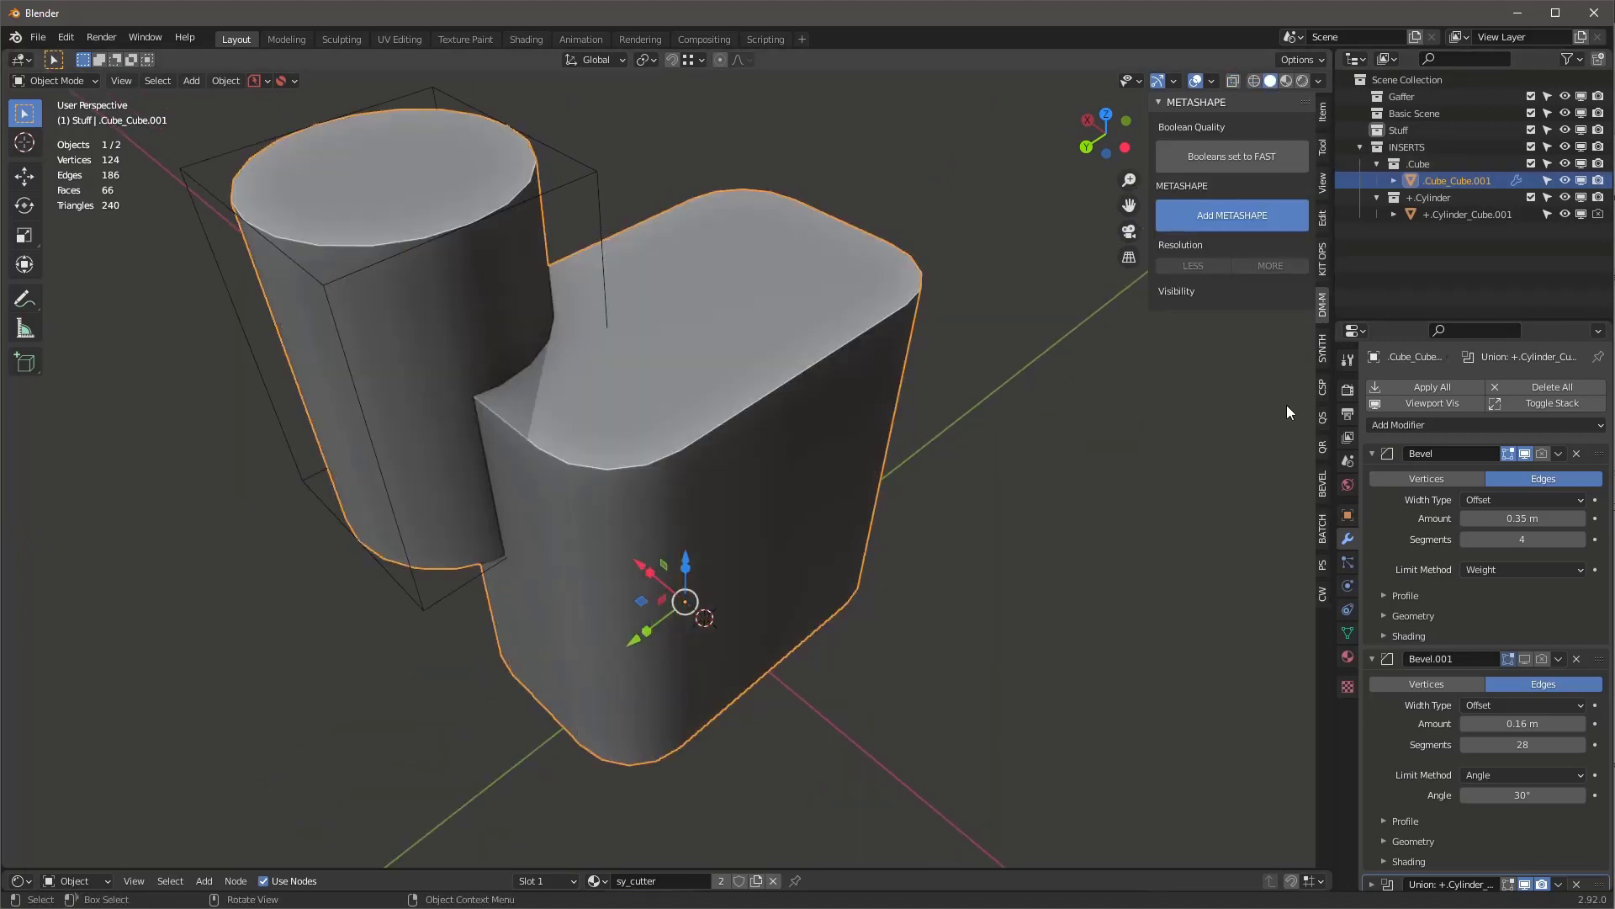
pyautogui.moveTo(678, 350); pyautogui.dragTo(689, 331, button='middle')
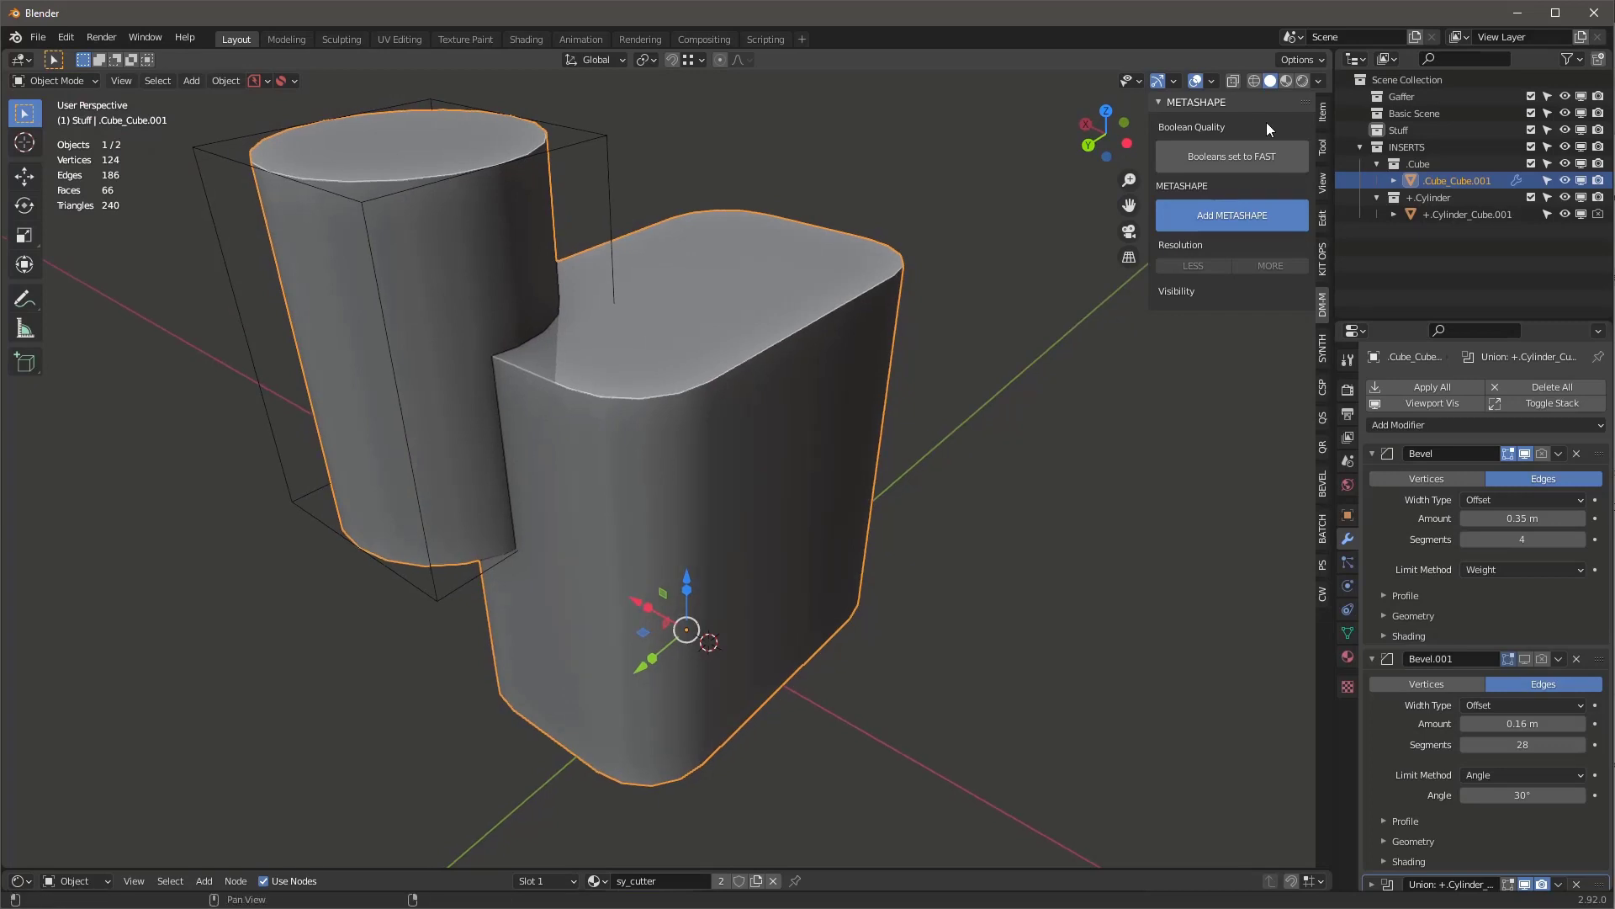
# Add a MetaShape remesh to the body at 0.025 m voxels with Smooth set to 50
pyautogui.click(1254, 214)
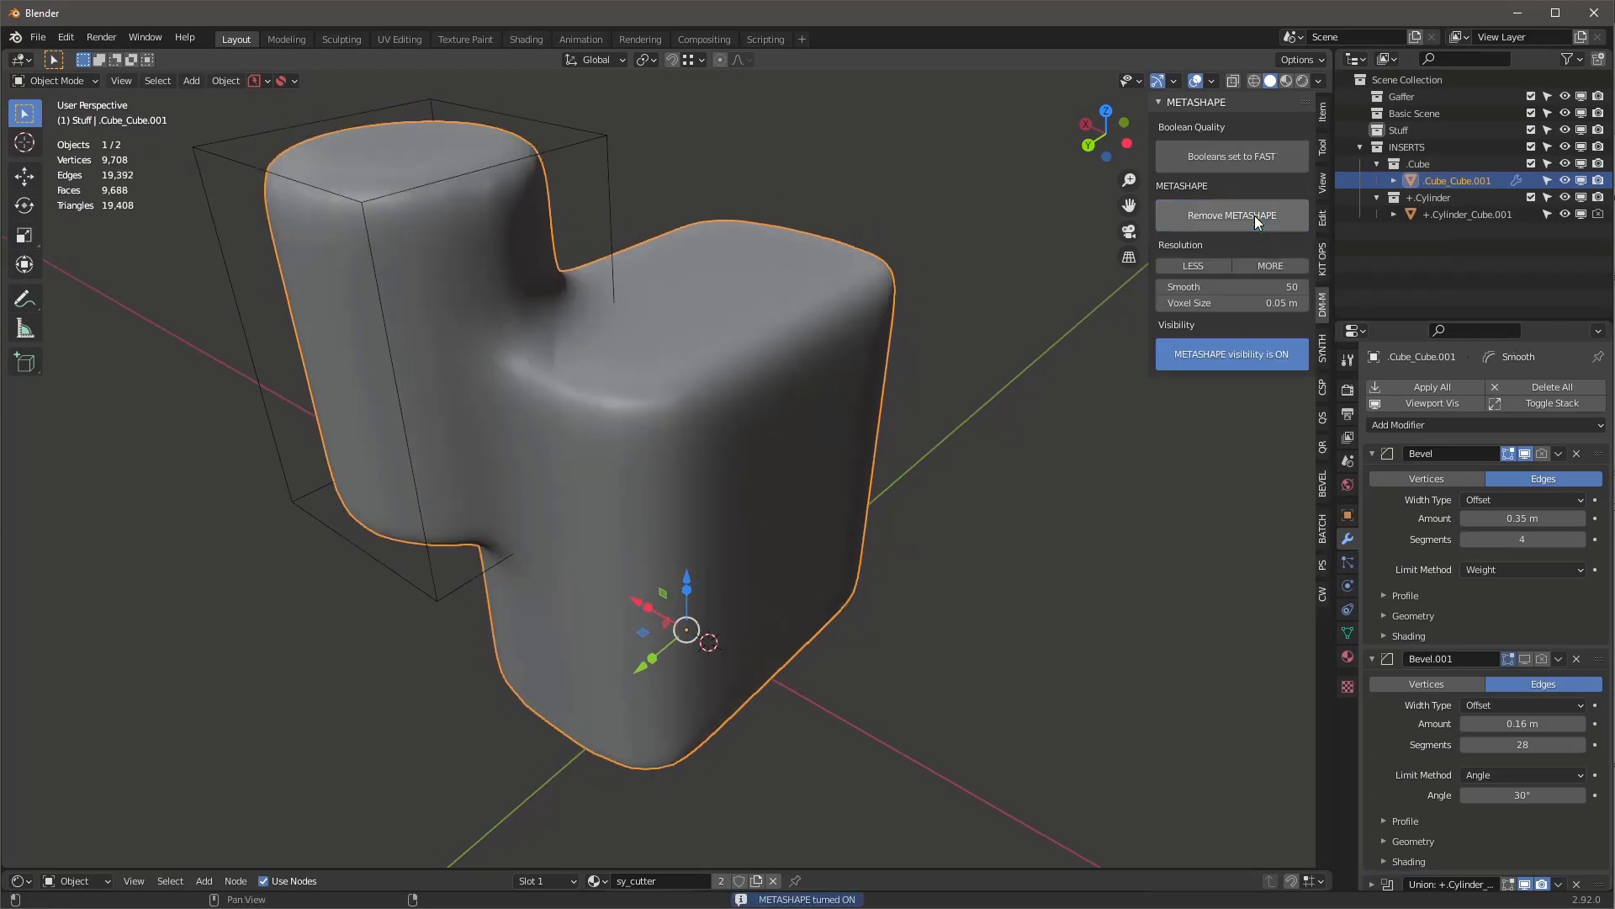
pyautogui.moveTo(1082, 260); pyautogui.dragTo(842, 286, button='middle')
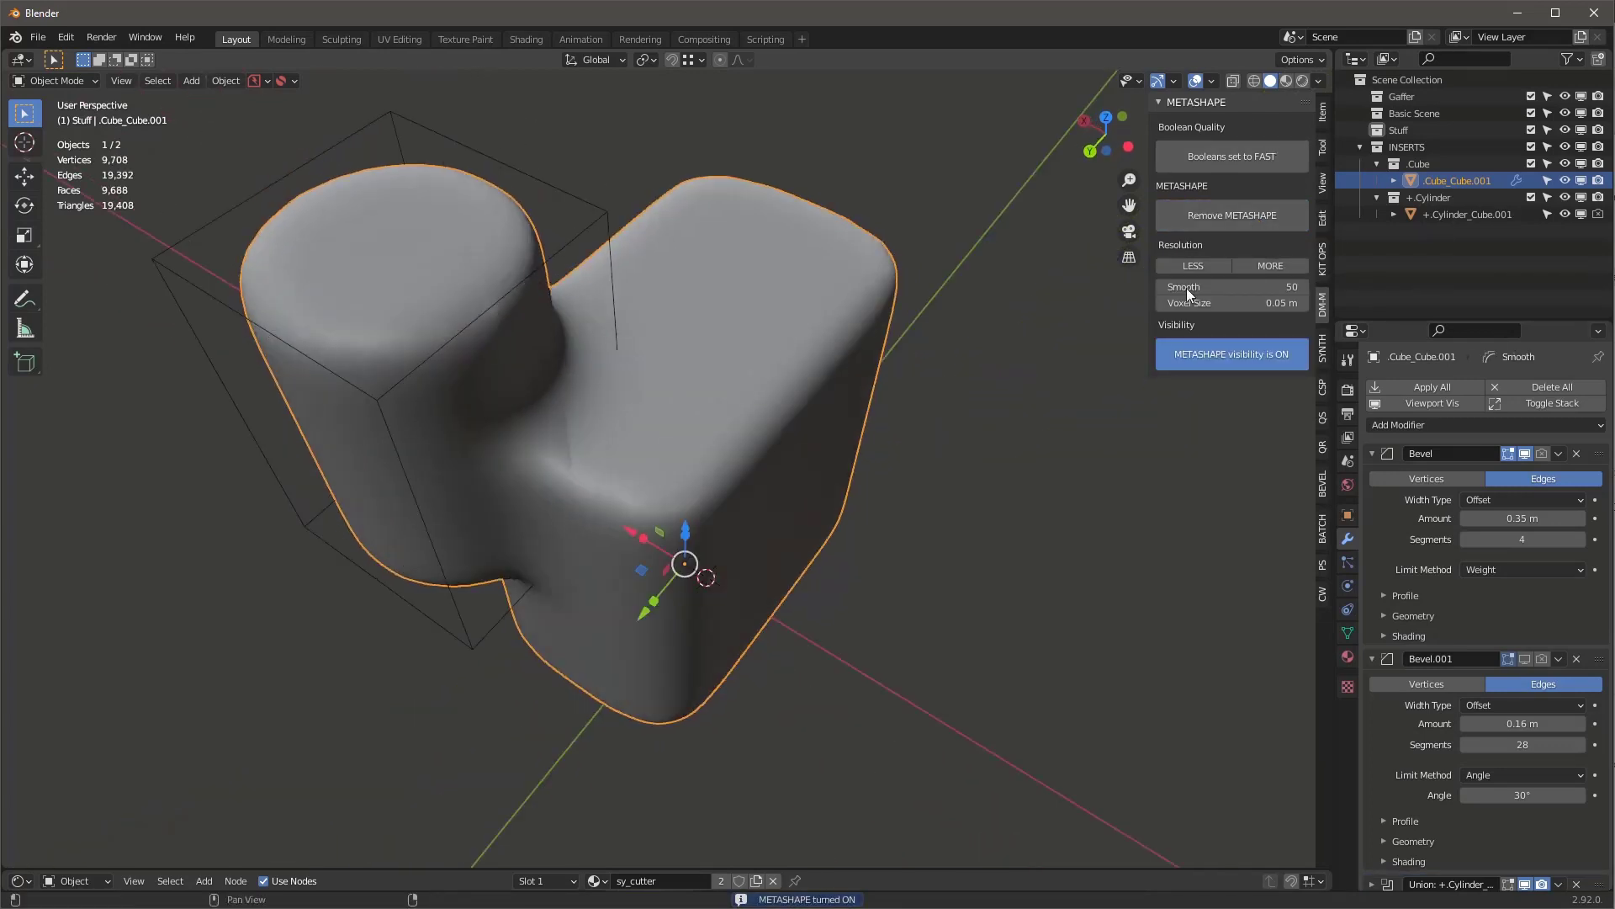
pyautogui.click(1270, 265)
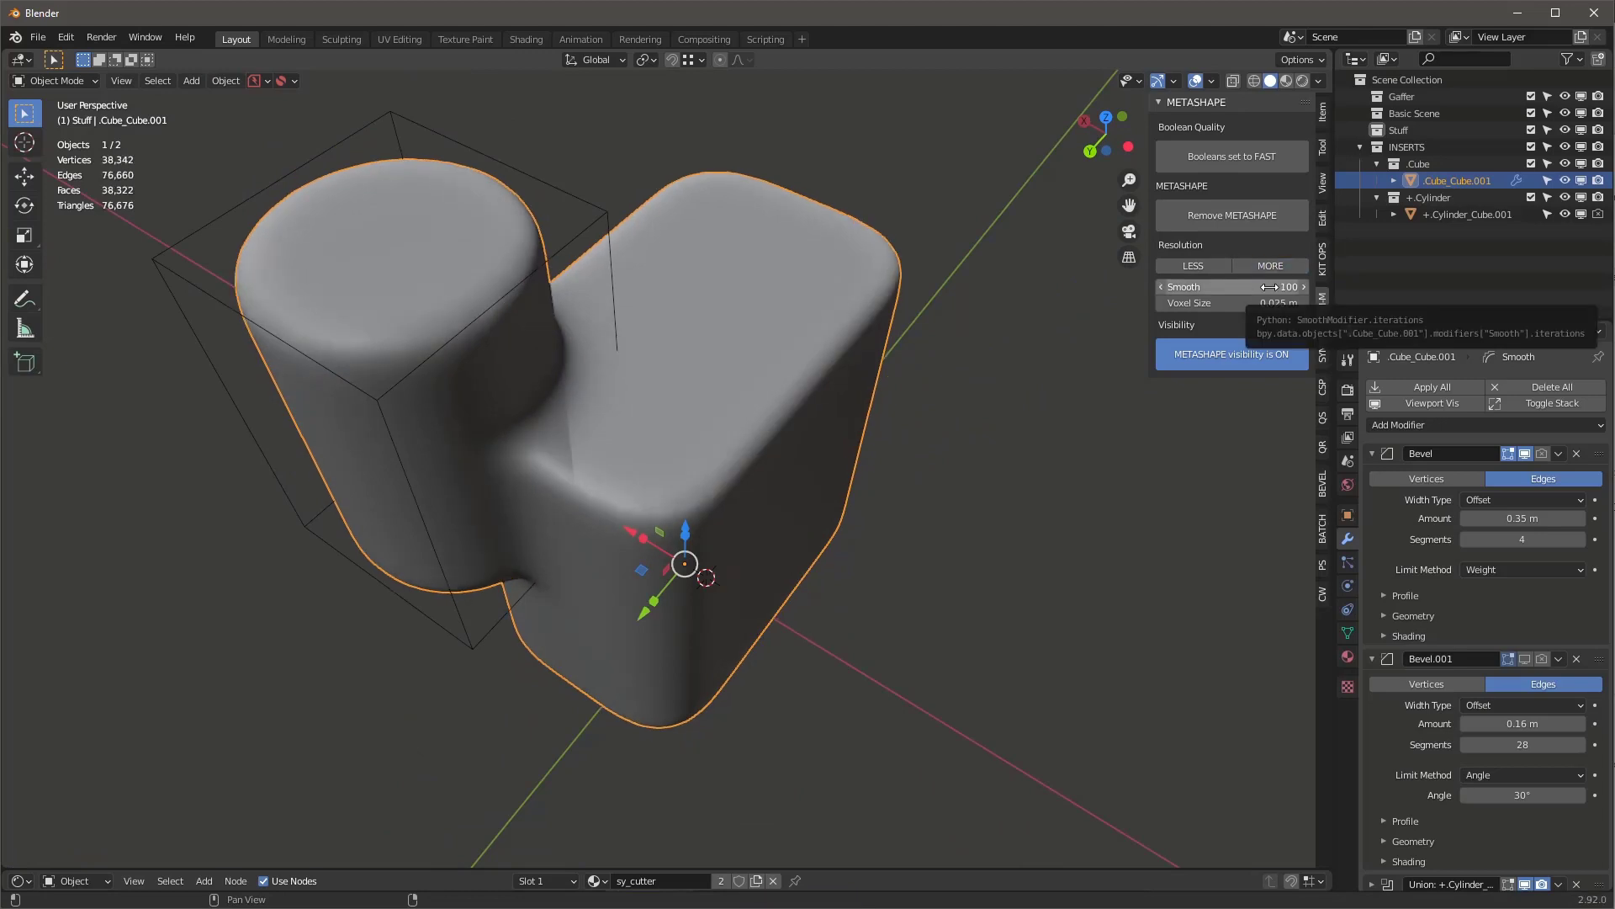
pyautogui.doubleClick(1248, 288)
pyautogui.write('50')
pyautogui.press('Return')
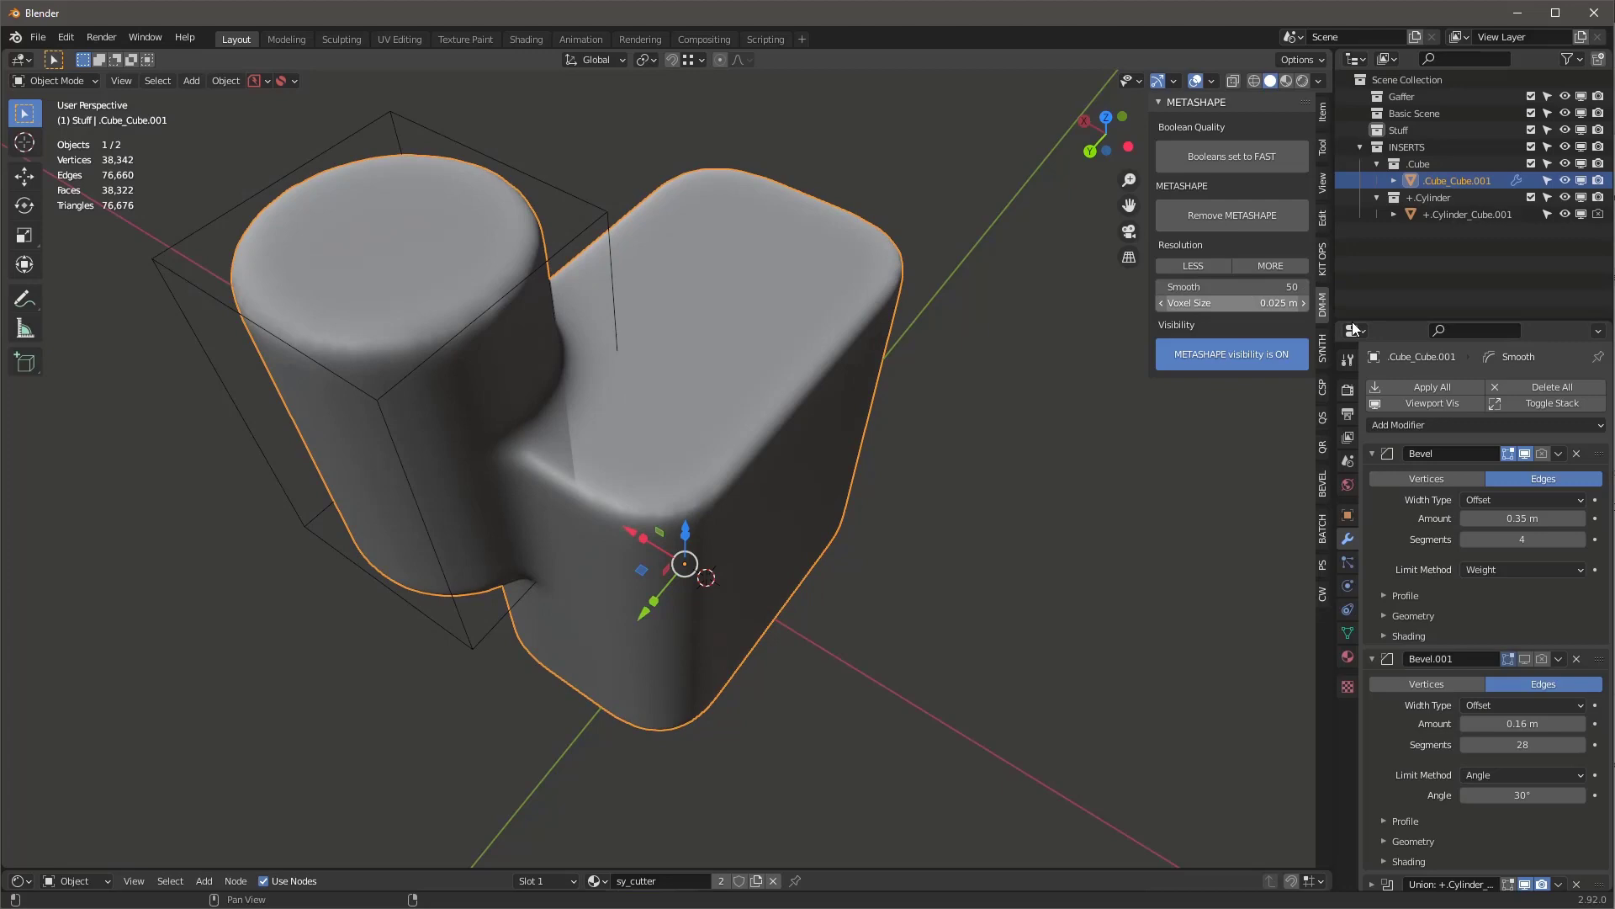
pyautogui.moveTo(757, 361); pyautogui.dragTo(693, 313, button='middle')
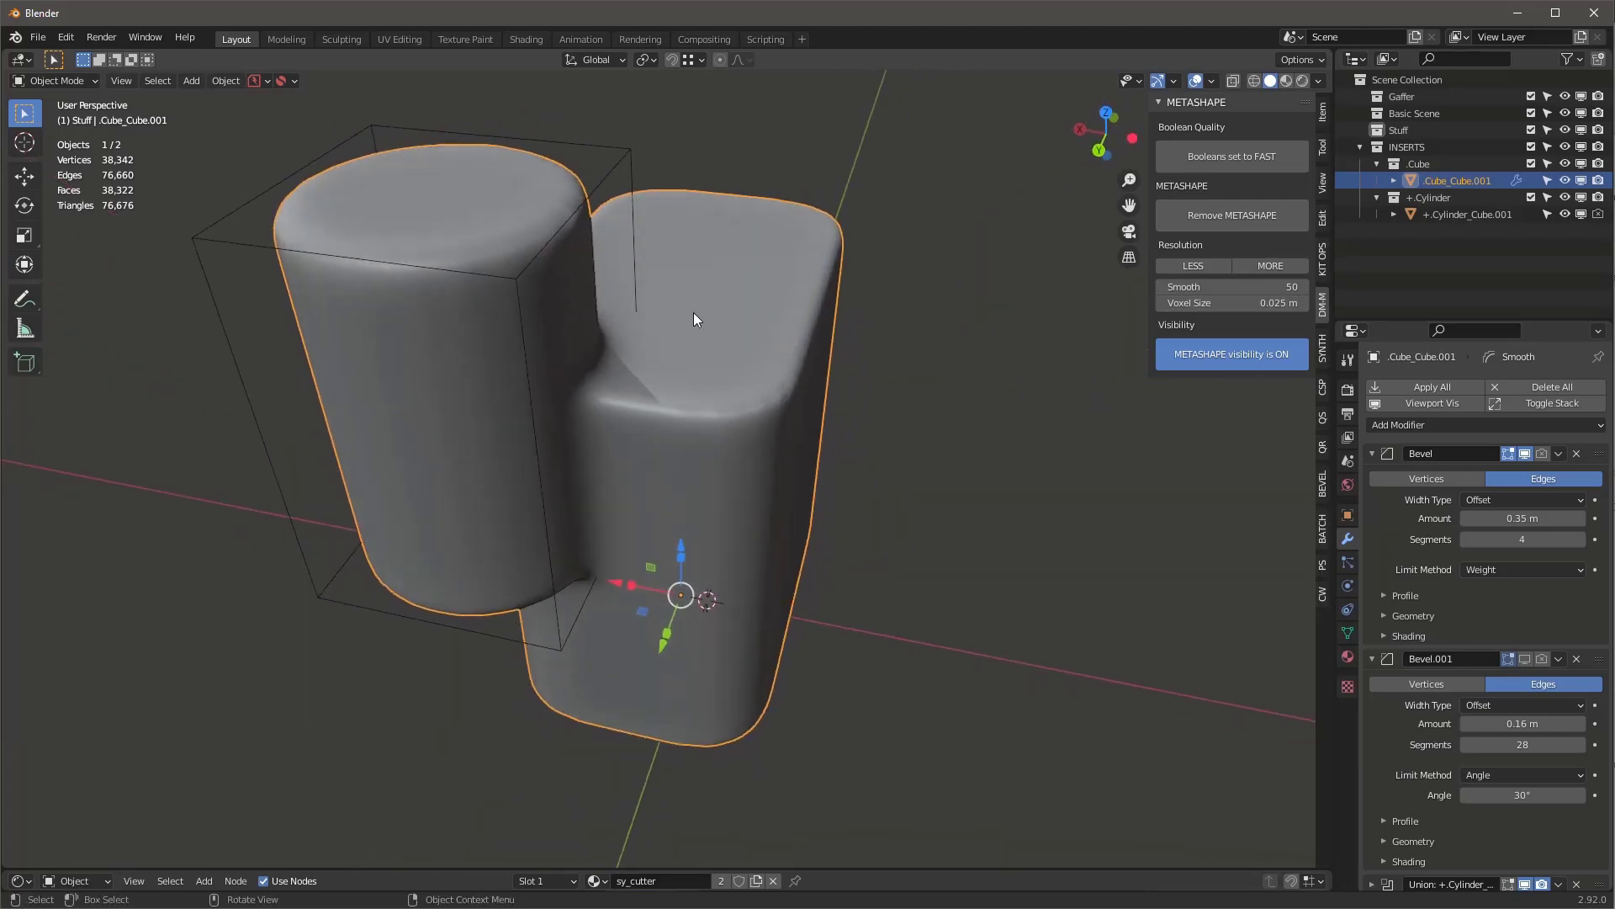
pyautogui.moveTo(539, 239); pyautogui.dragTo(505, 313, button='middle')
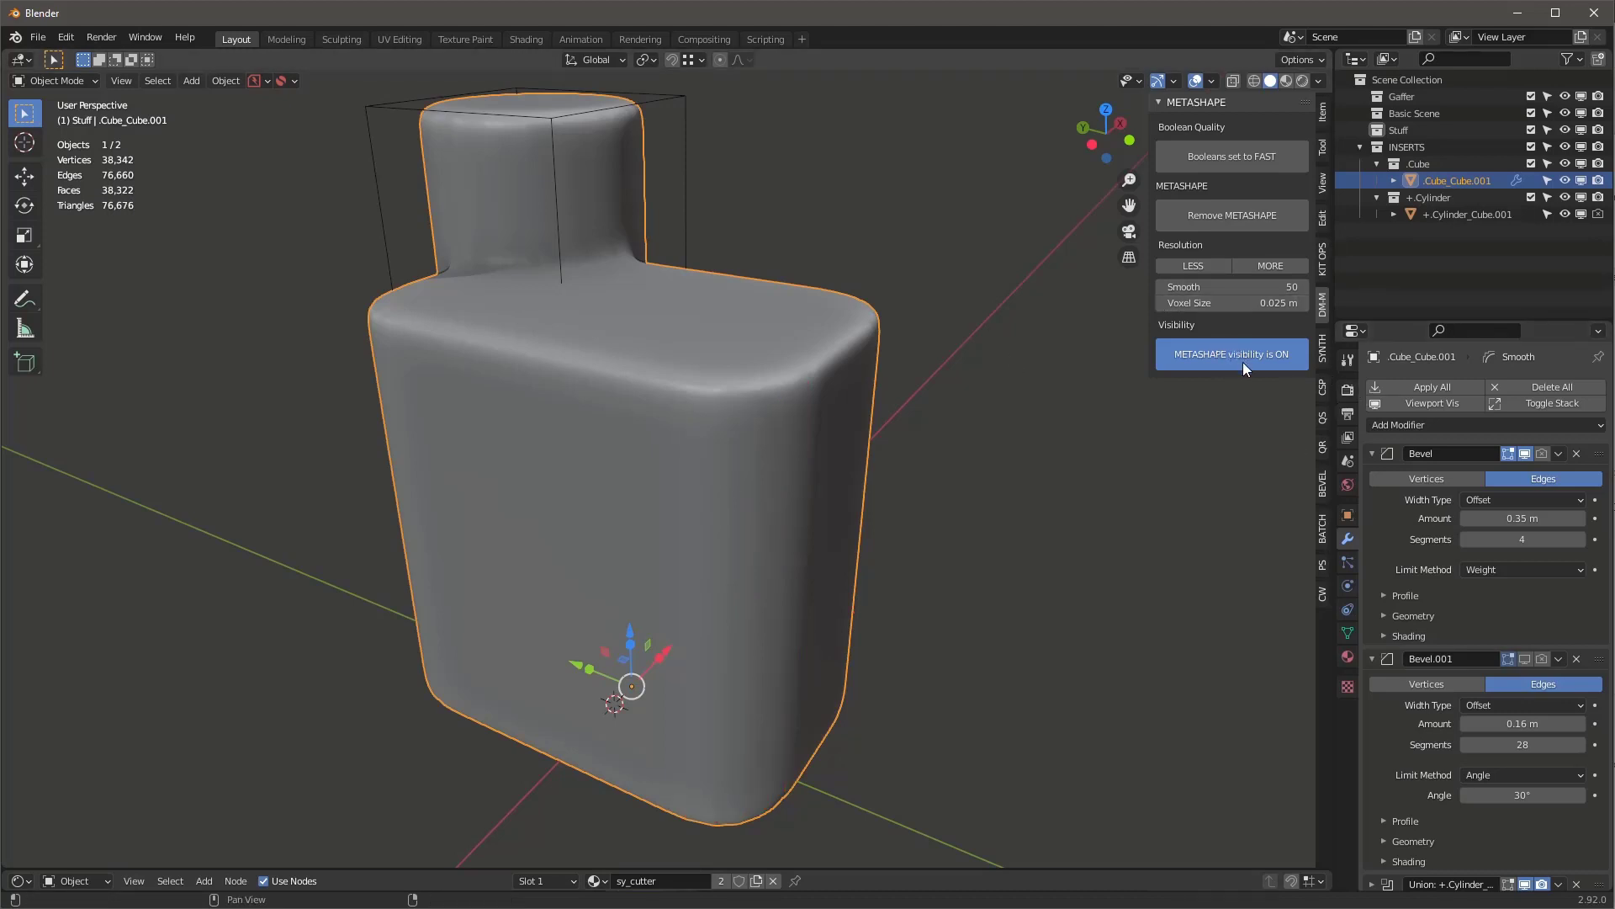
# Hide the MetaShape and set the cylinder's bevel segments to 25
pyautogui.click(1243, 366)
pyautogui.click(687, 138)
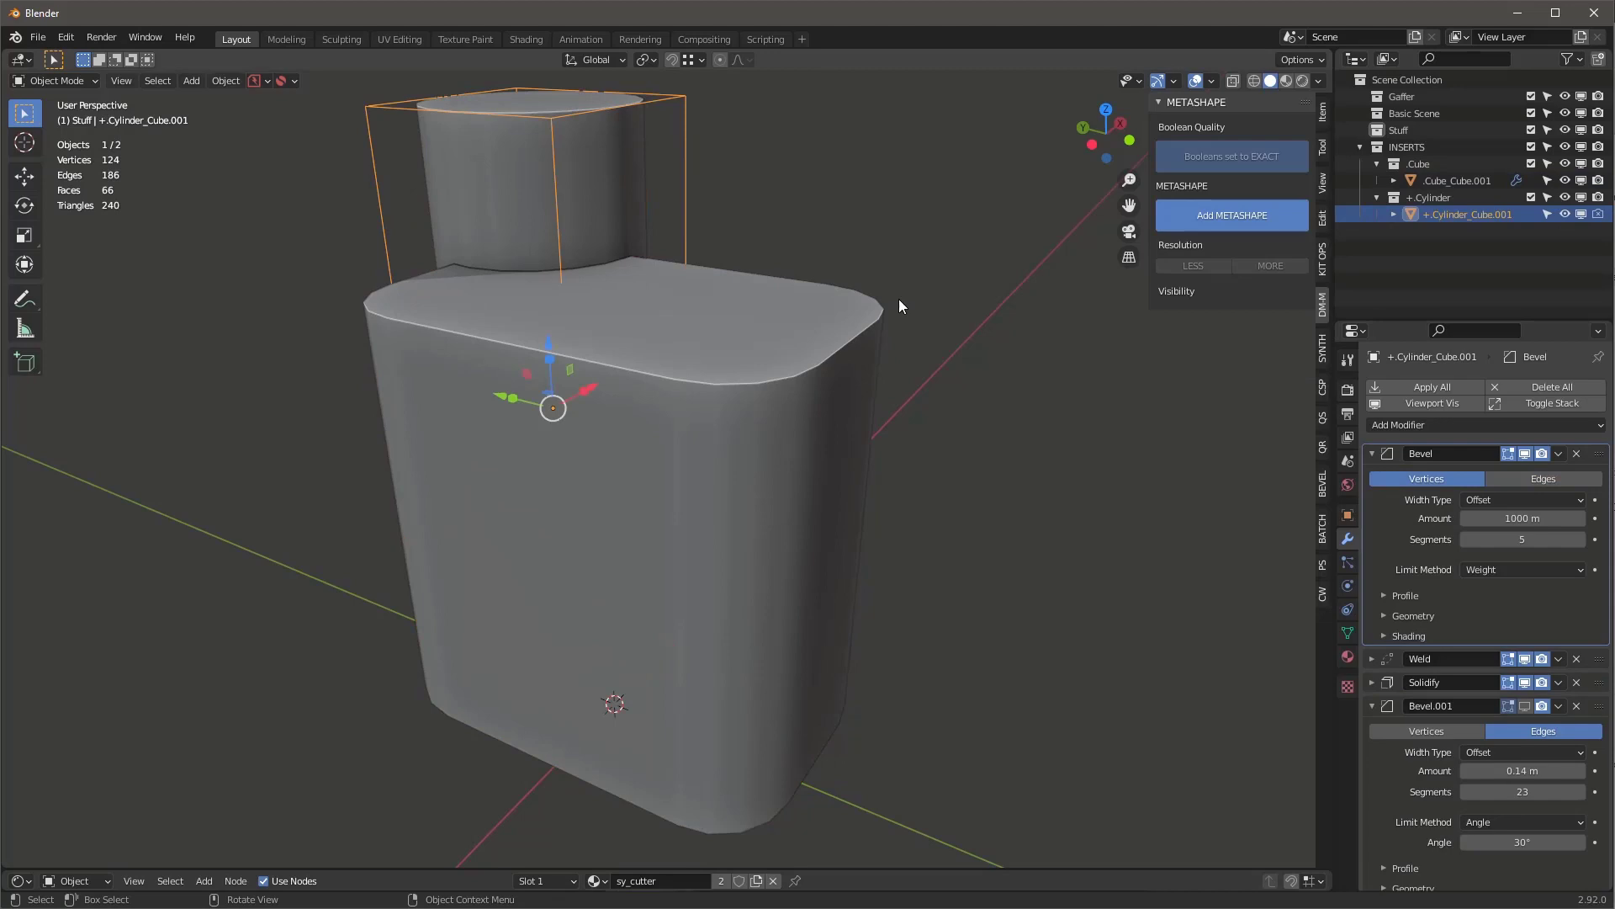
pyautogui.click(1480, 539)
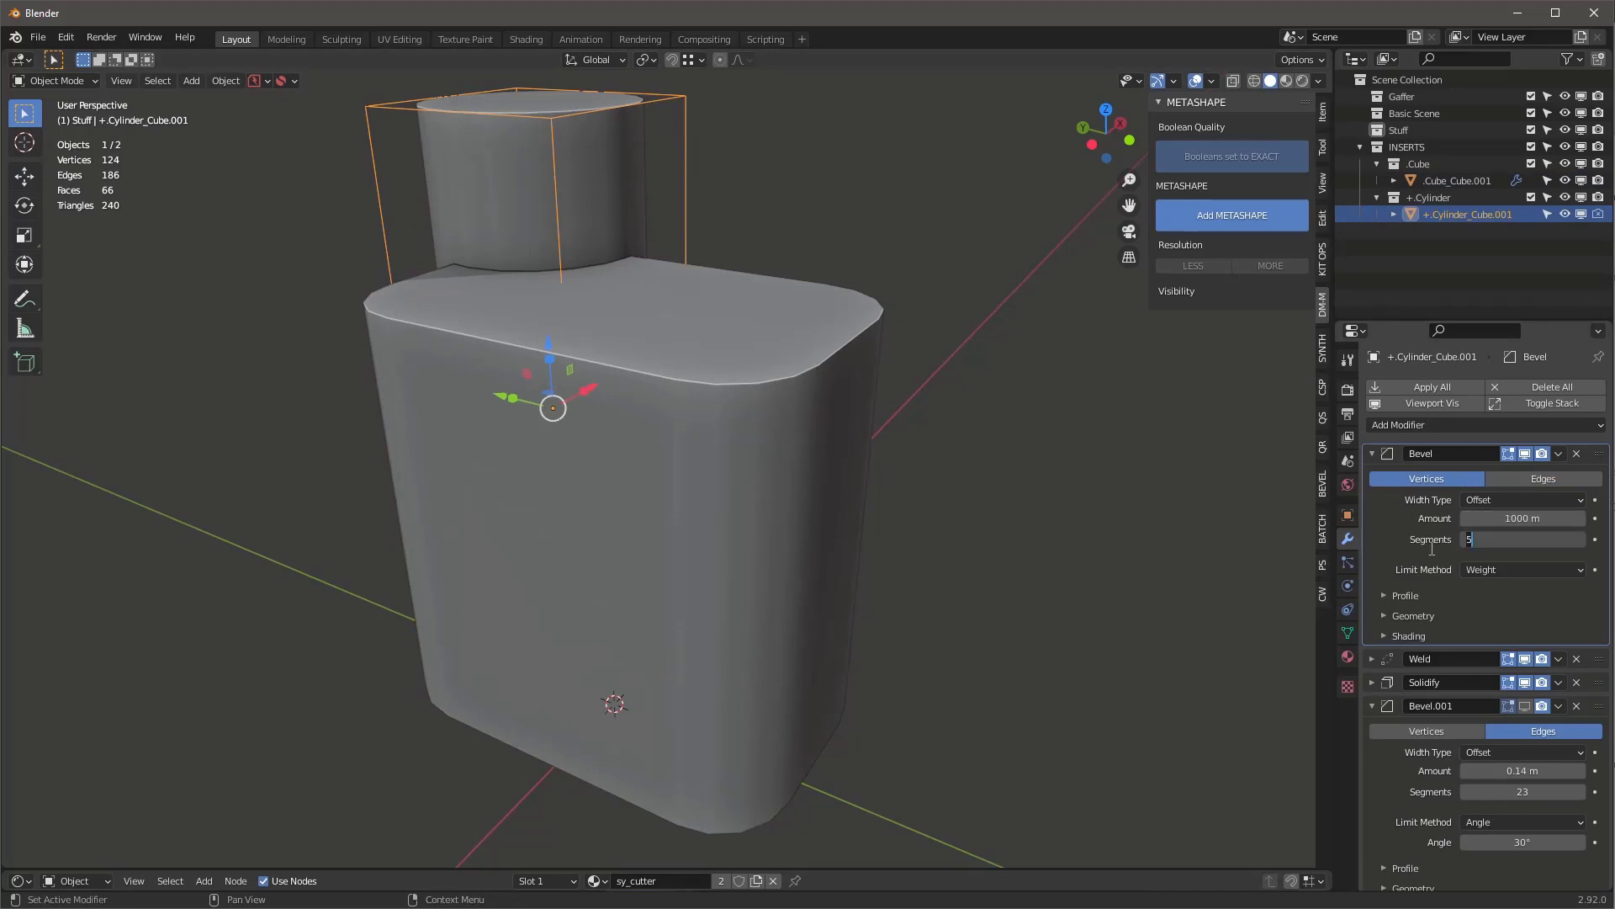
pyautogui.write('25')
pyautogui.press('Return')
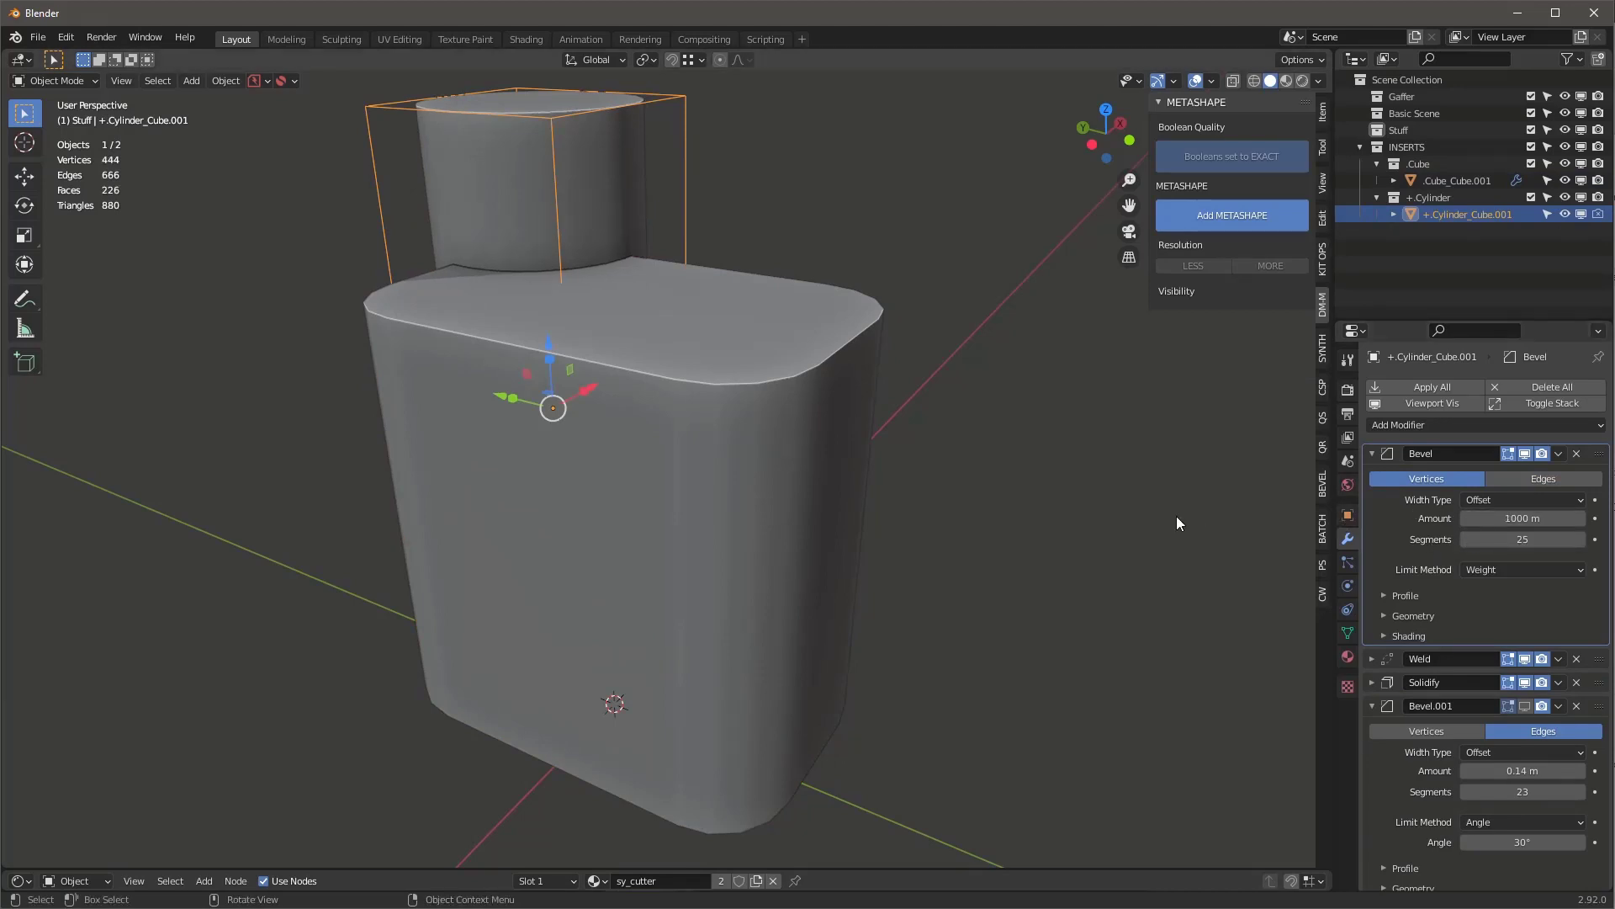
# Set the body's bevel segments to 24 and show the MetaShape again
pyautogui.click(836, 460)
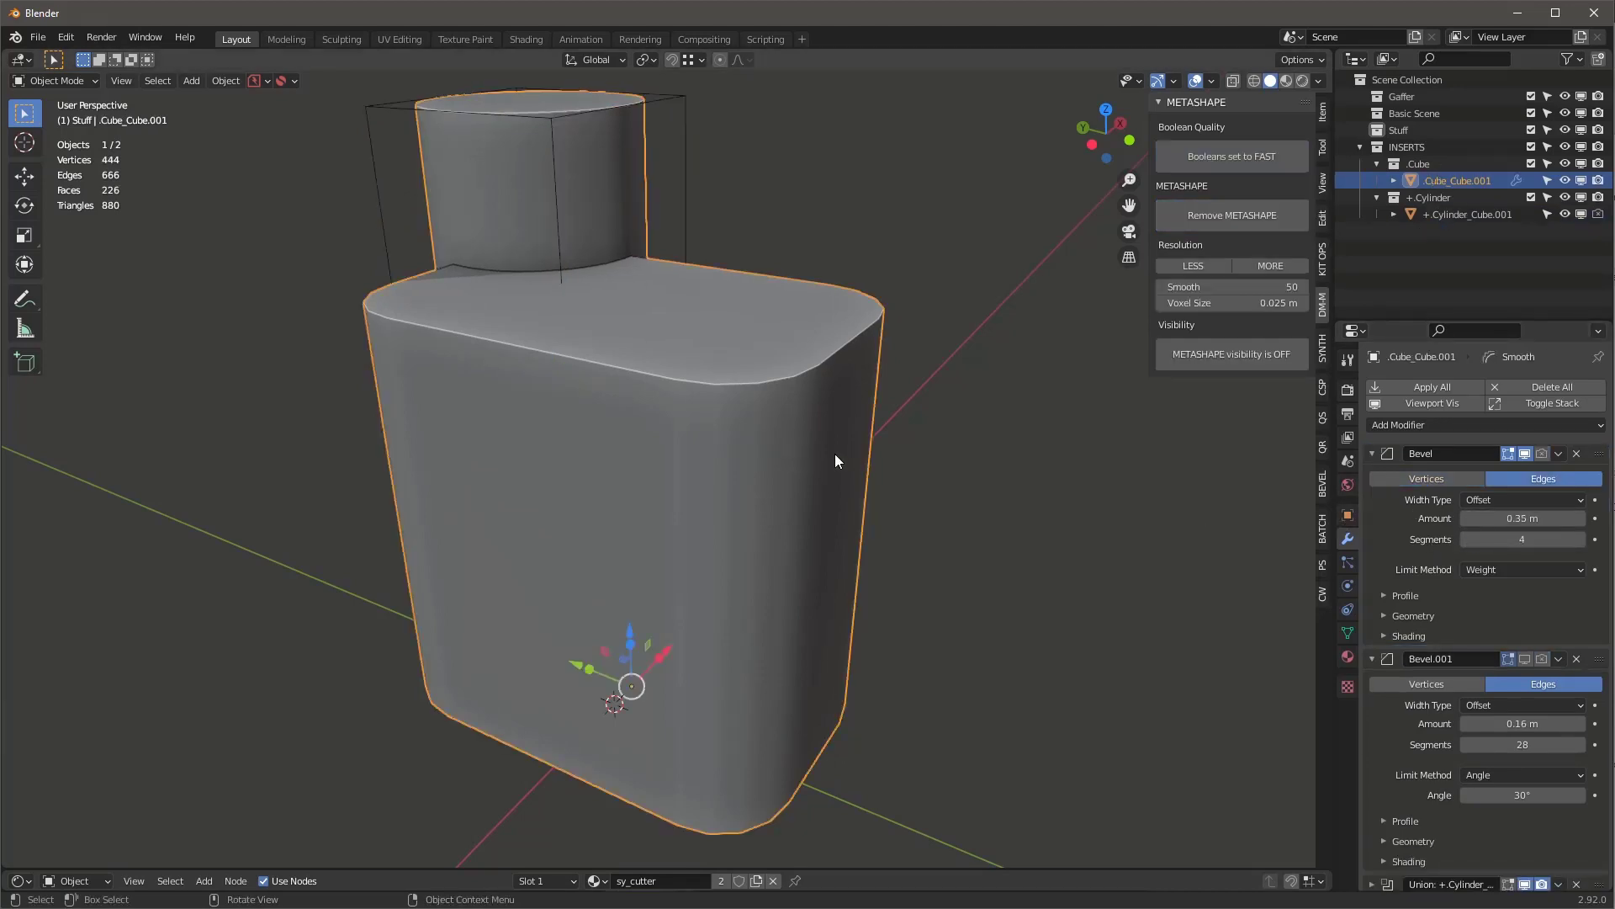
pyautogui.click(1535, 539)
pyautogui.write('24')
pyautogui.press('Return')
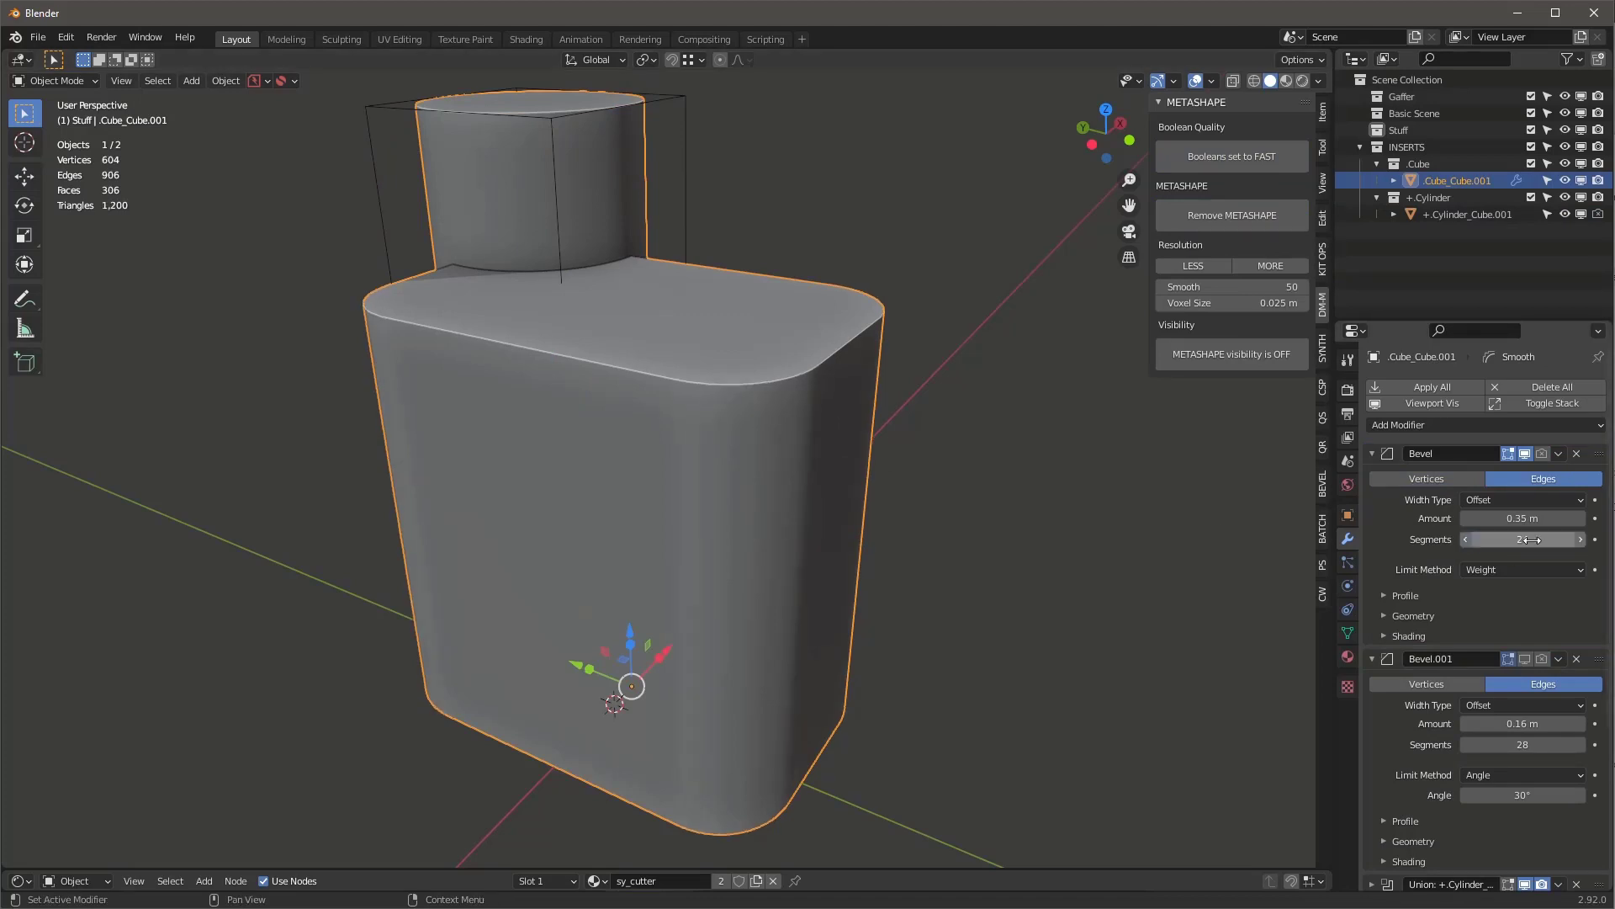
pyautogui.click(1225, 356)
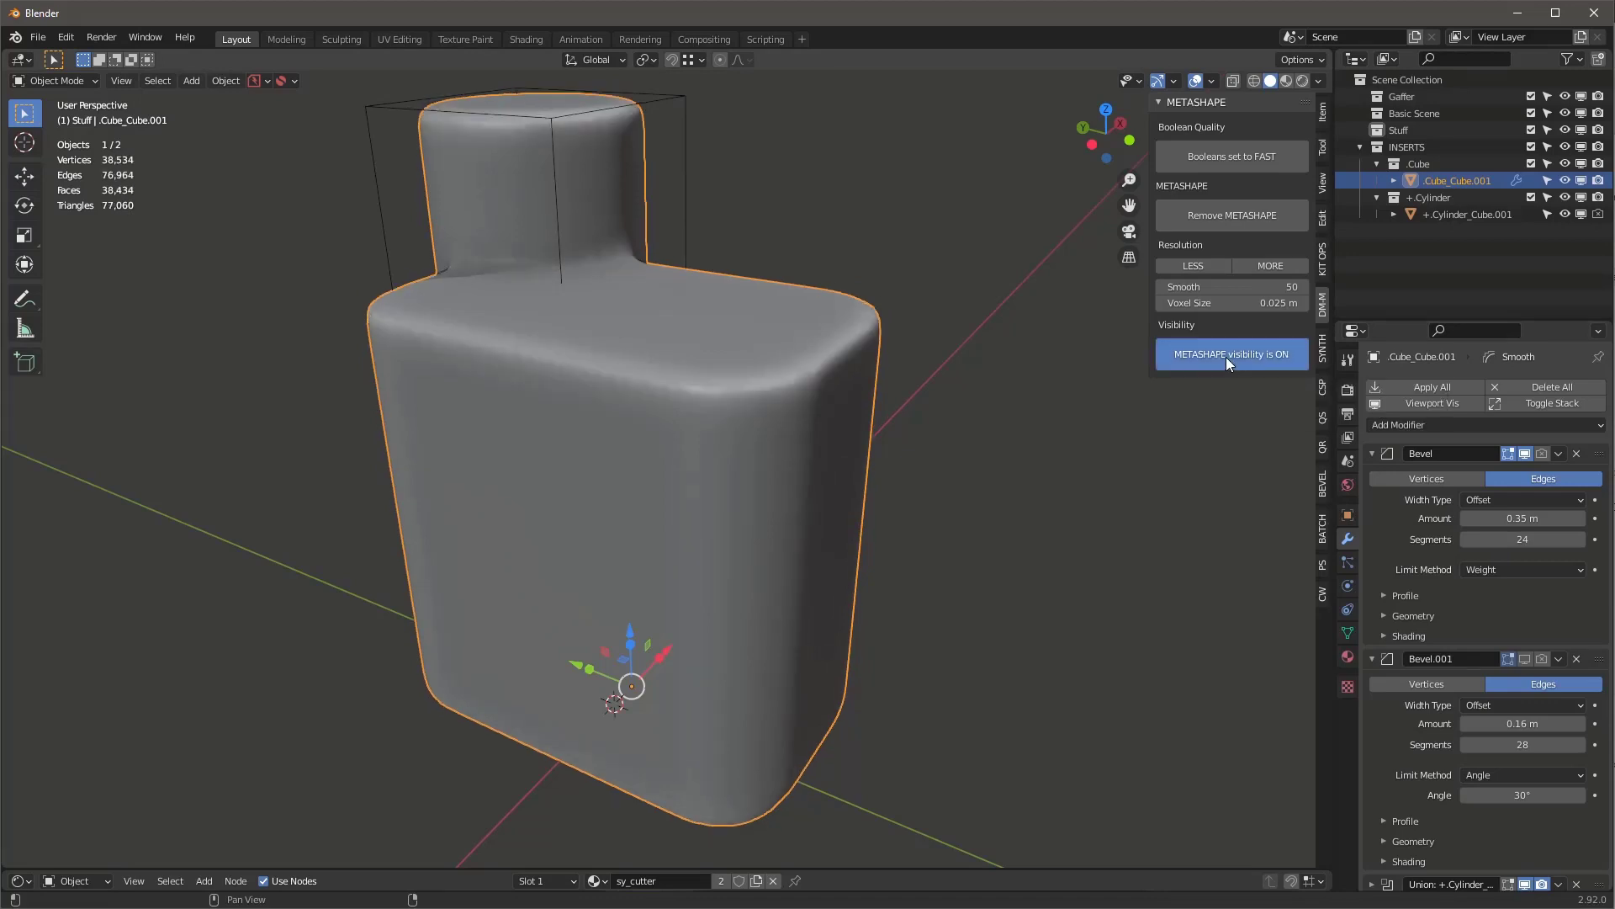
pyautogui.moveTo(576, 406); pyautogui.dragTo(611, 221, button='middle')
# Enable the cylinder's Bevel.001 modifier in the viewport, raising the body to 43,116 vertices
pyautogui.click(613, 213)
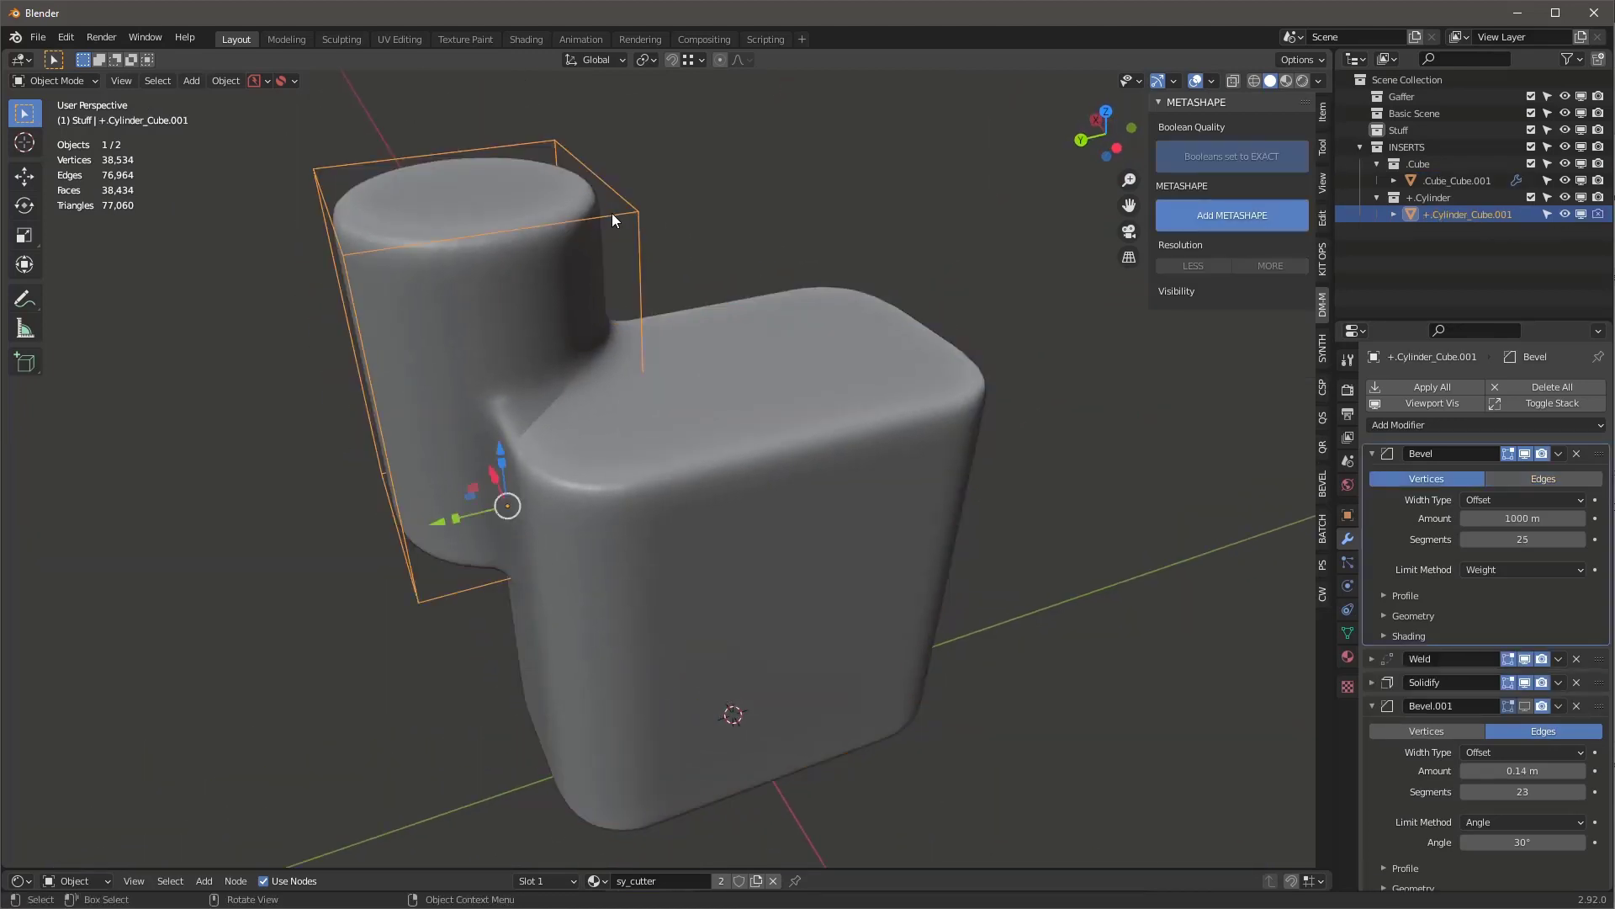
pyautogui.click(1525, 705)
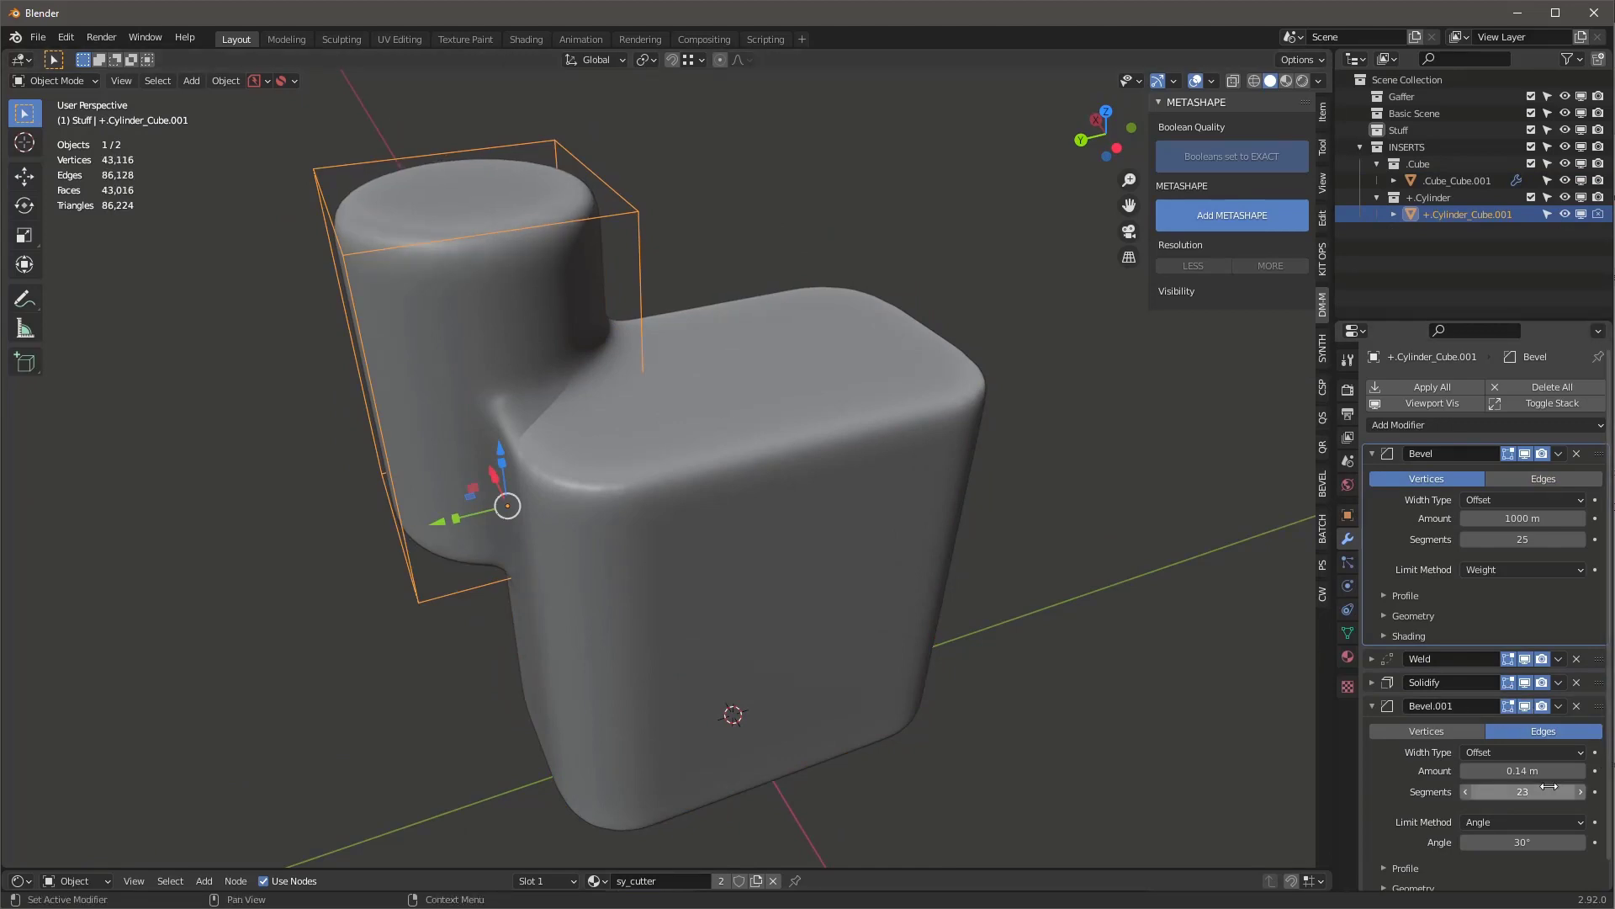
pyautogui.scroll(4, 649, 296)
pyautogui.scroll(-4, 626, 293)
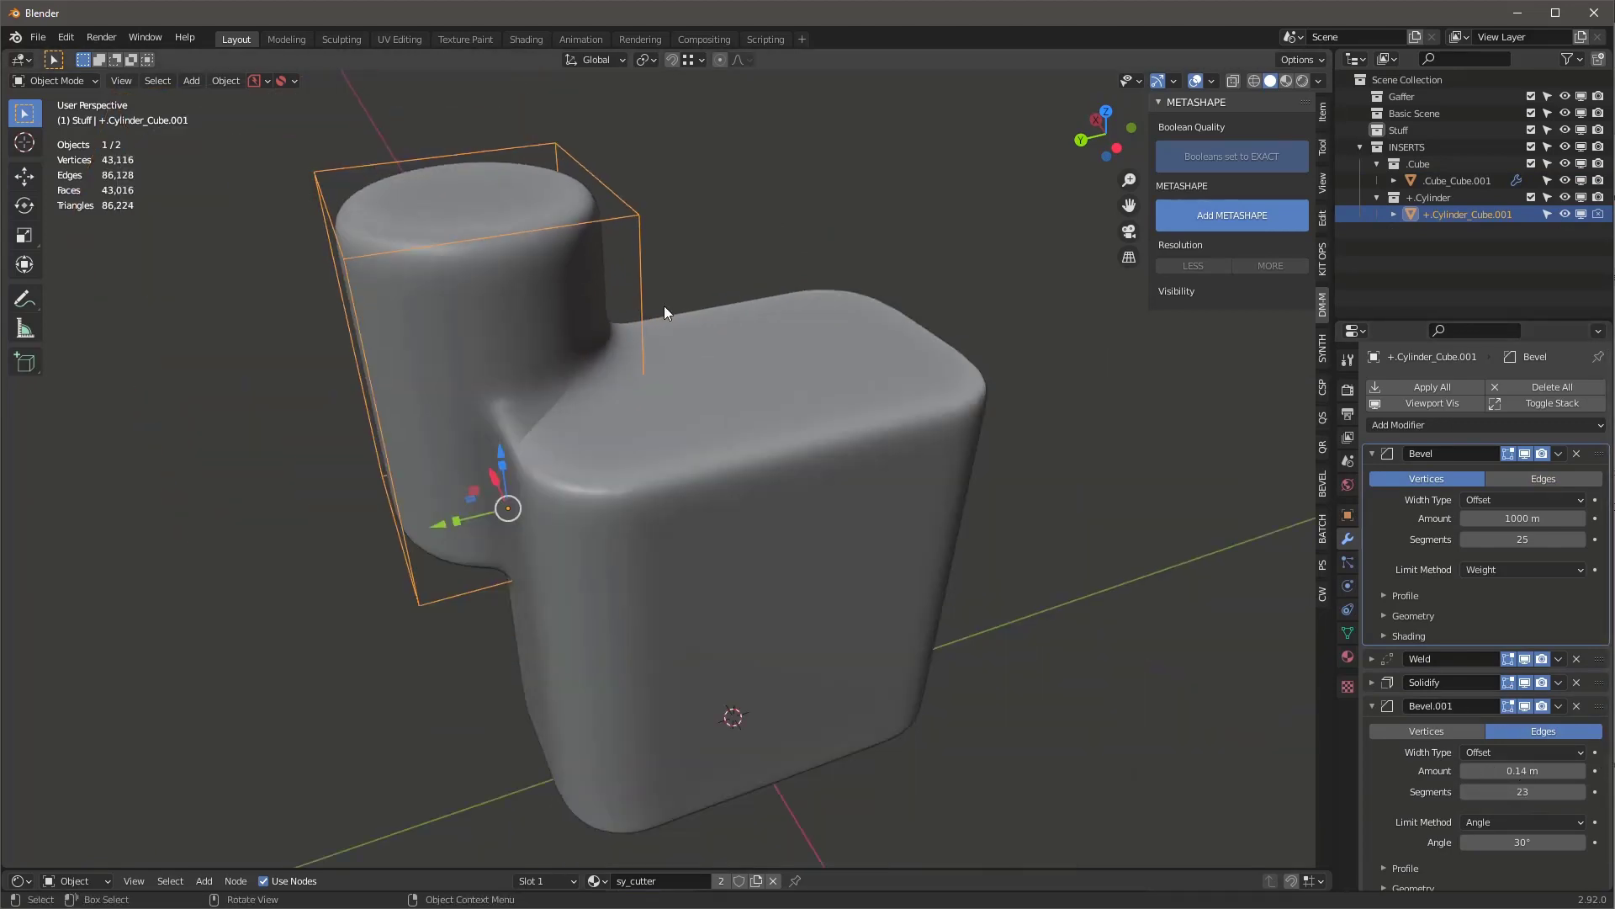
pyautogui.moveTo(663, 306); pyautogui.dragTo(818, 255, button='middle')
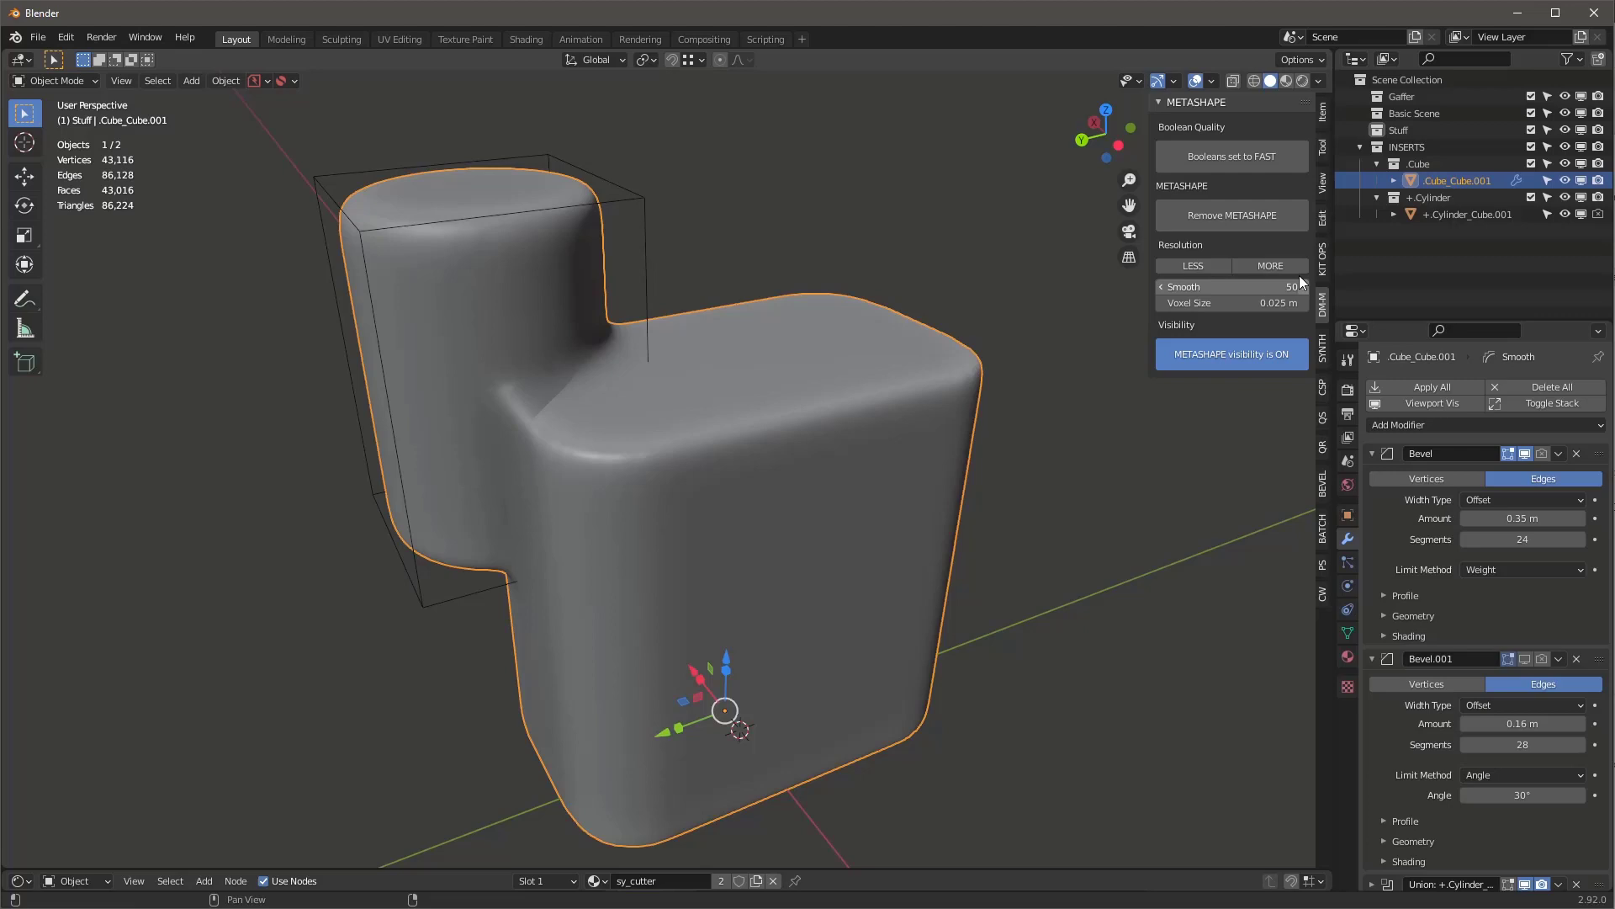
# Set MetaShape Smooth to 60 and increase the resolution to 0.015 m voxels
pyautogui.click(1276, 285)
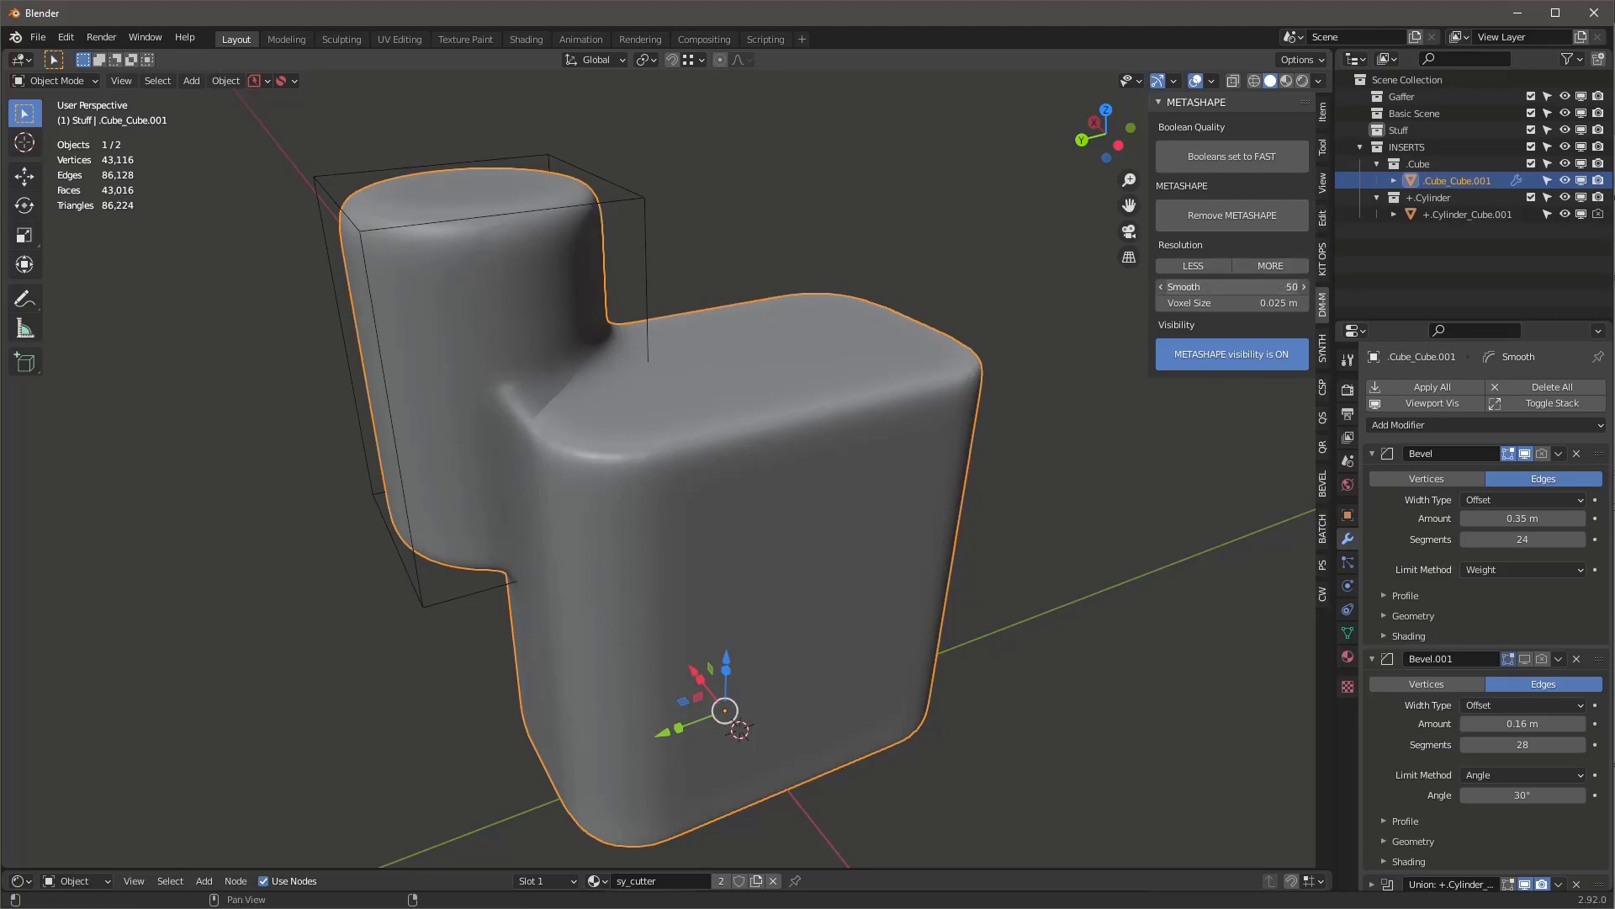
pyautogui.write('60')
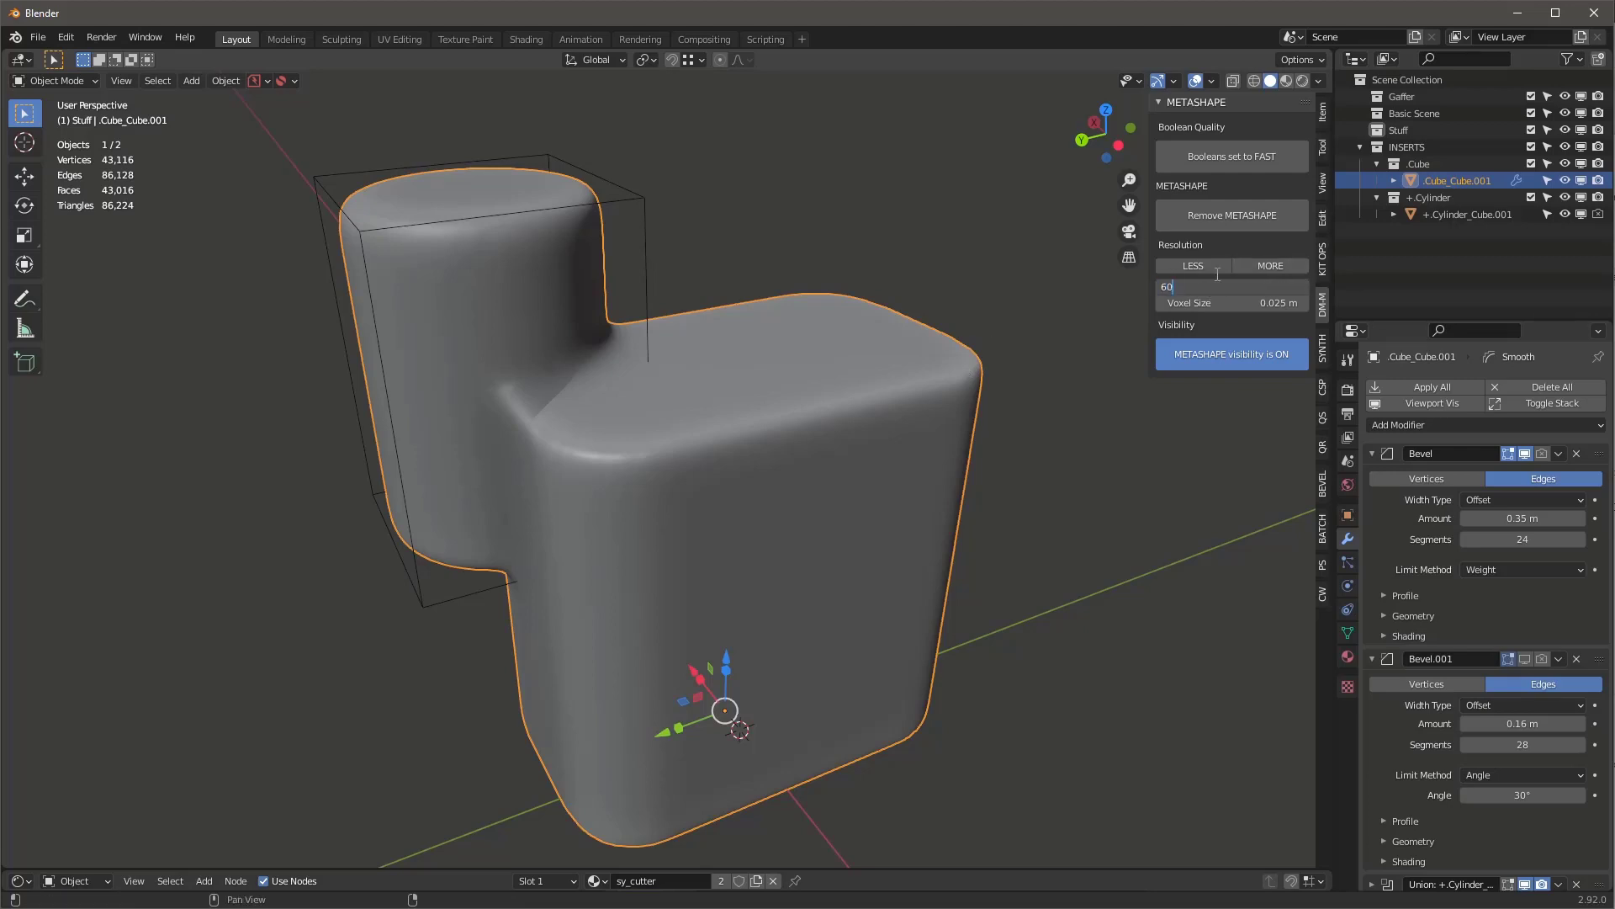
pyautogui.press('Return')
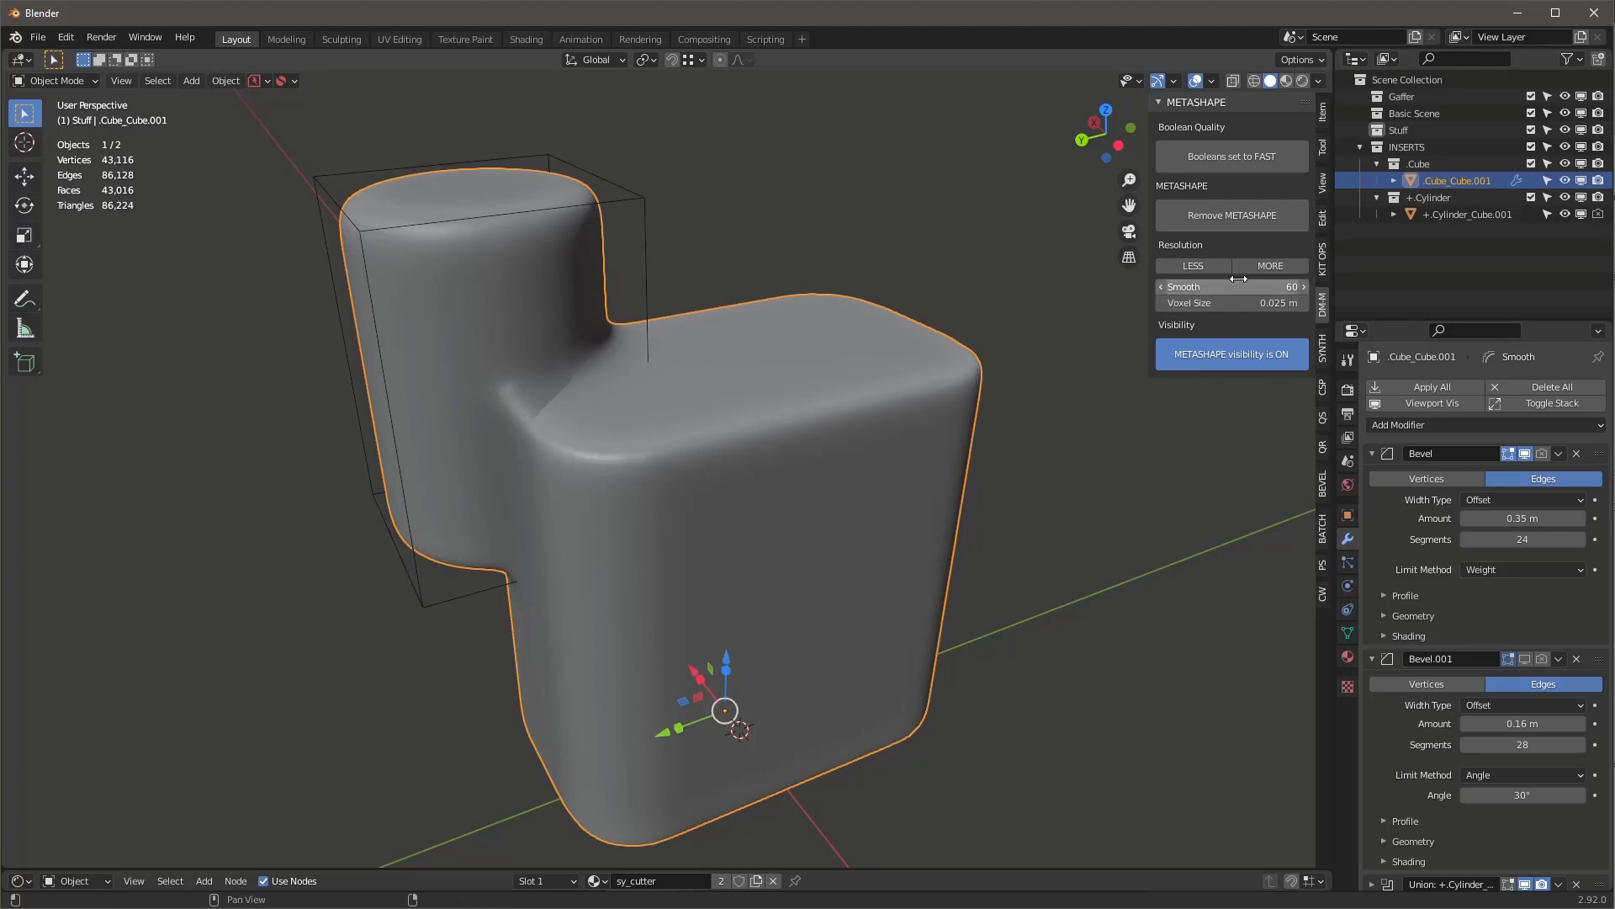
pyautogui.click(1268, 267)
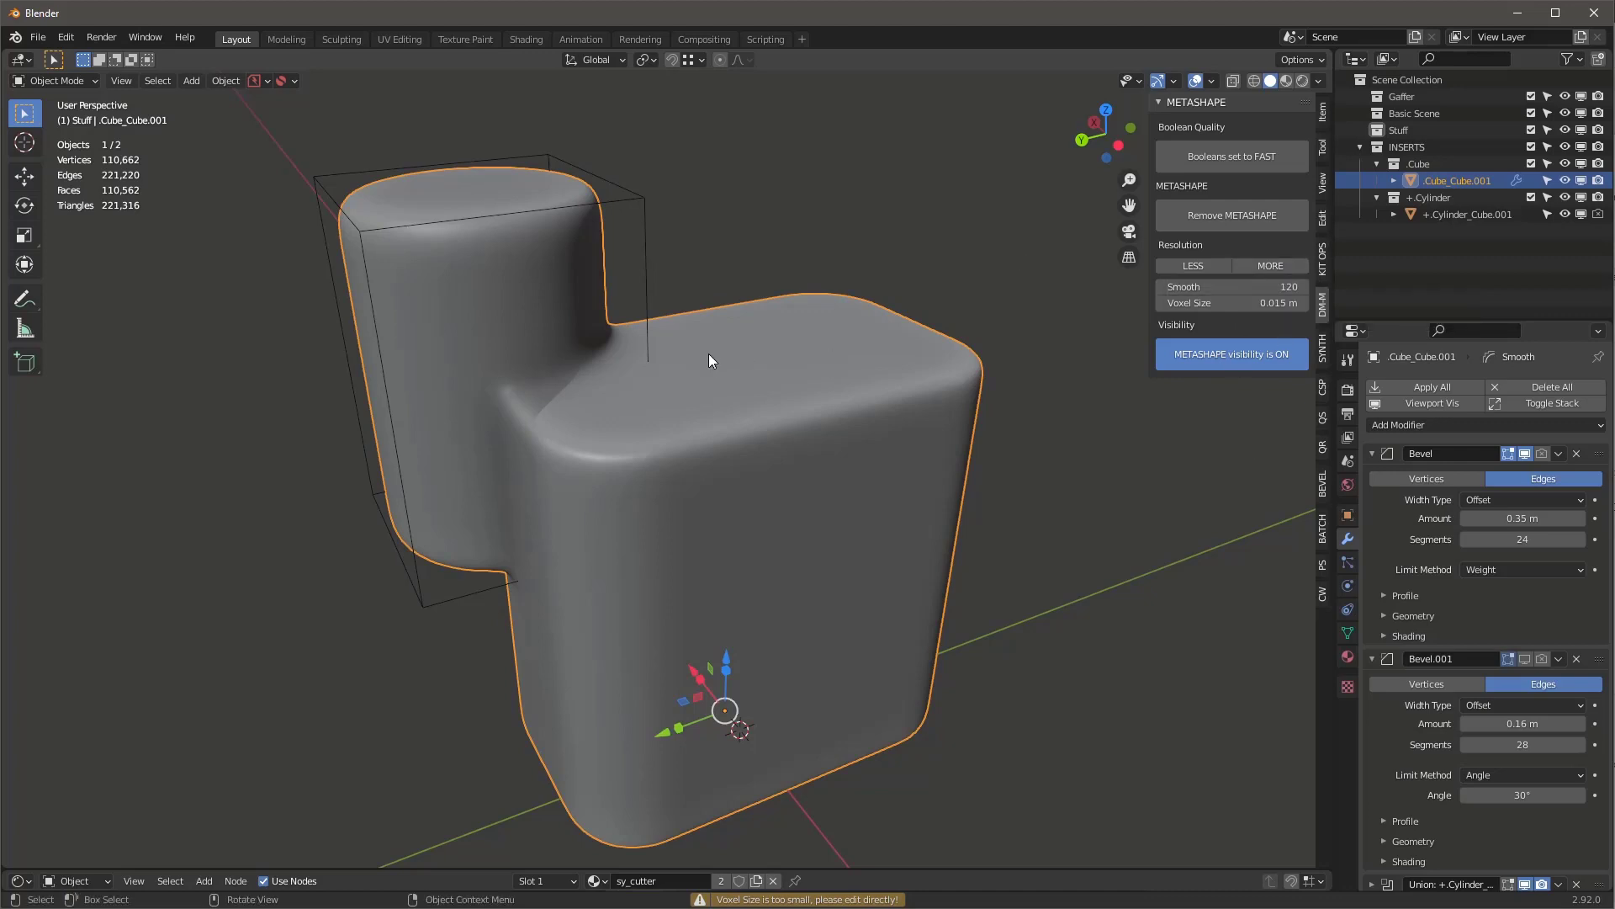
pyautogui.moveTo(710, 359); pyautogui.dragTo(677, 340, button='middle')
pyautogui.moveTo(825, 330); pyautogui.dragTo(866, 295, button='middle')
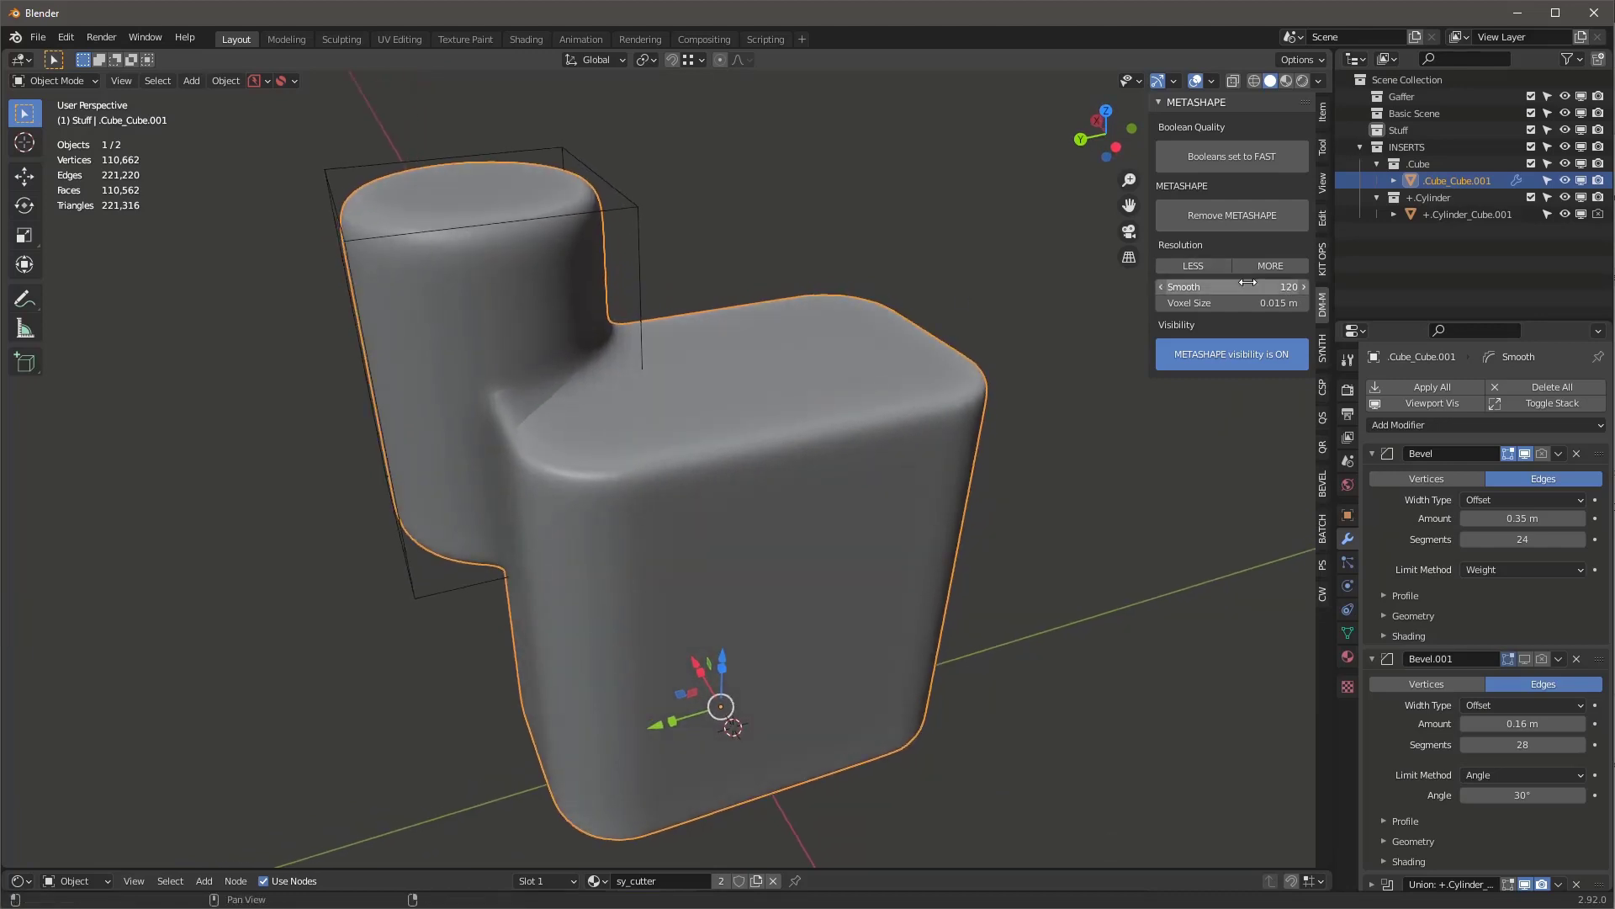
# Re-enter Smooth as 60, then lower it to 20
pyautogui.click(1204, 285)
pyautogui.write('60')
pyautogui.press('Return')
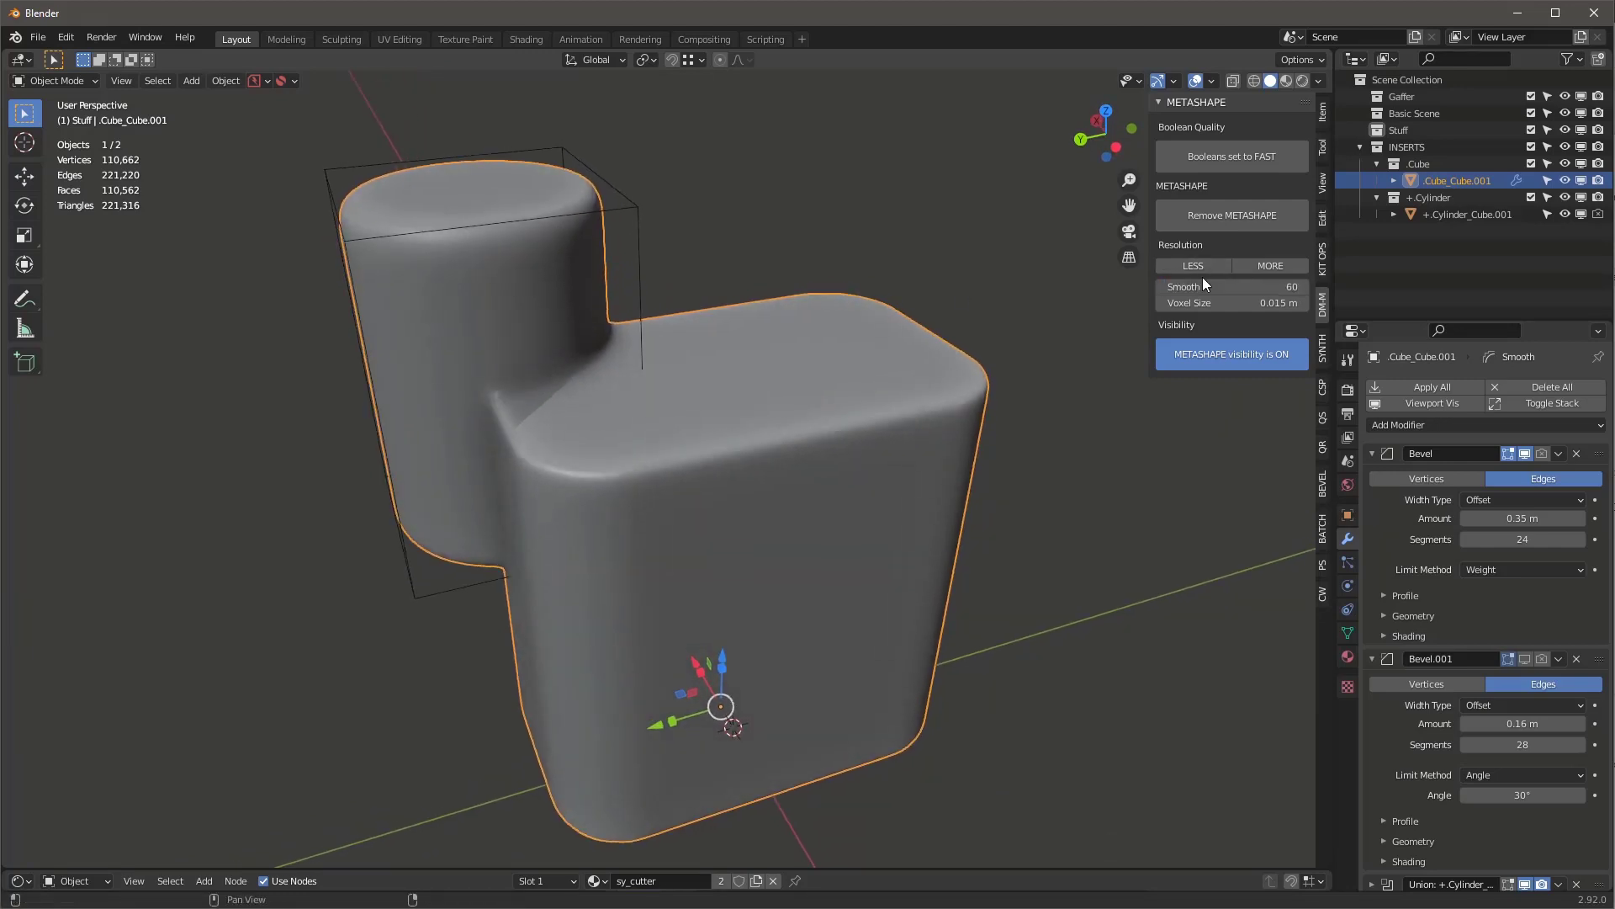
pyautogui.click(1203, 282)
pyautogui.write('20')
pyautogui.press('Return')
# Adjust the cube's Bevel.001 amount to 0.072 m, comparing the base mesh with MetaShape hidden
pyautogui.scroll(4, 614, 328)
pyautogui.scroll(-2, 562, 316)
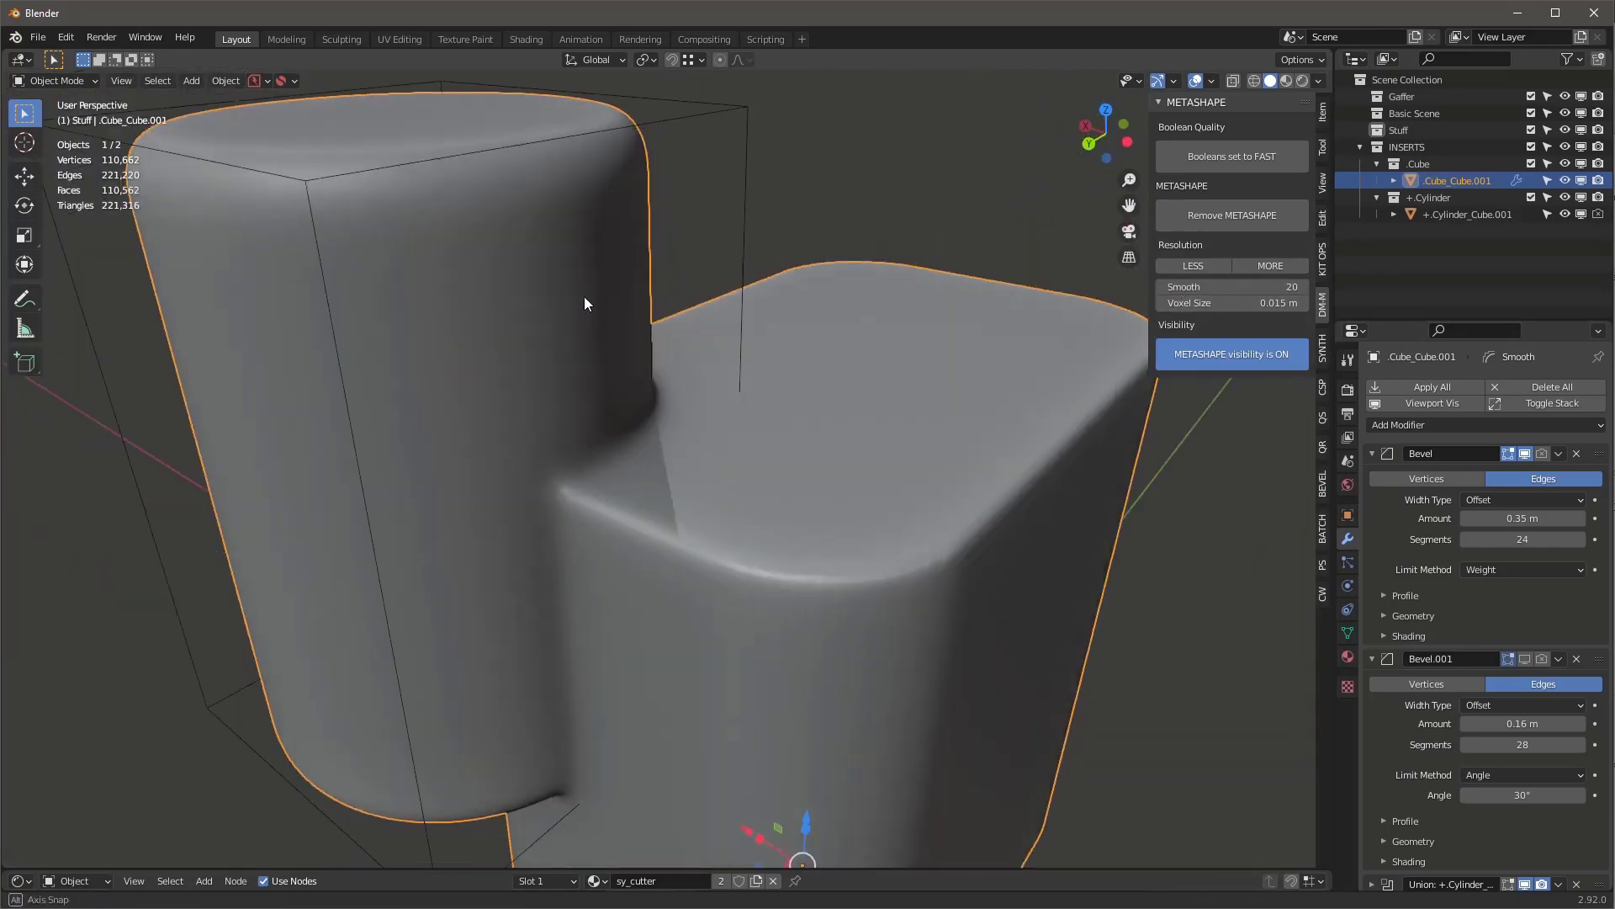
pyautogui.moveTo(583, 296); pyautogui.dragTo(814, 458, button='middle')
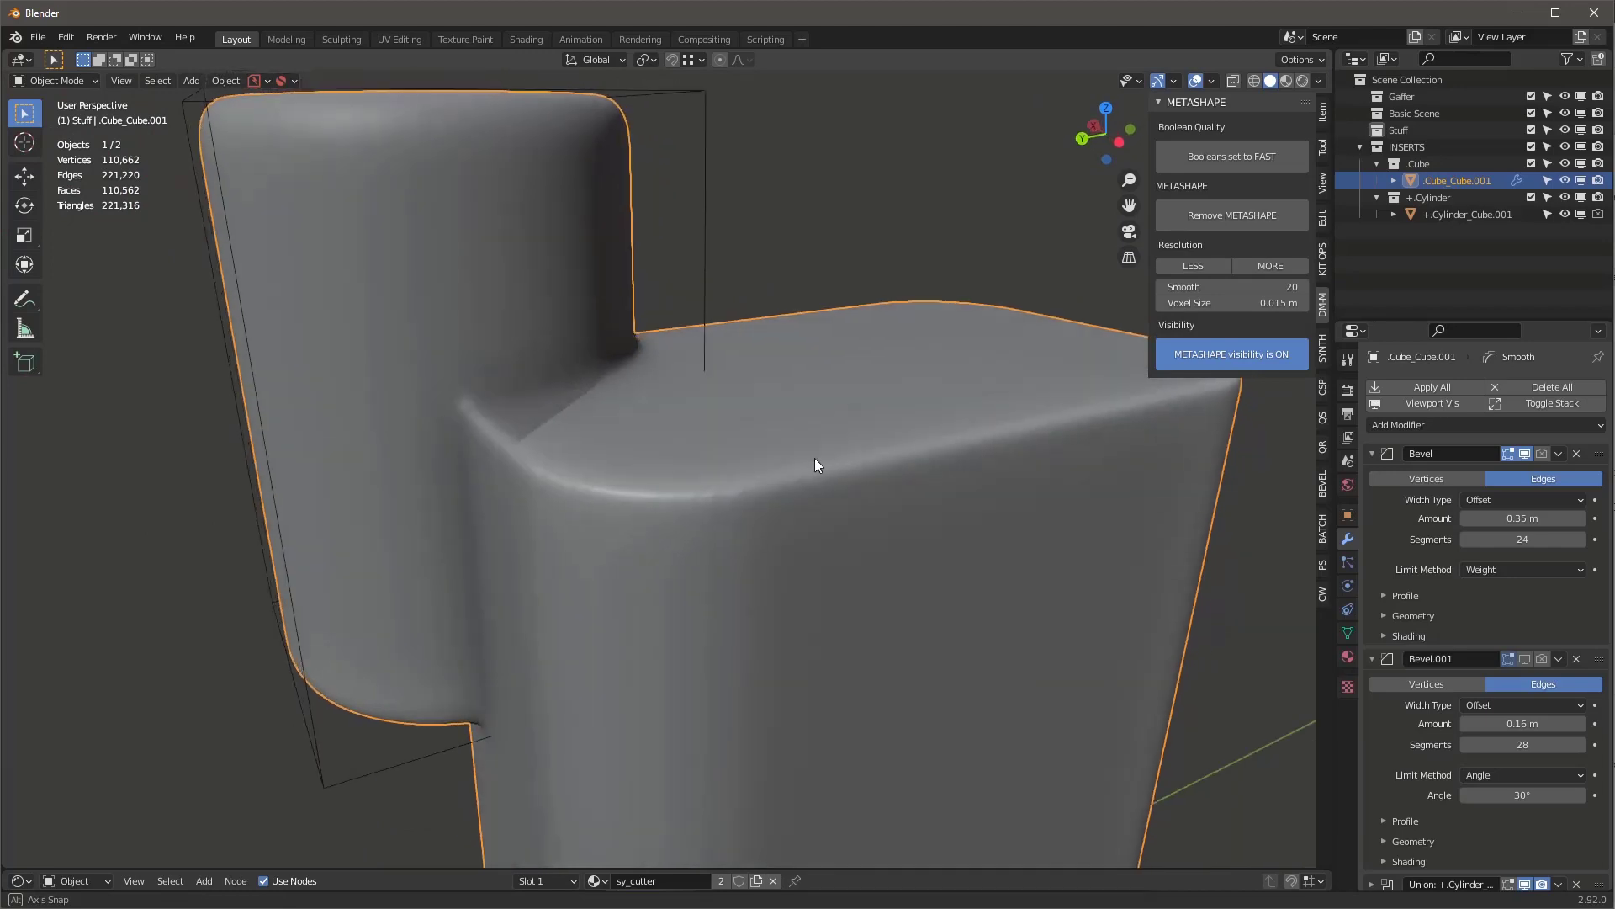
pyautogui.scroll(-2, 634, 485)
pyautogui.scroll(4, 665, 502)
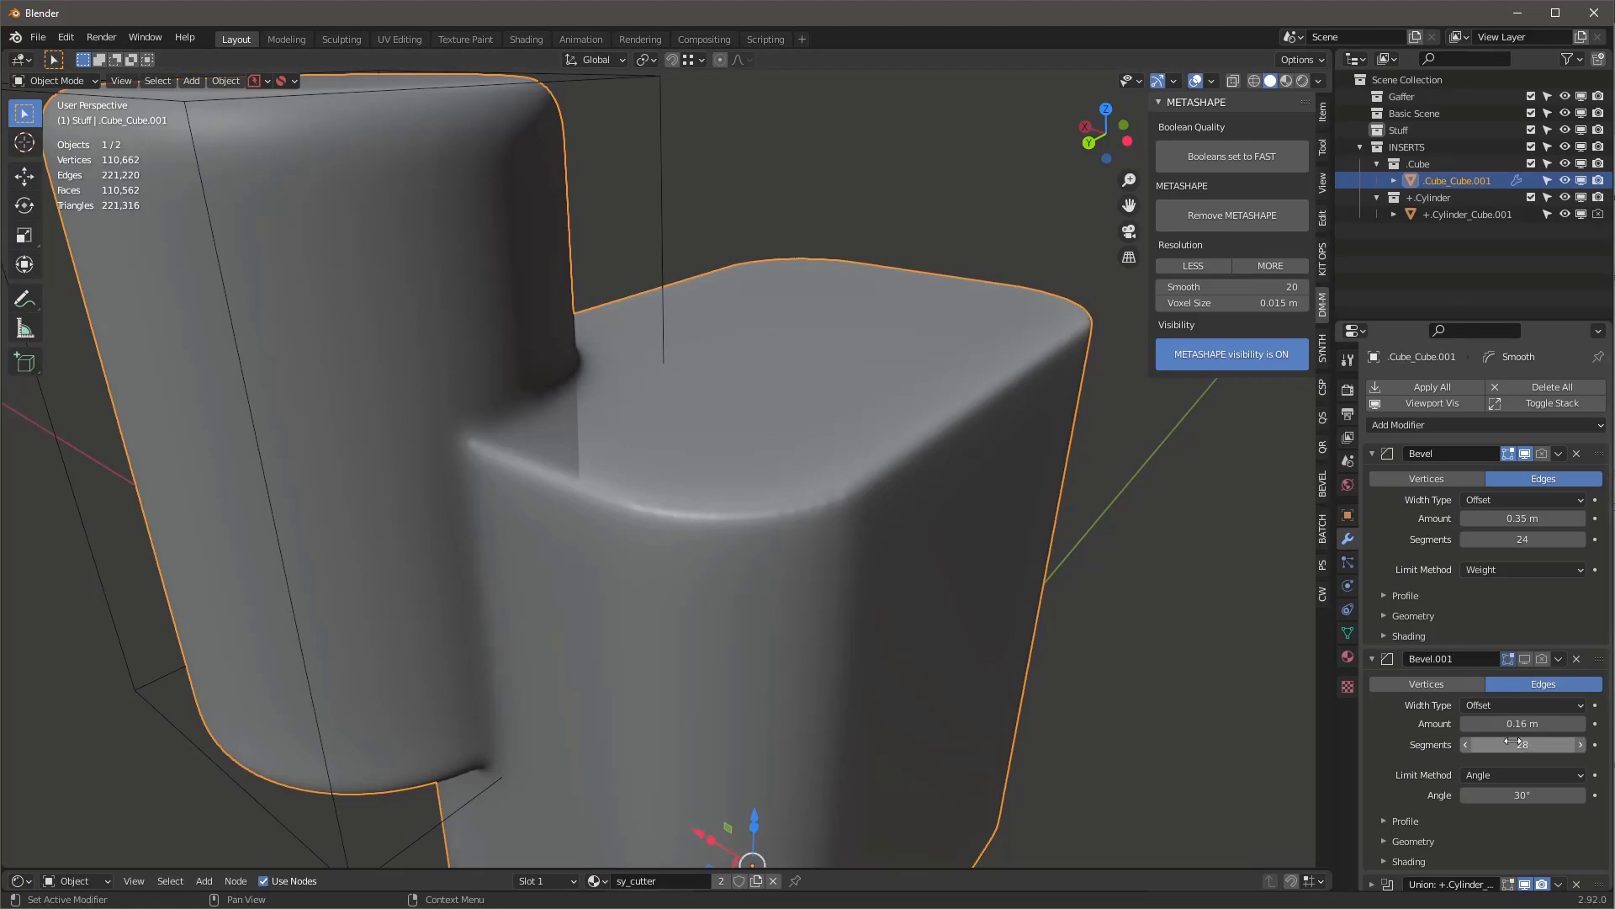
pyautogui.moveTo(1524, 723)
pyautogui.mouseDown()
pyautogui.moveTo(1507, 723)
pyautogui.moveTo(1524, 723)
pyautogui.mouseUp()
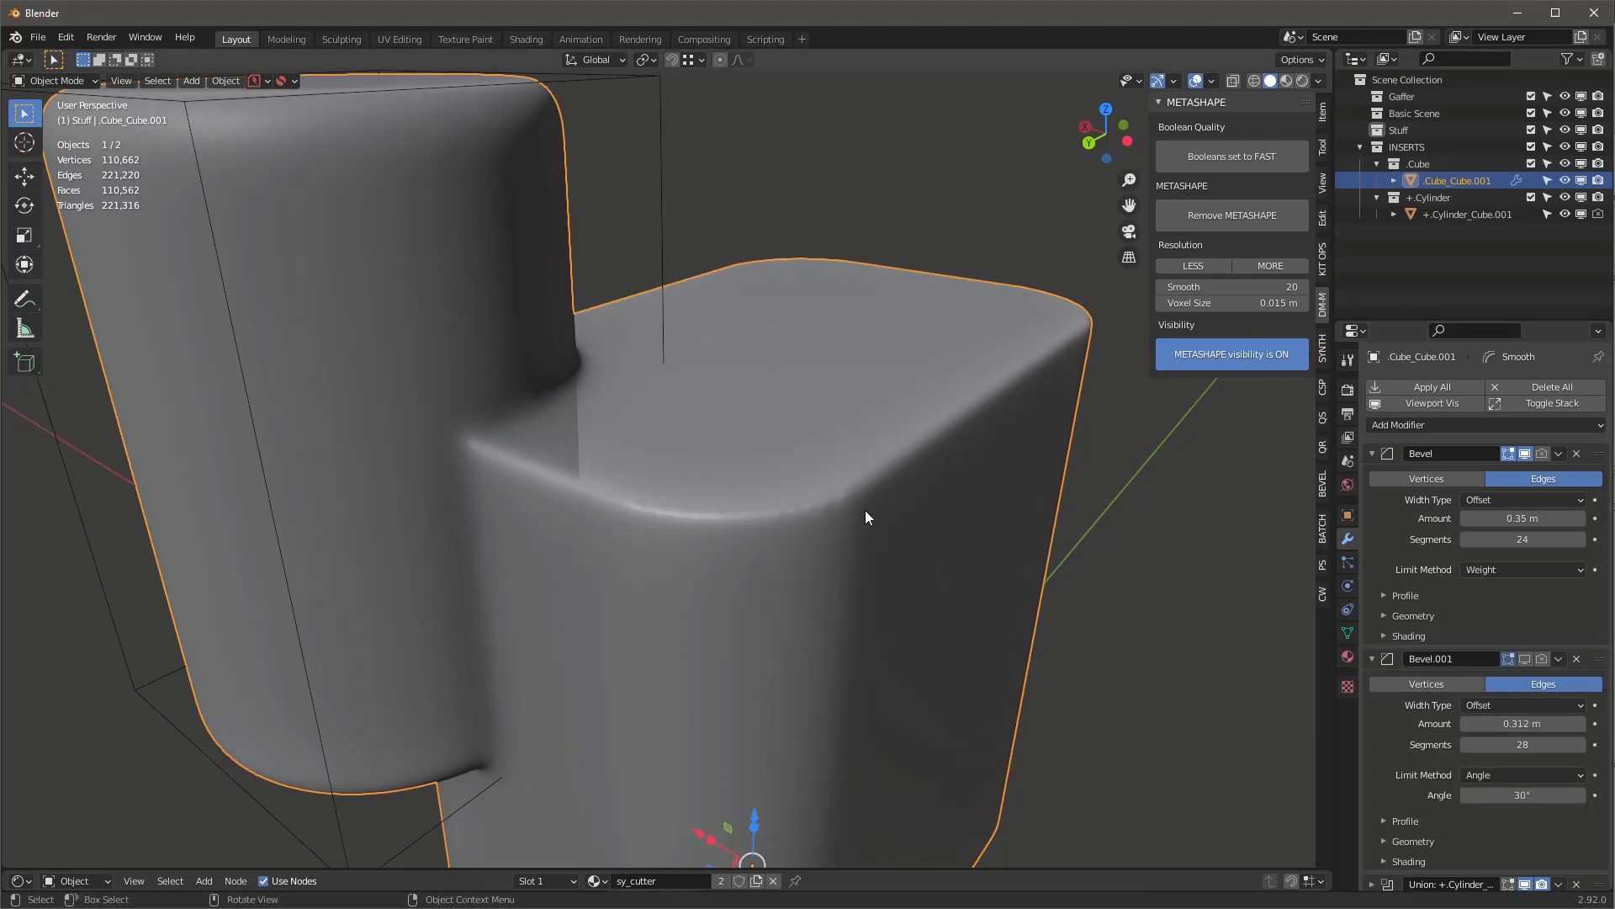
pyautogui.click(1231, 353)
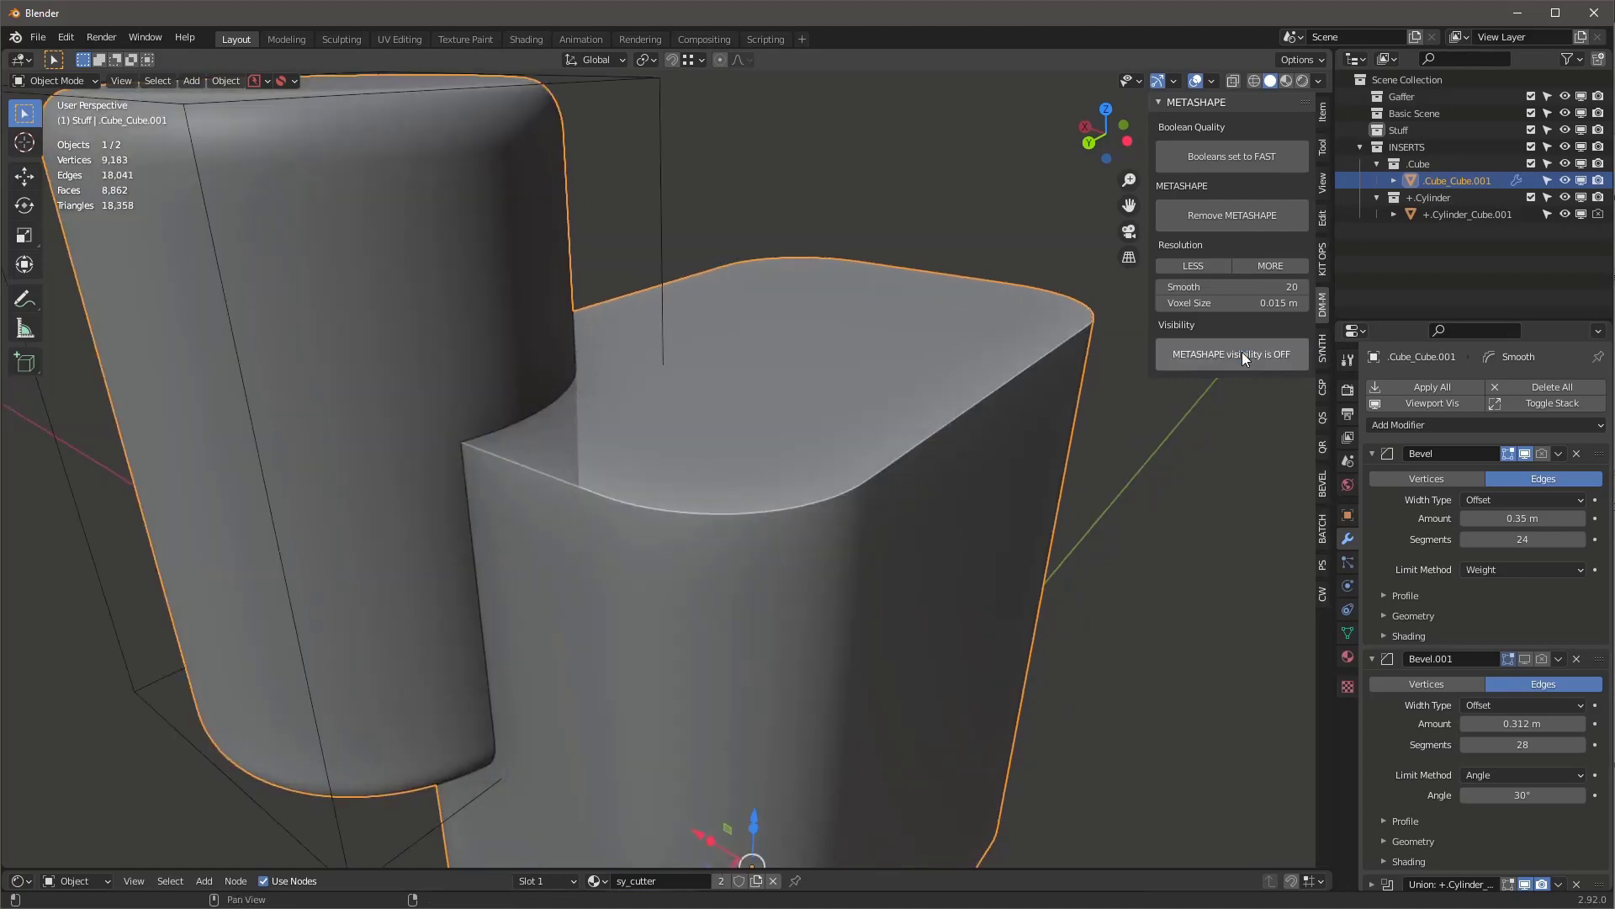
pyautogui.moveTo(1468, 723)
pyautogui.mouseDown()
pyautogui.moveTo(1514, 723)
pyautogui.moveTo(1470, 723)
pyautogui.mouseUp()
pyautogui.click(1525, 658)
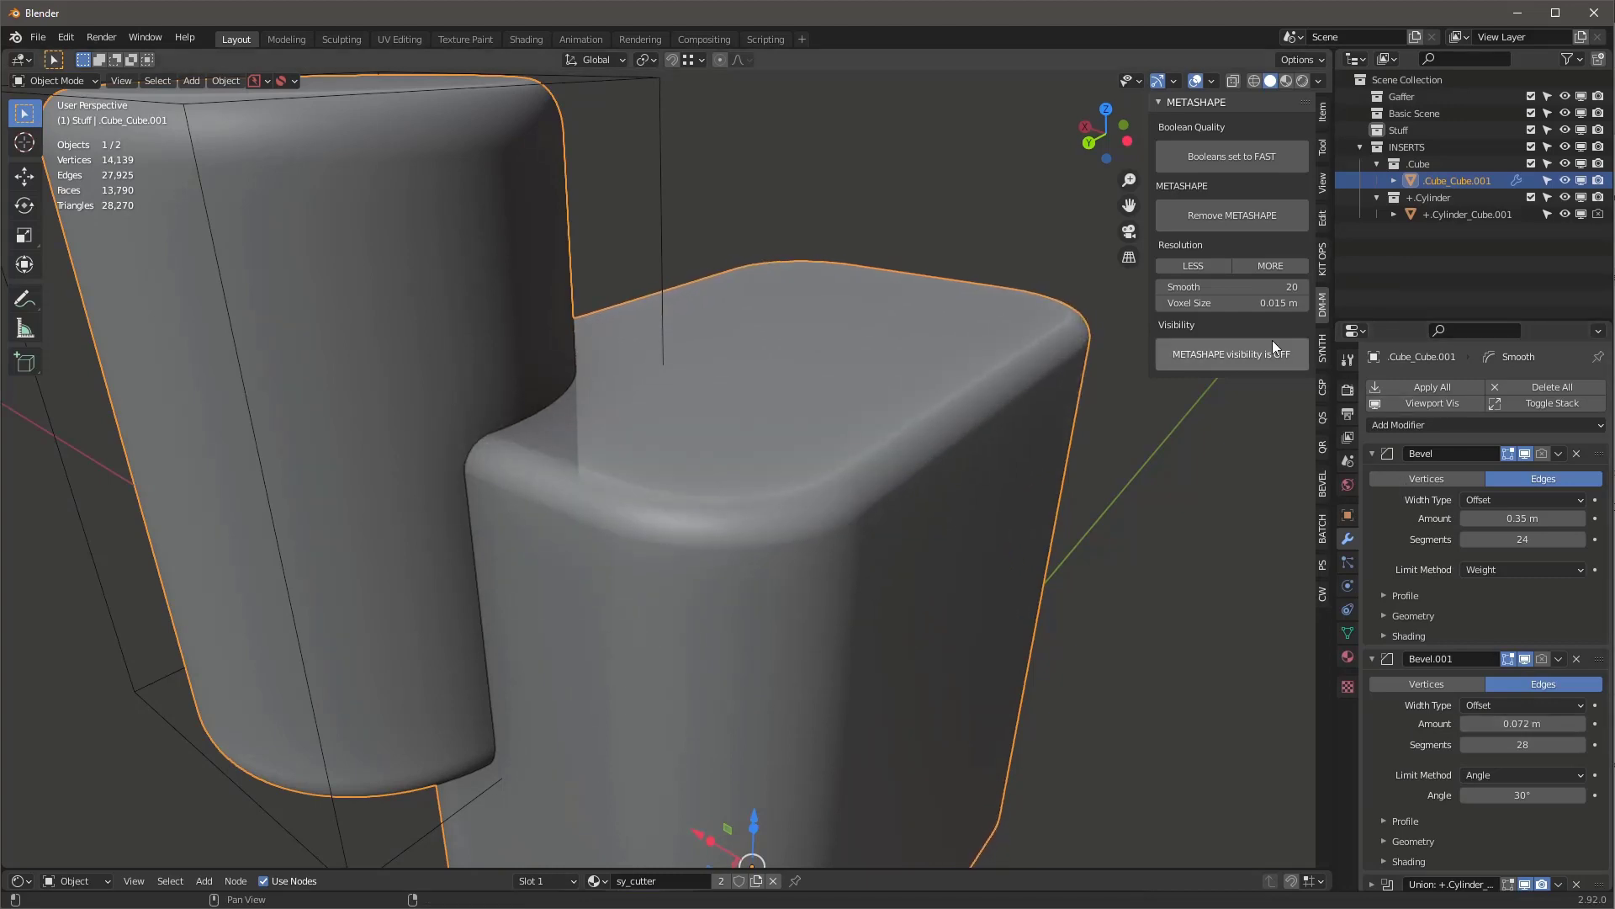
pyautogui.click(1232, 353)
# Lower the MetaShape Smooth to 5 for a crisper remesh
pyautogui.scroll(-2, 718, 384)
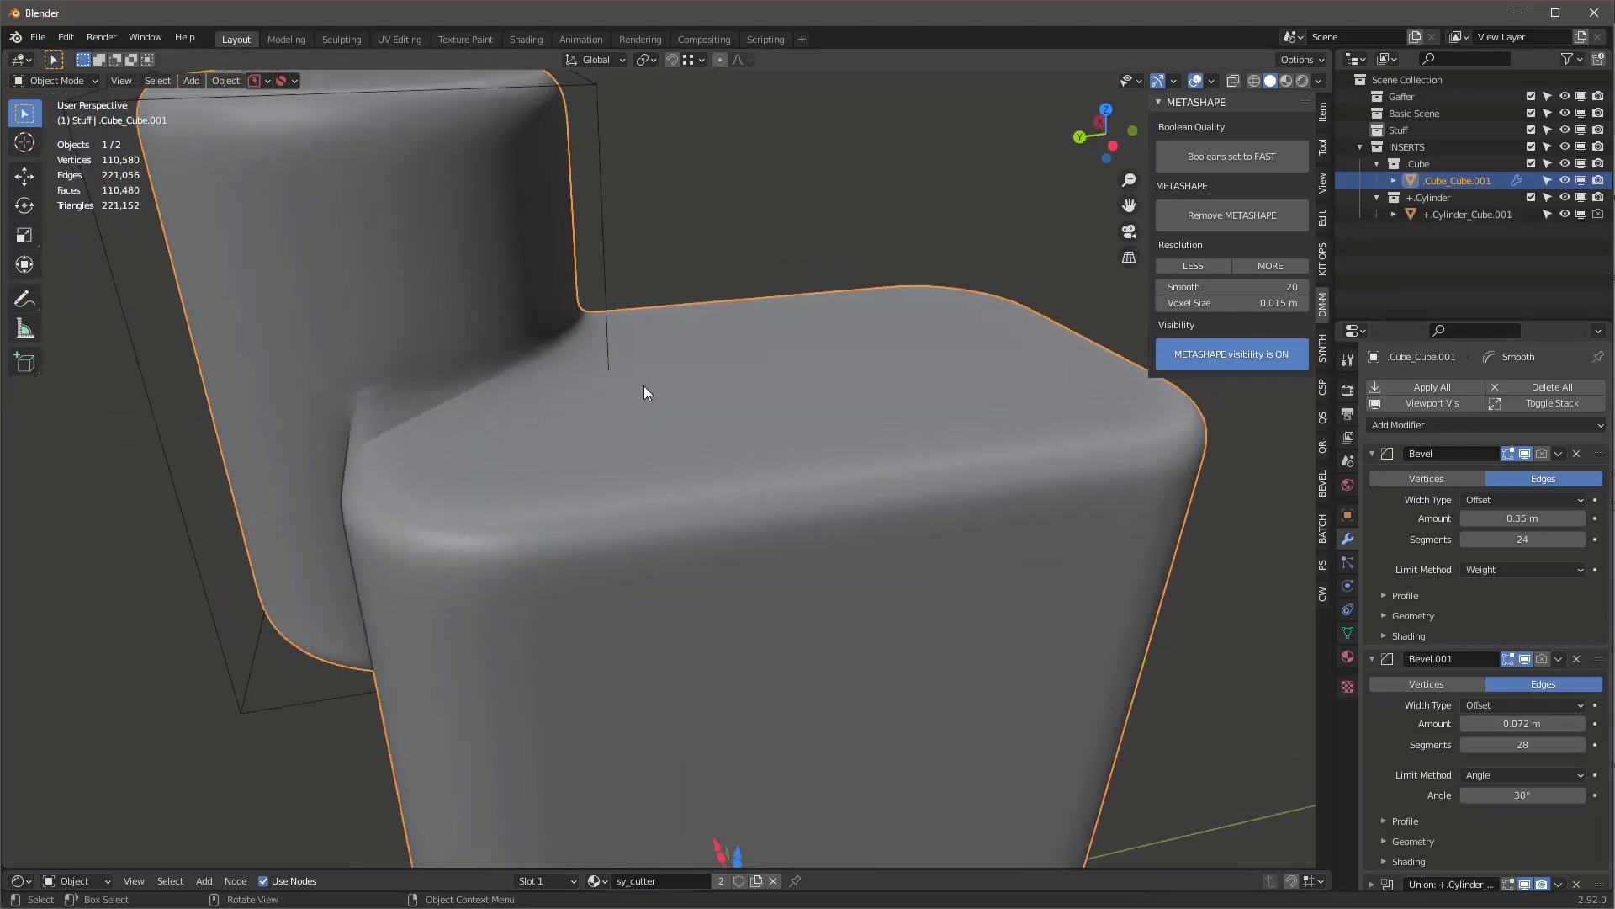
pyautogui.moveTo(522, 508); pyautogui.dragTo(605, 483, button='middle')
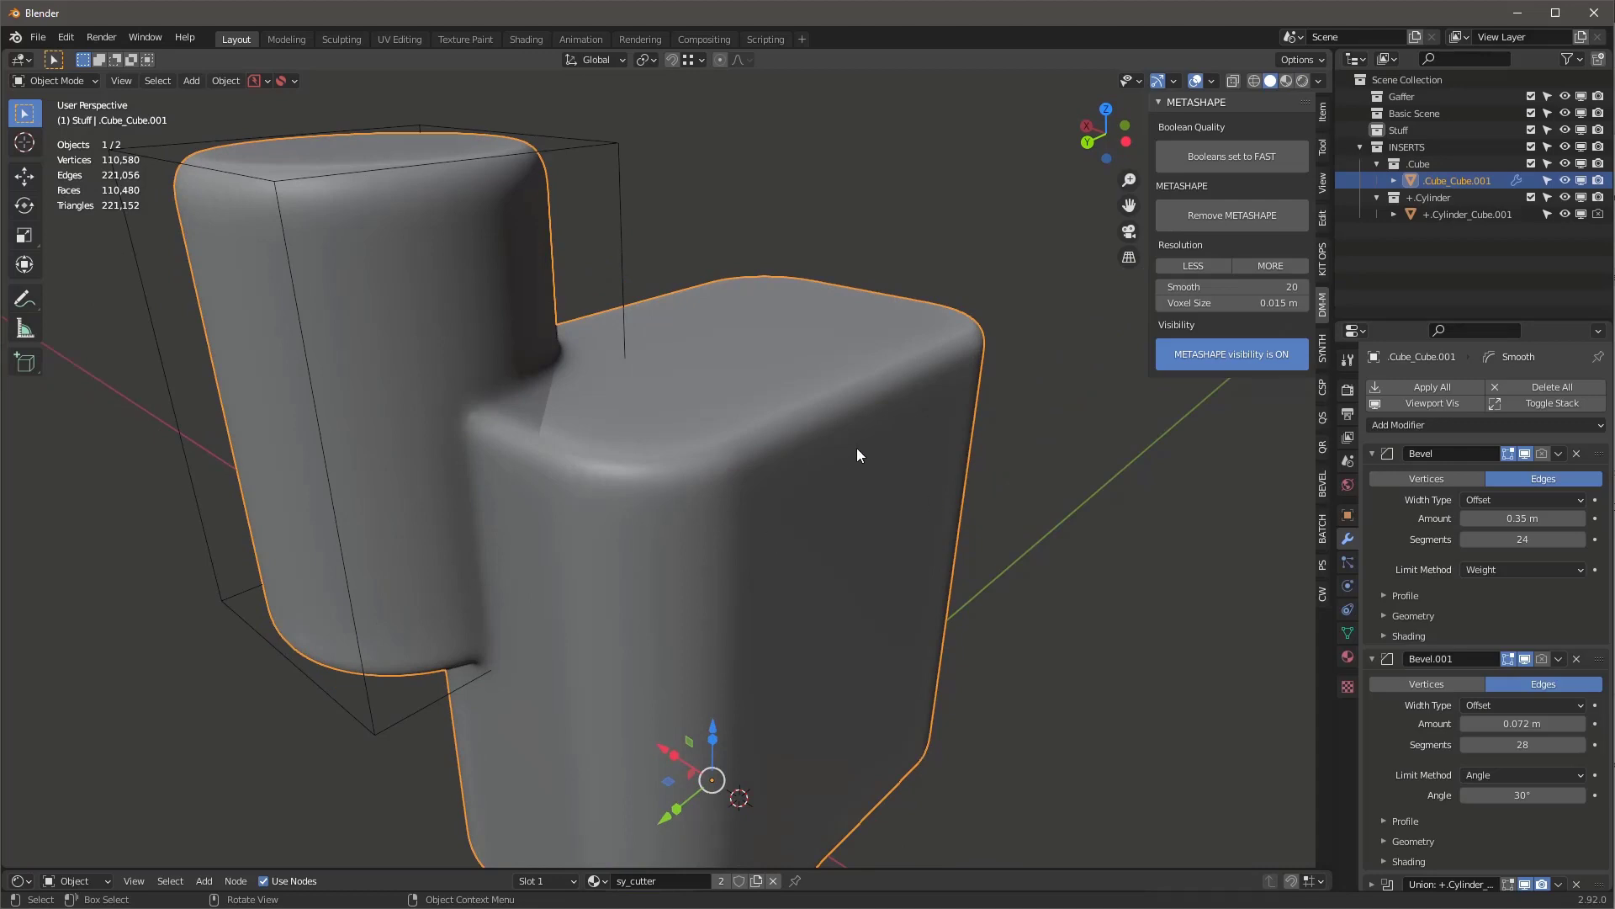
pyautogui.scroll(-2, 684, 453)
pyautogui.scroll(2, 716, 458)
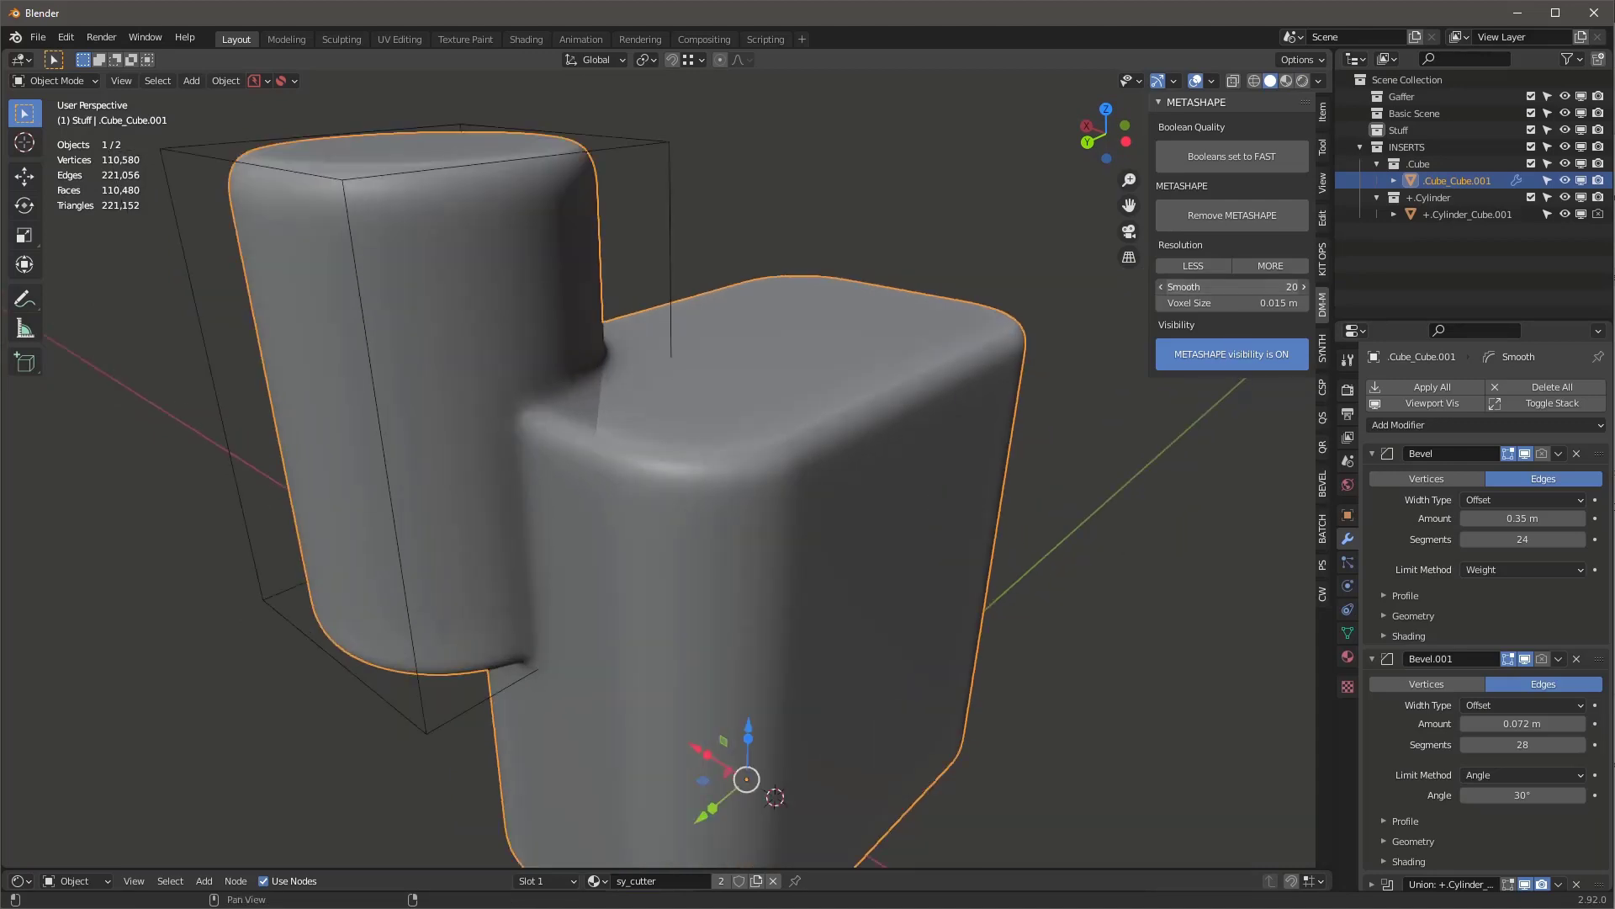
pyautogui.click(1232, 286)
pyautogui.write('5')
pyautogui.press('Return')
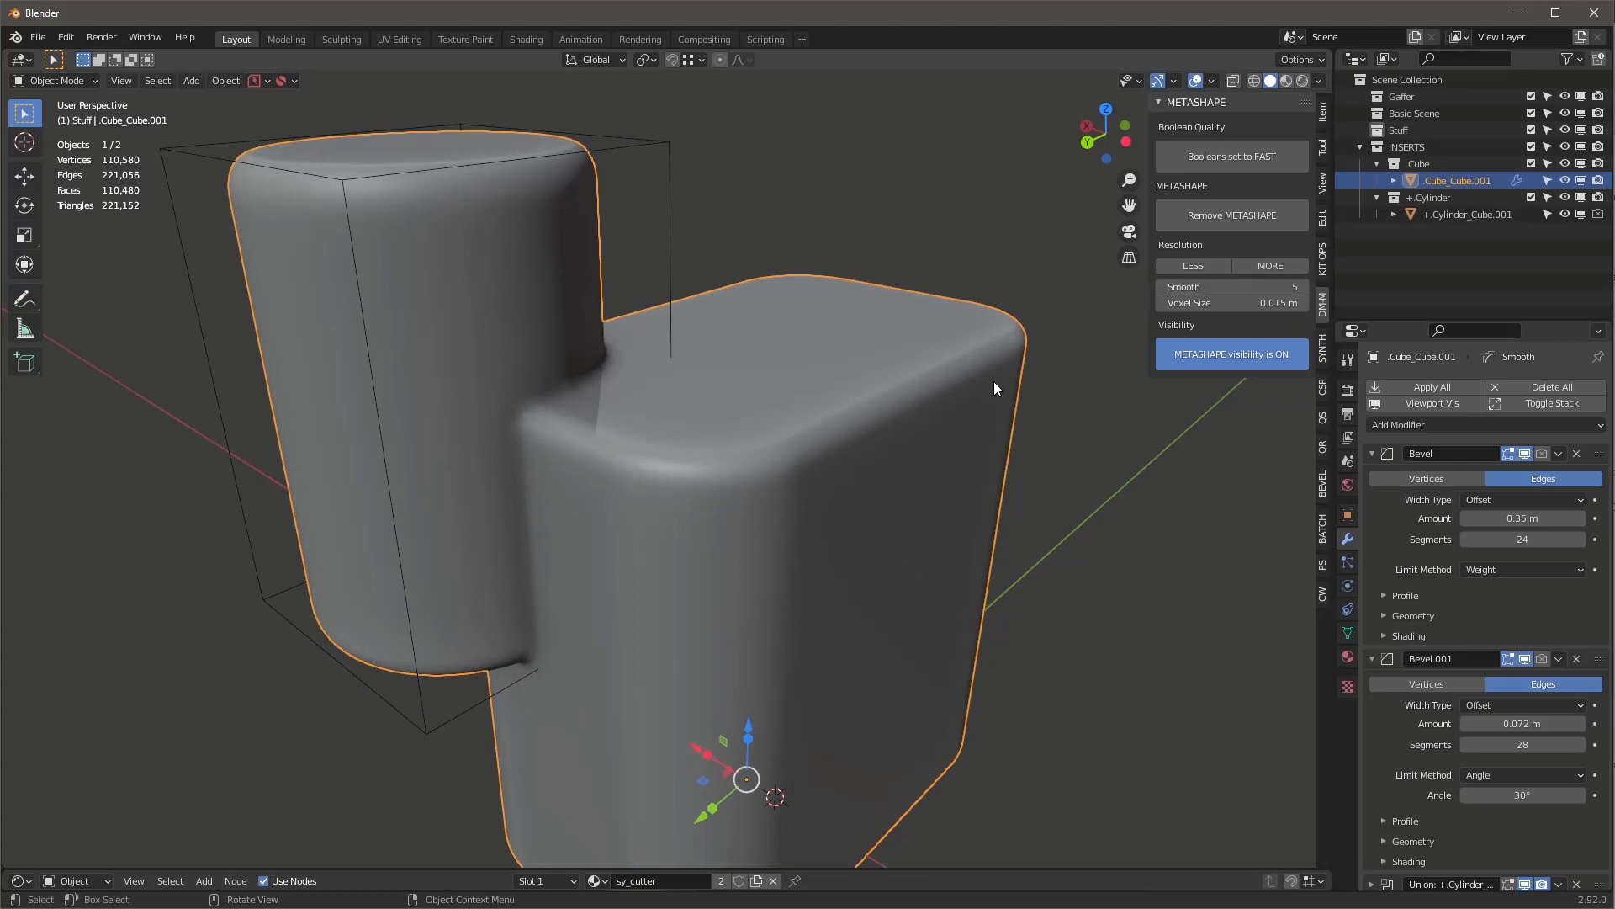
pyautogui.moveTo(993, 381); pyautogui.dragTo(690, 500, button='middle')
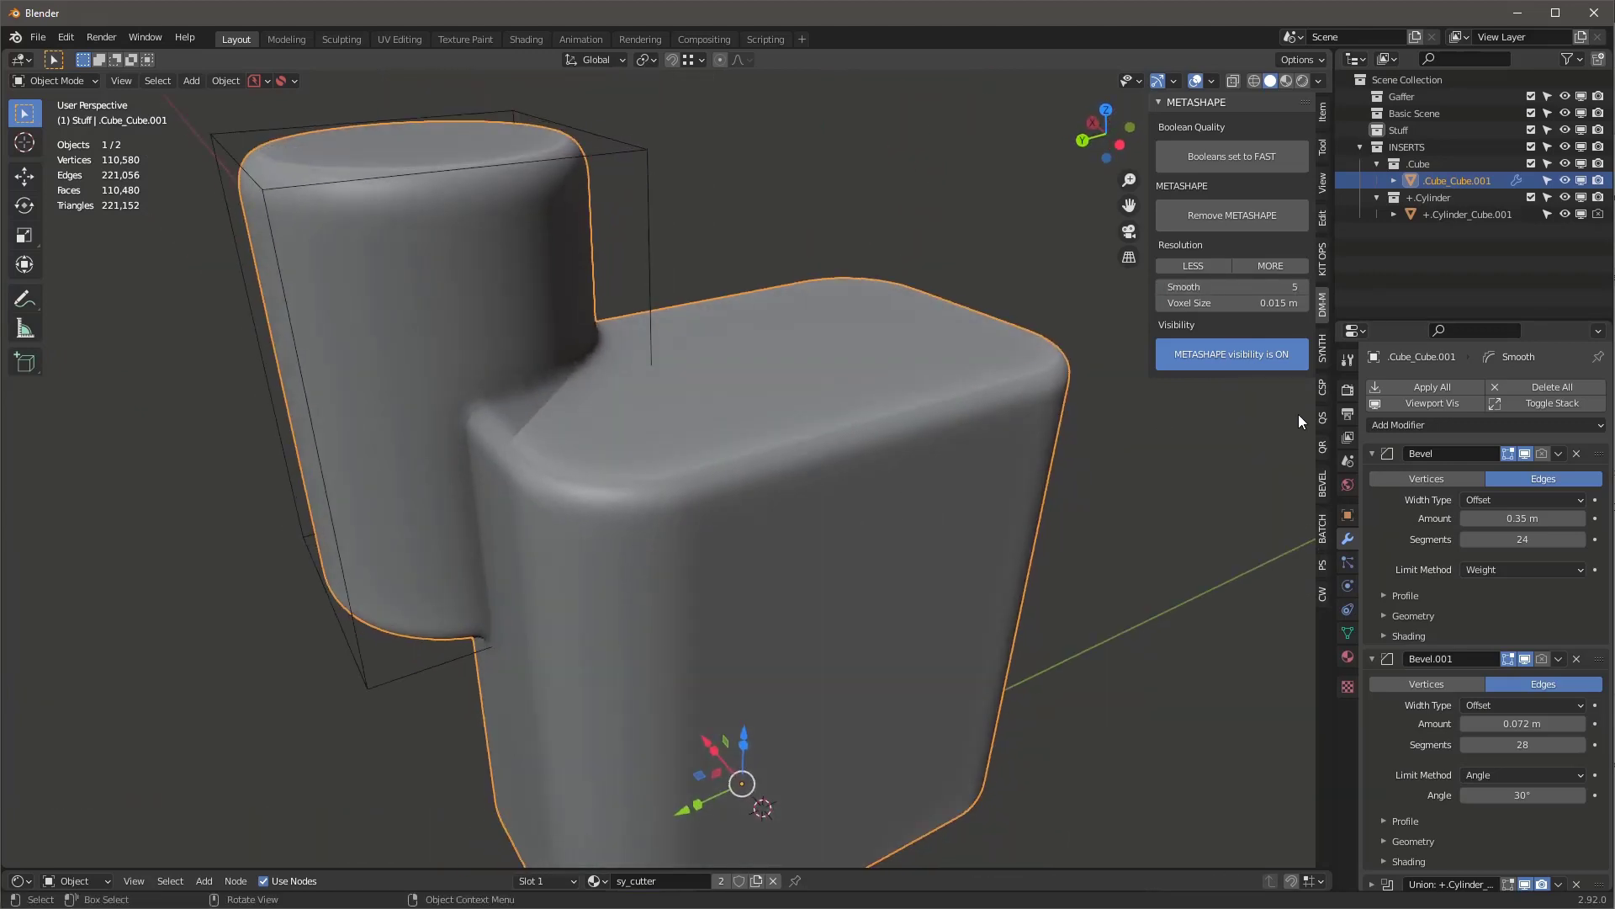
# Convert the cube to a plain mesh via KIT OPS and delete the cylinder cutter
pyautogui.click(1323, 259)
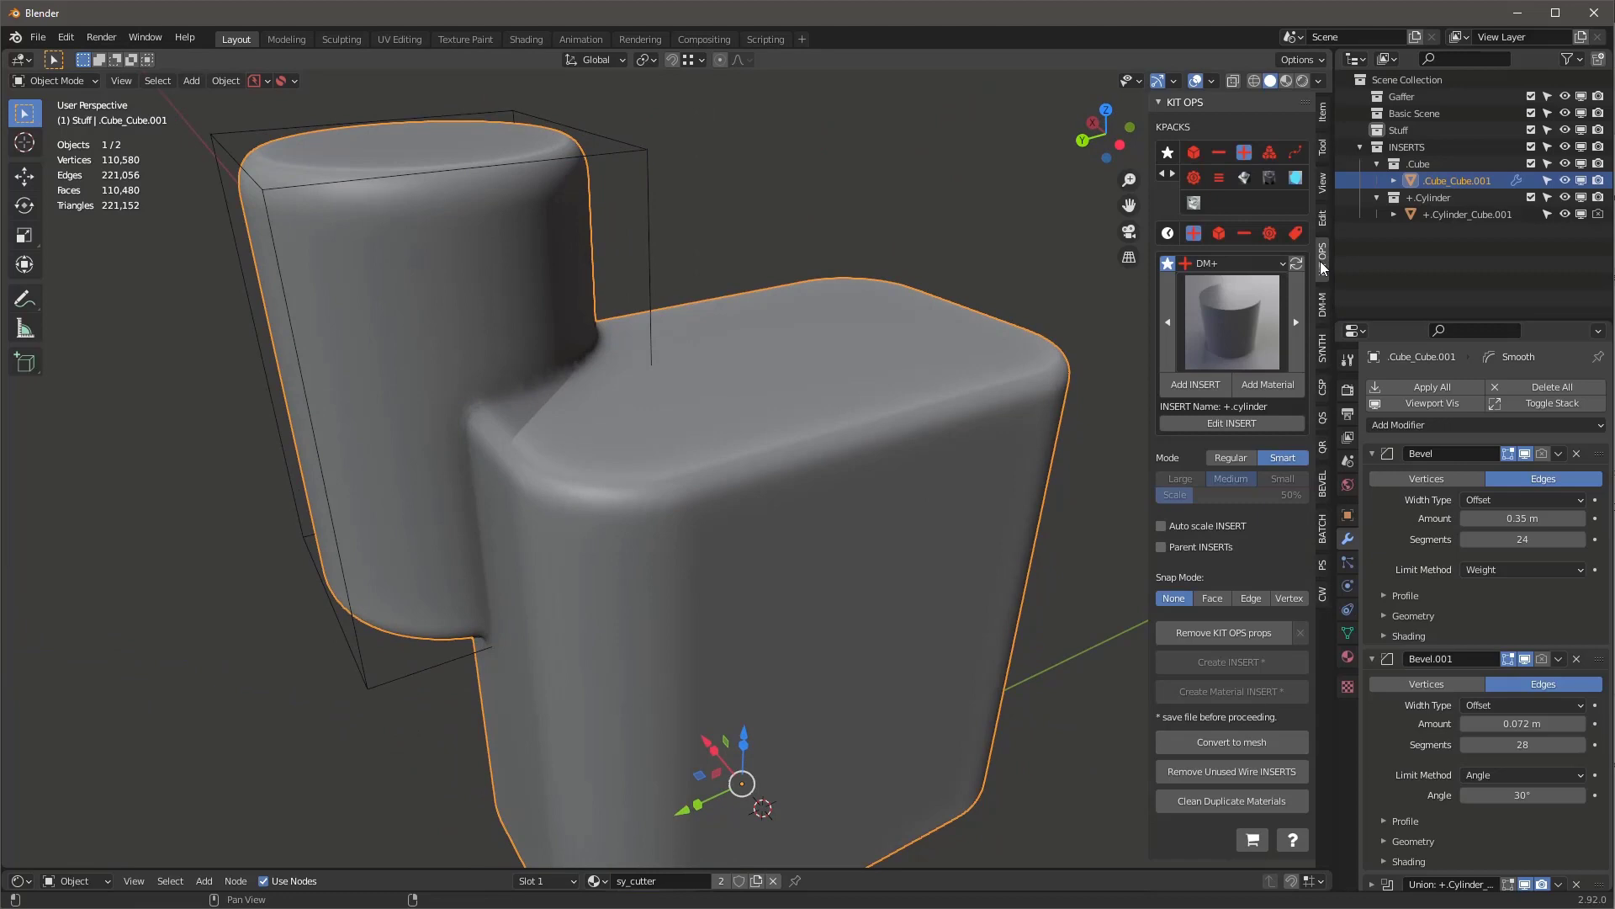
pyautogui.click(1232, 743)
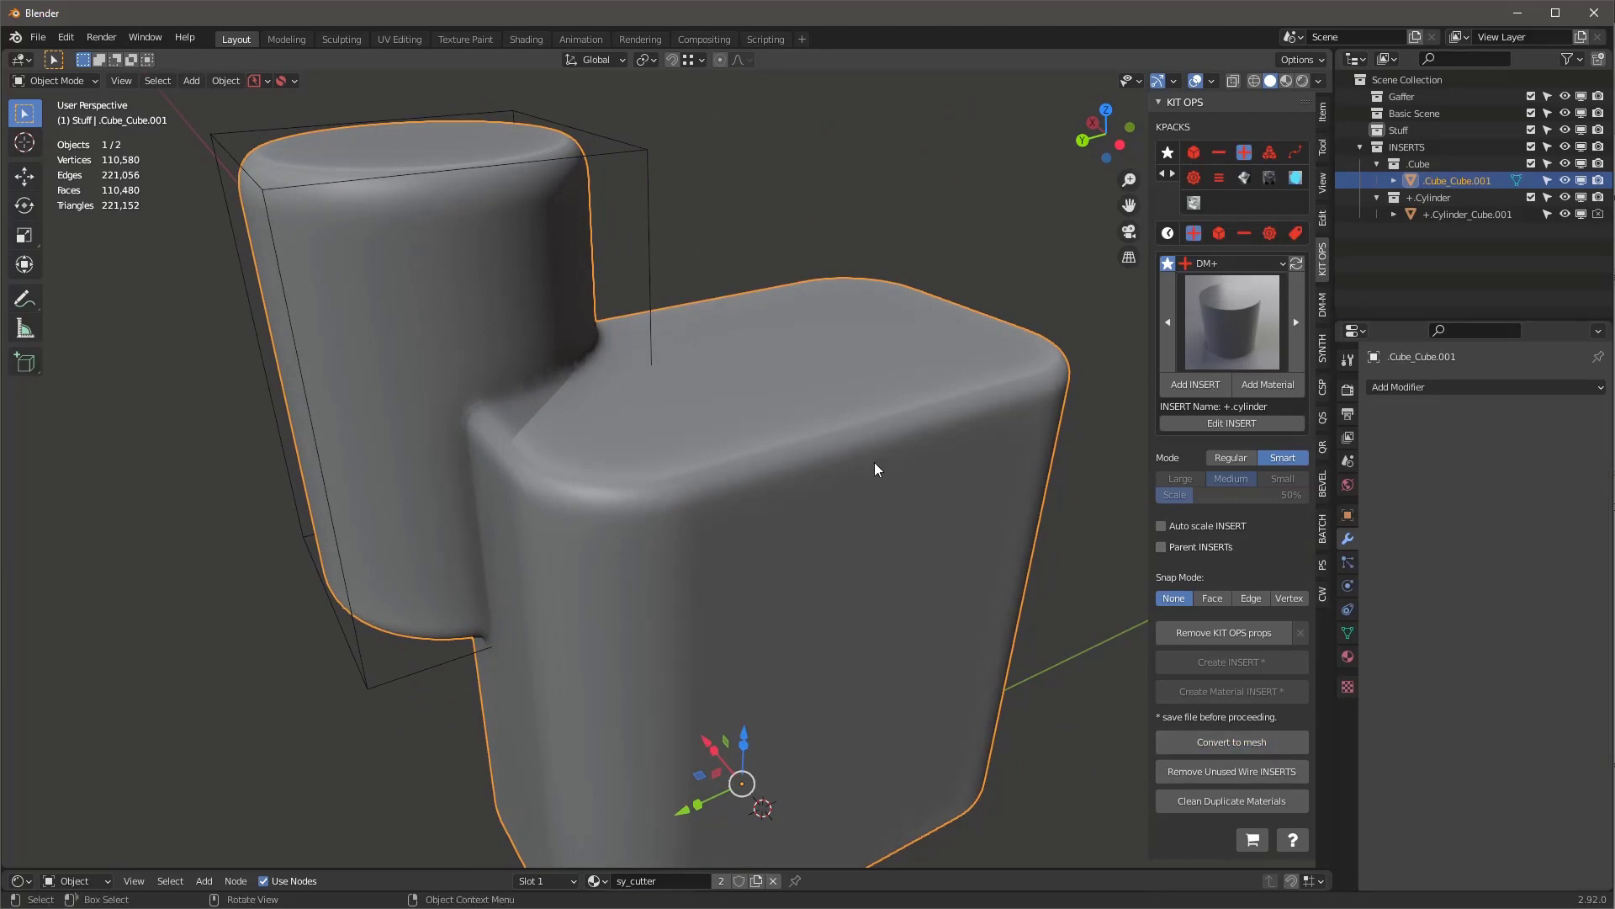
pyautogui.click(623, 153)
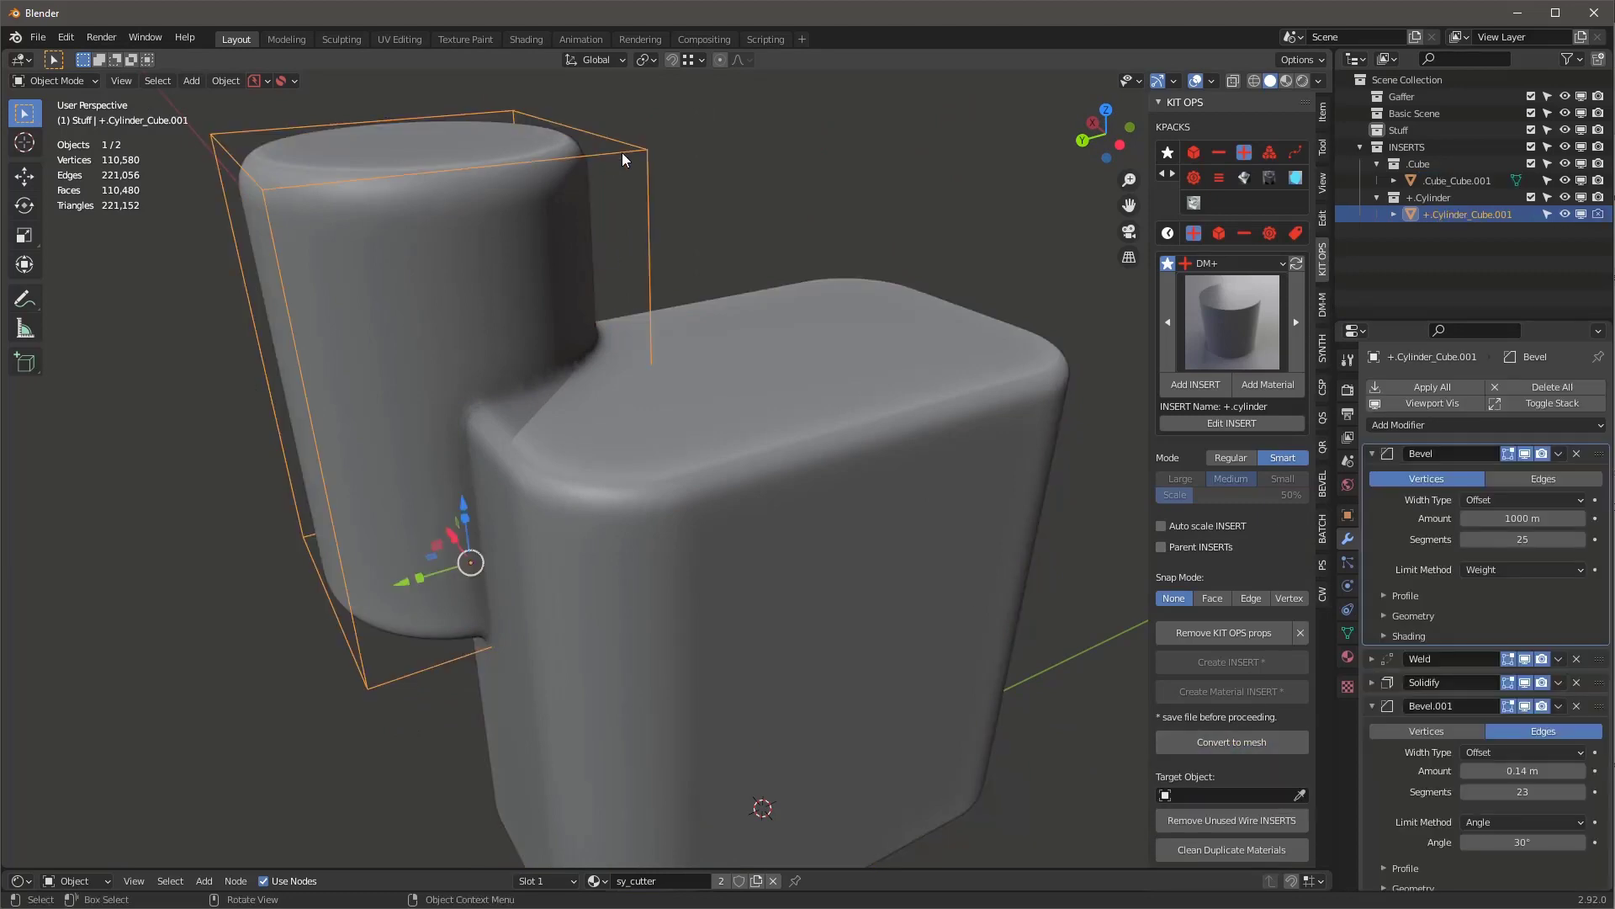
pyautogui.press('x')
pyautogui.click(623, 153)
pyautogui.click(831, 515)
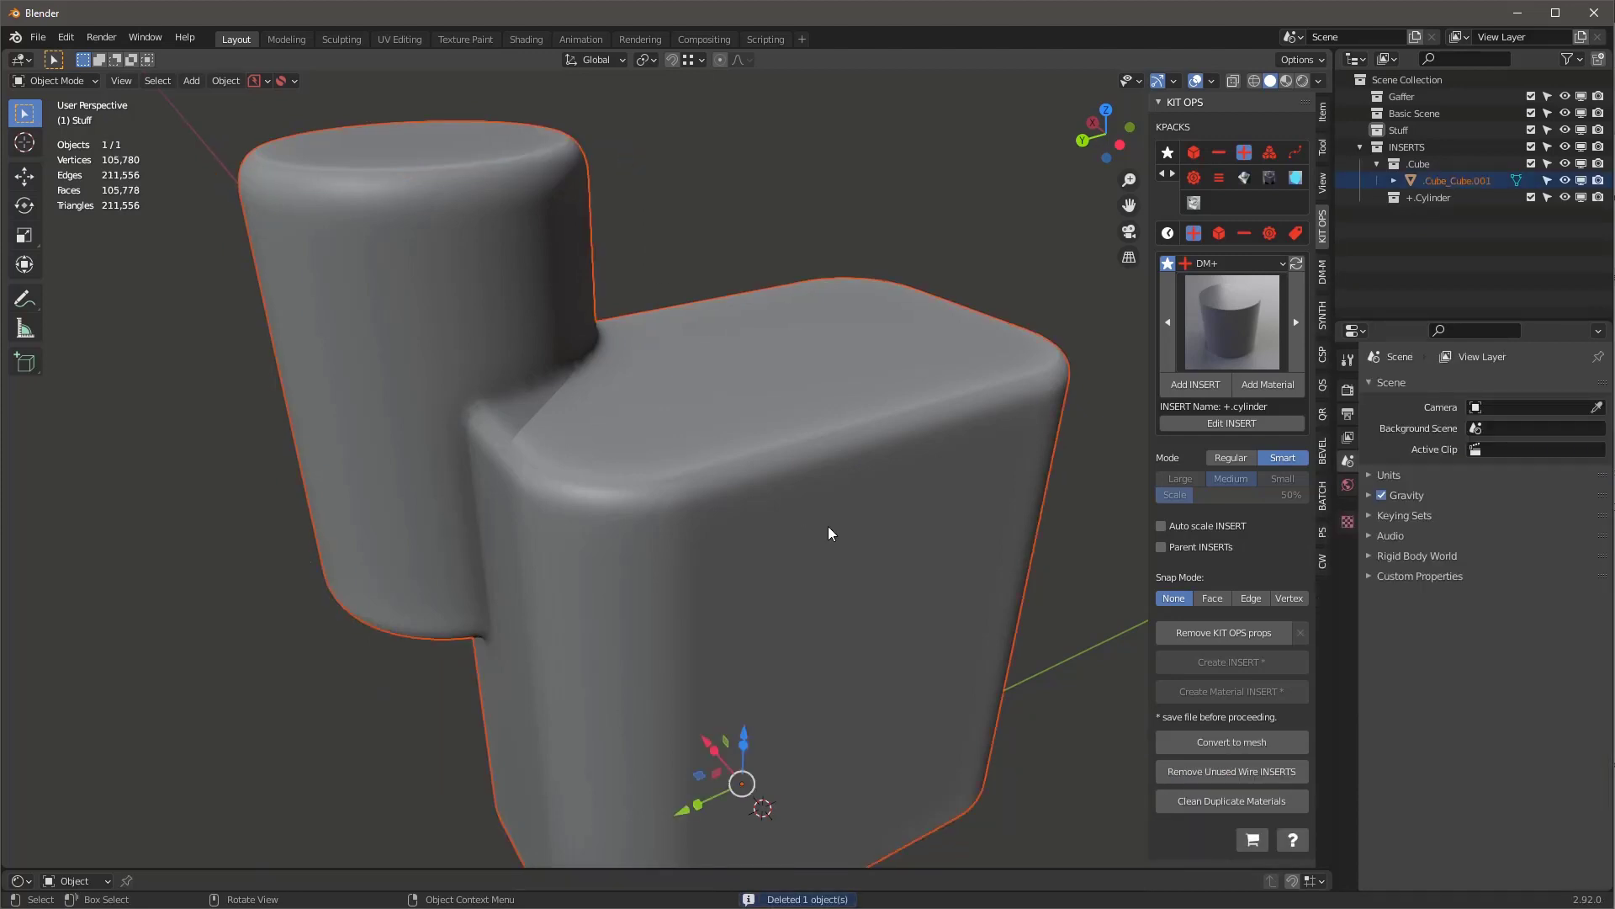
# Toggle the wireframe overlay on and off, then reselect the cube
pyautogui.press('q')
pyautogui.click(843, 448)
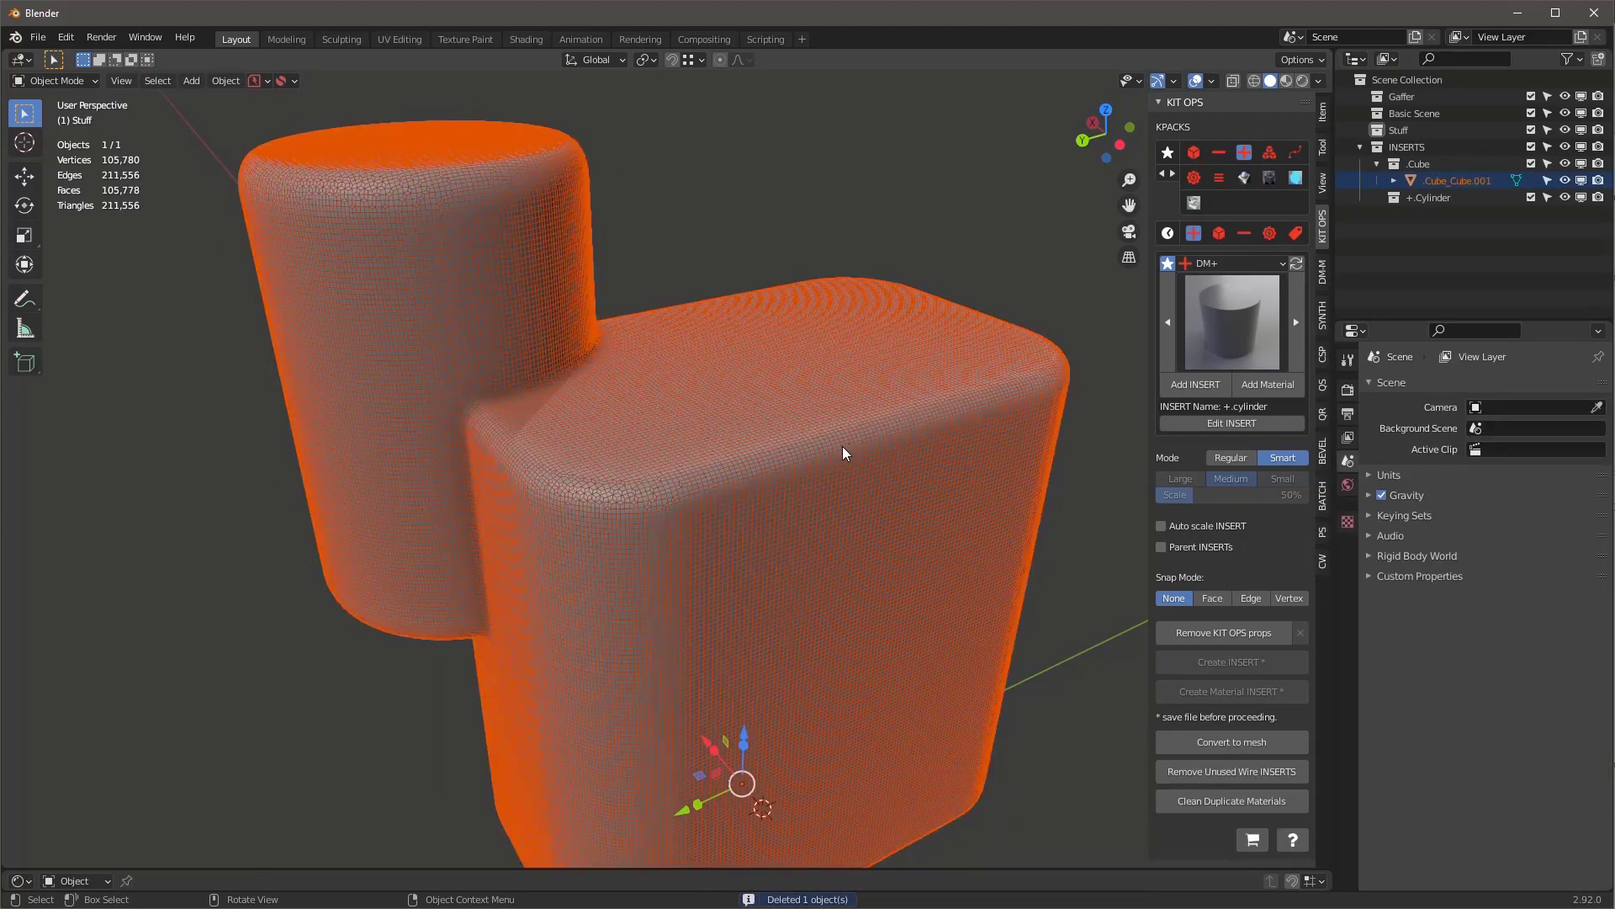
pyautogui.press('q')
pyautogui.click(843, 449)
pyautogui.scroll(-2, 796, 517)
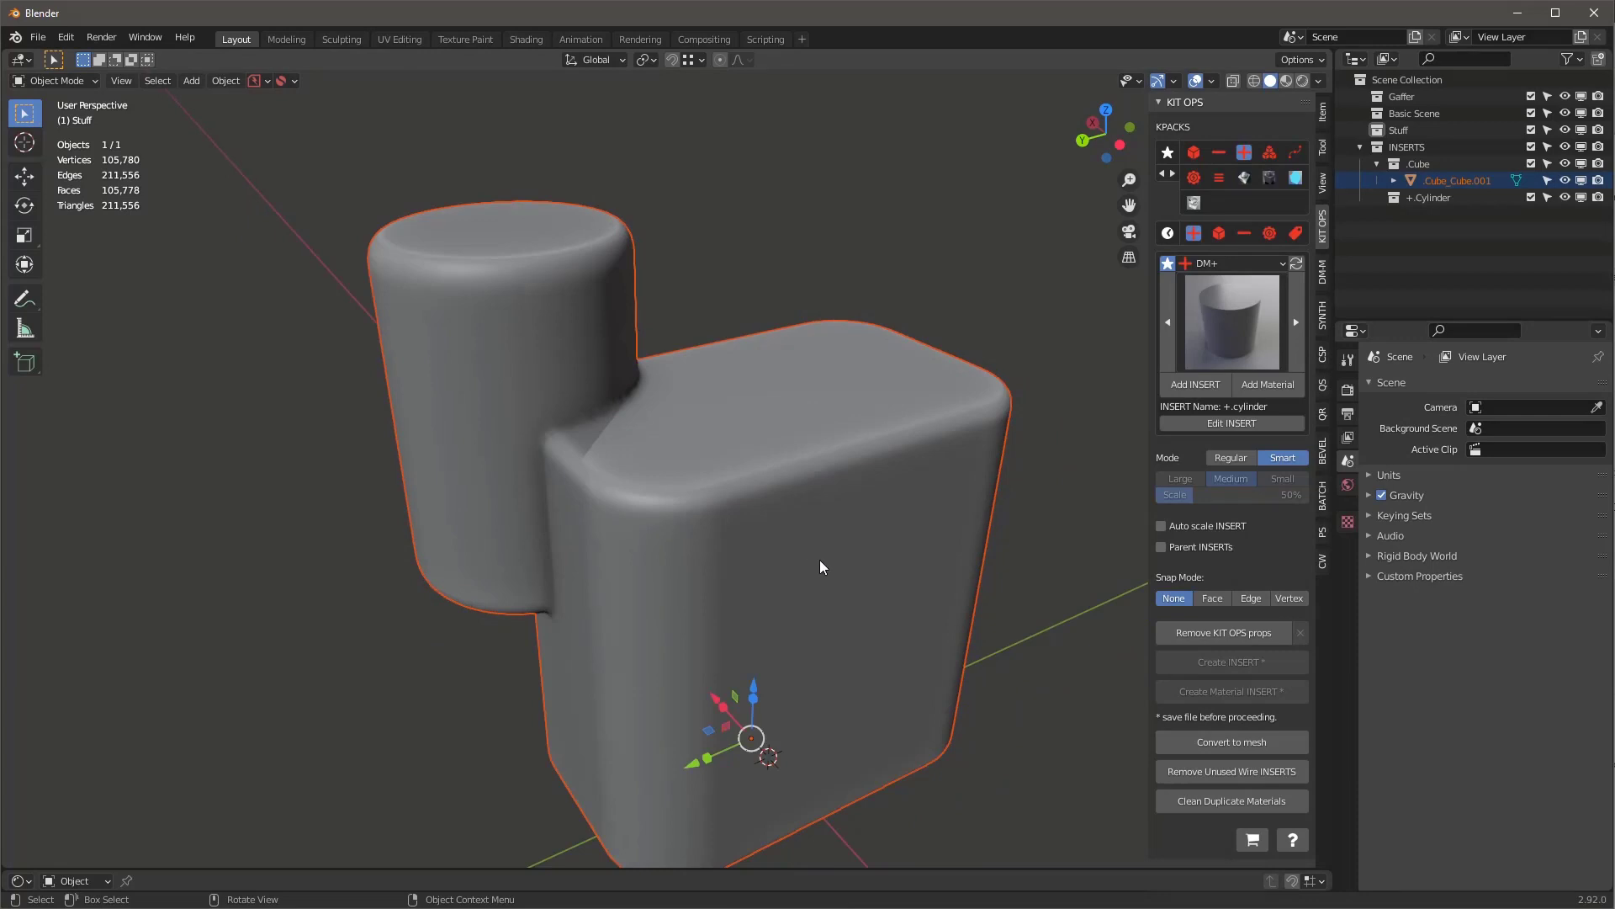
pyautogui.click(876, 517)
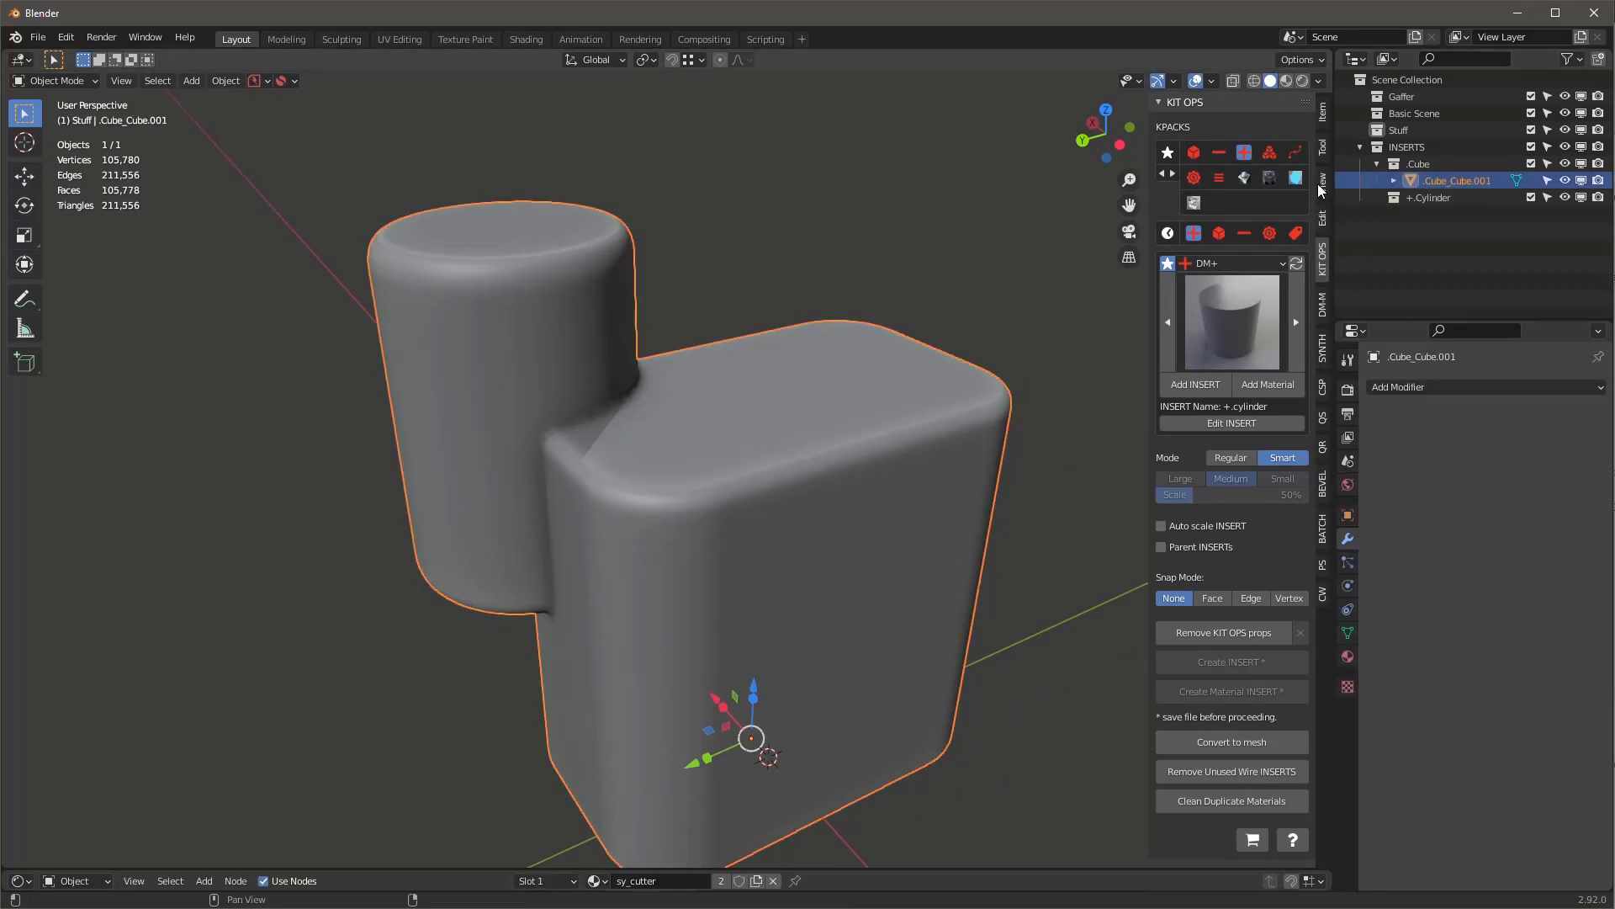
# Add a MetaShape remesh to the cube and raise its resolution to 0.015 m voxels
pyautogui.click(1321, 305)
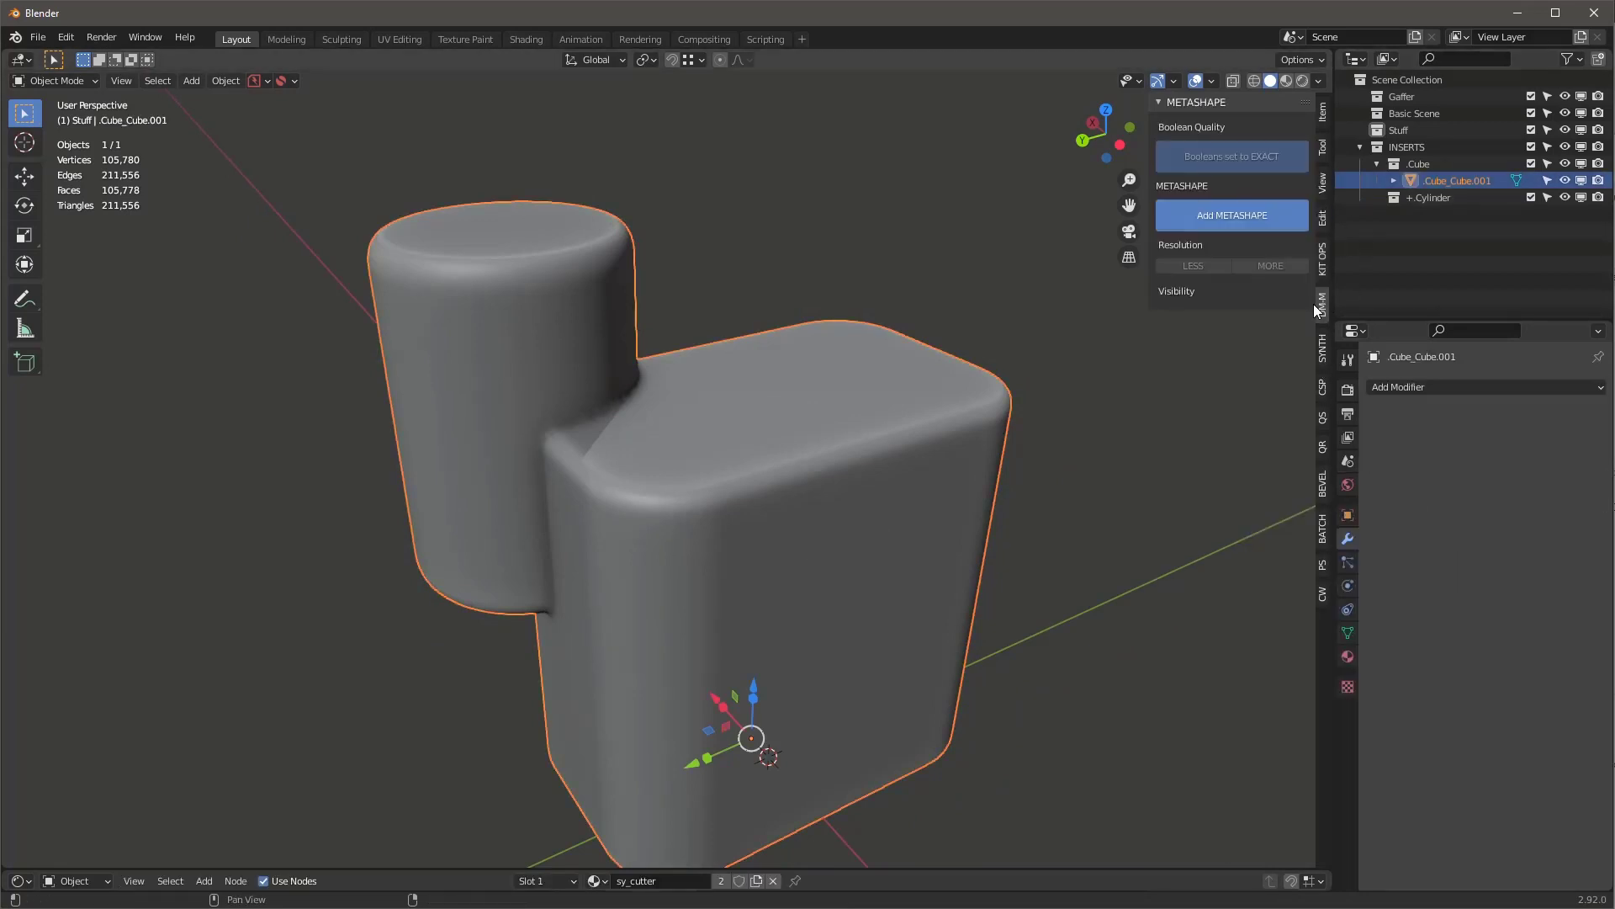
pyautogui.click(1230, 212)
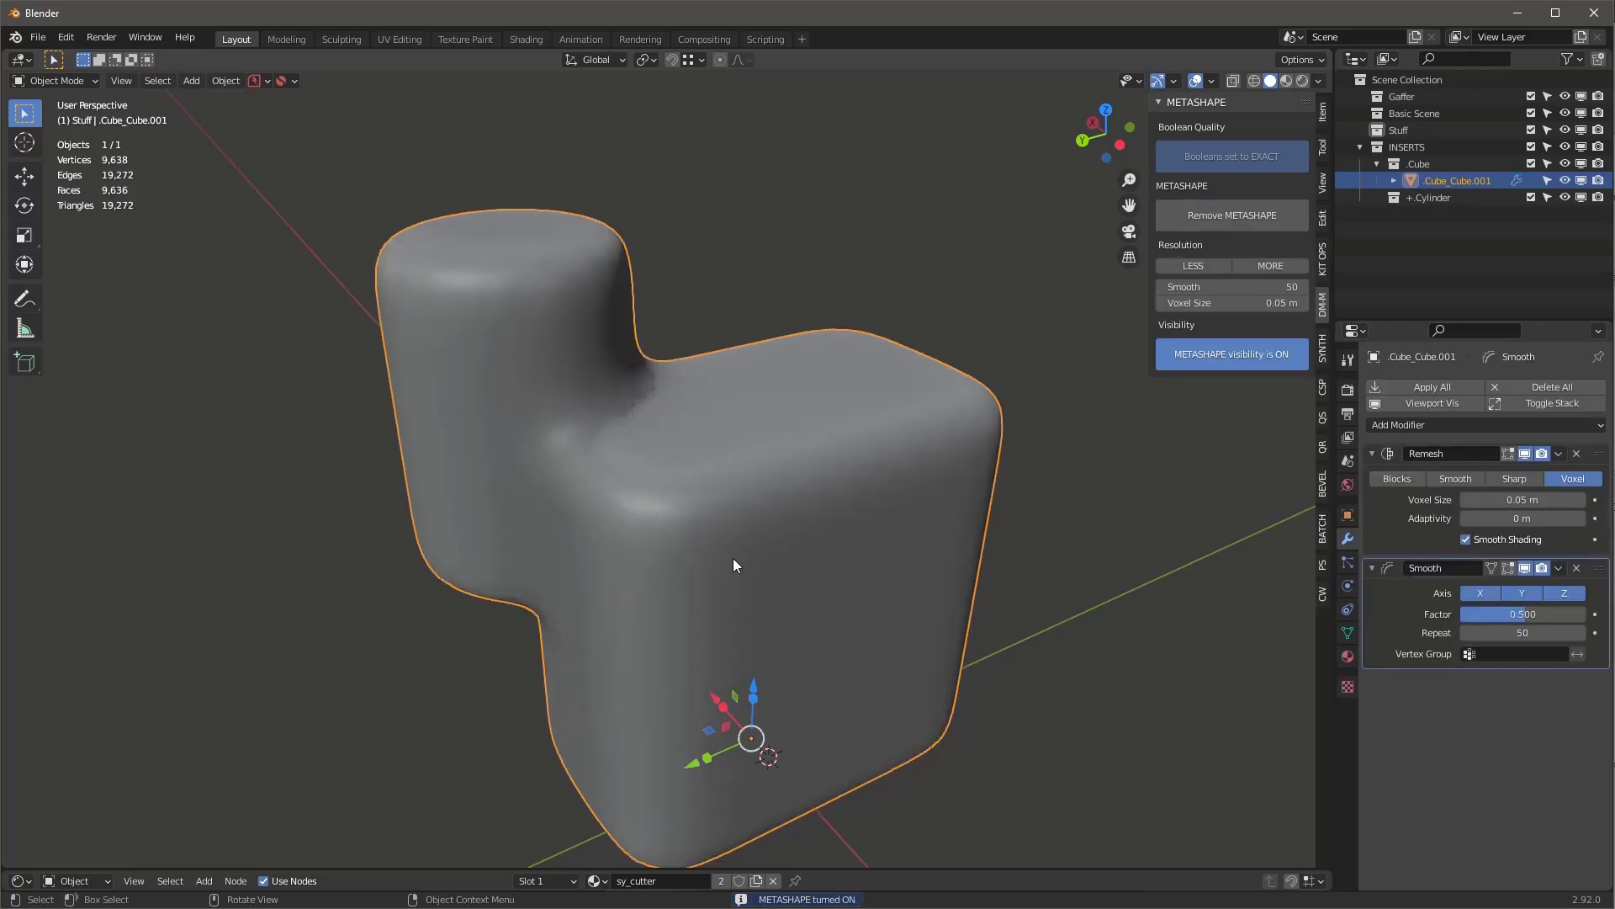
pyautogui.scroll(3, 736, 555)
pyautogui.moveTo(609, 399); pyautogui.dragTo(729, 451, button='middle')
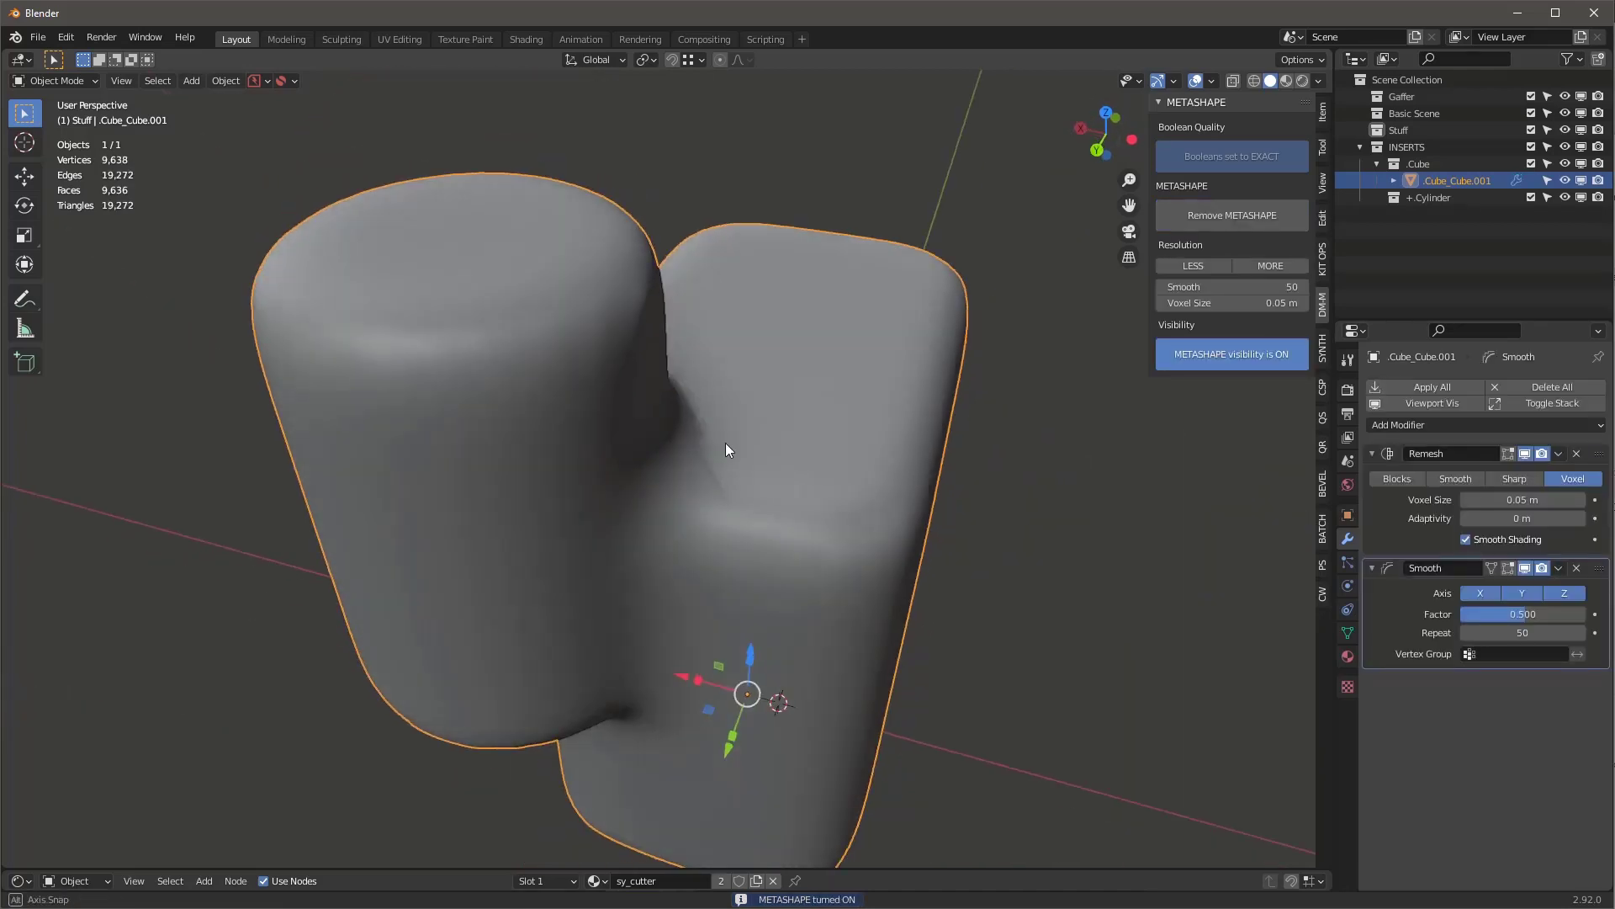
pyautogui.click(1268, 266)
pyautogui.click(1271, 266)
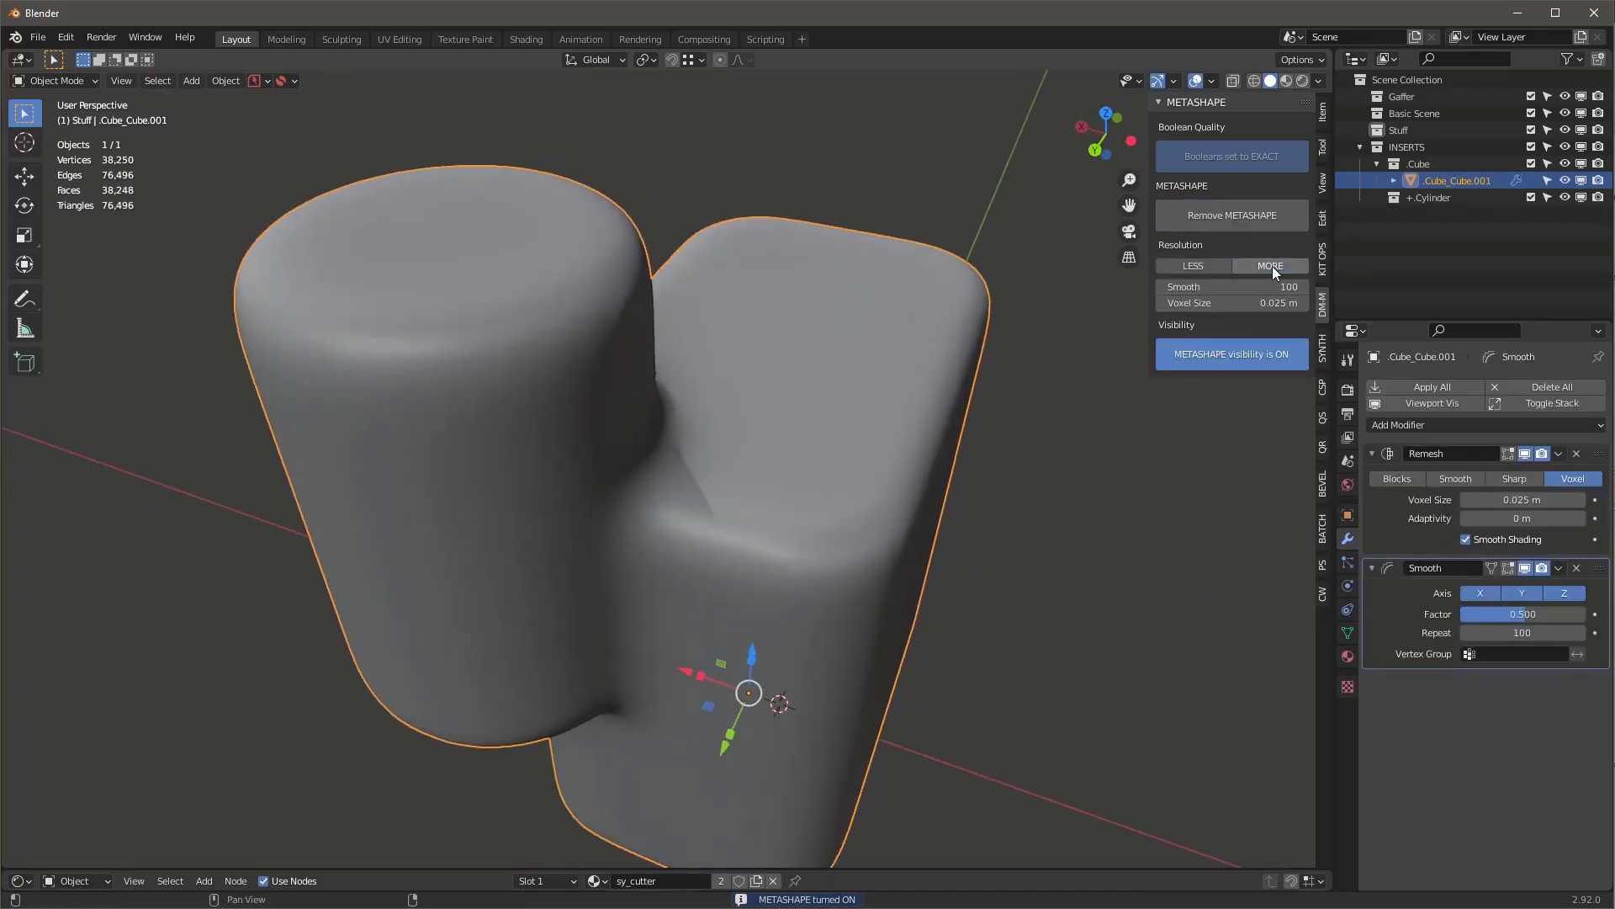
pyautogui.click(1272, 266)
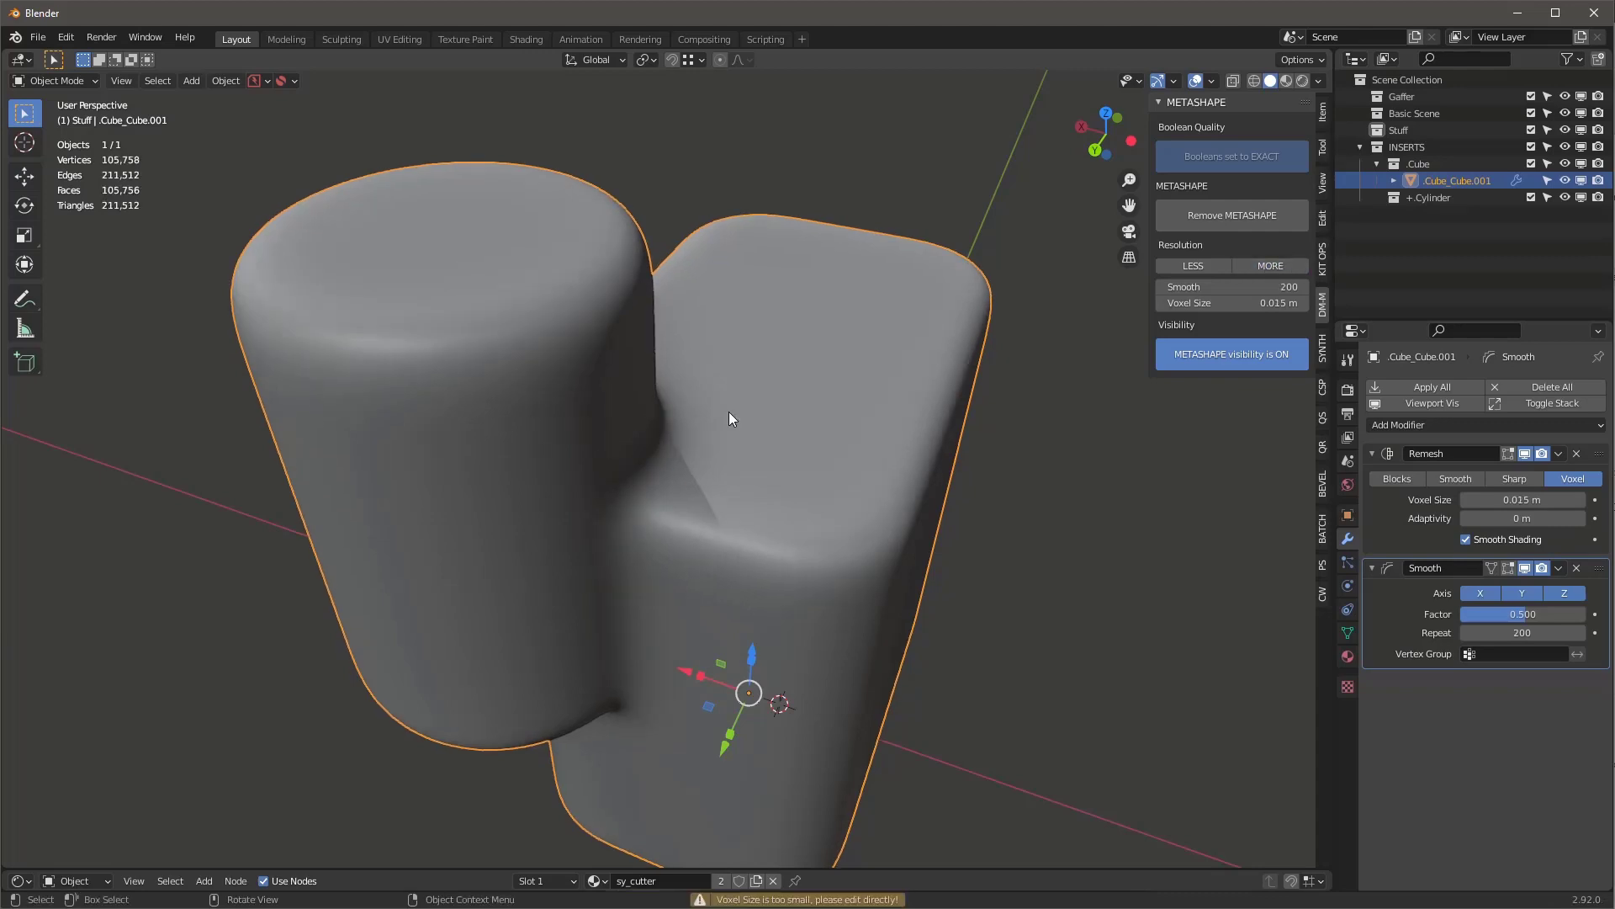
pyautogui.moveTo(728, 411); pyautogui.dragTo(679, 507, button='middle')
pyautogui.scroll(6, 720, 567)
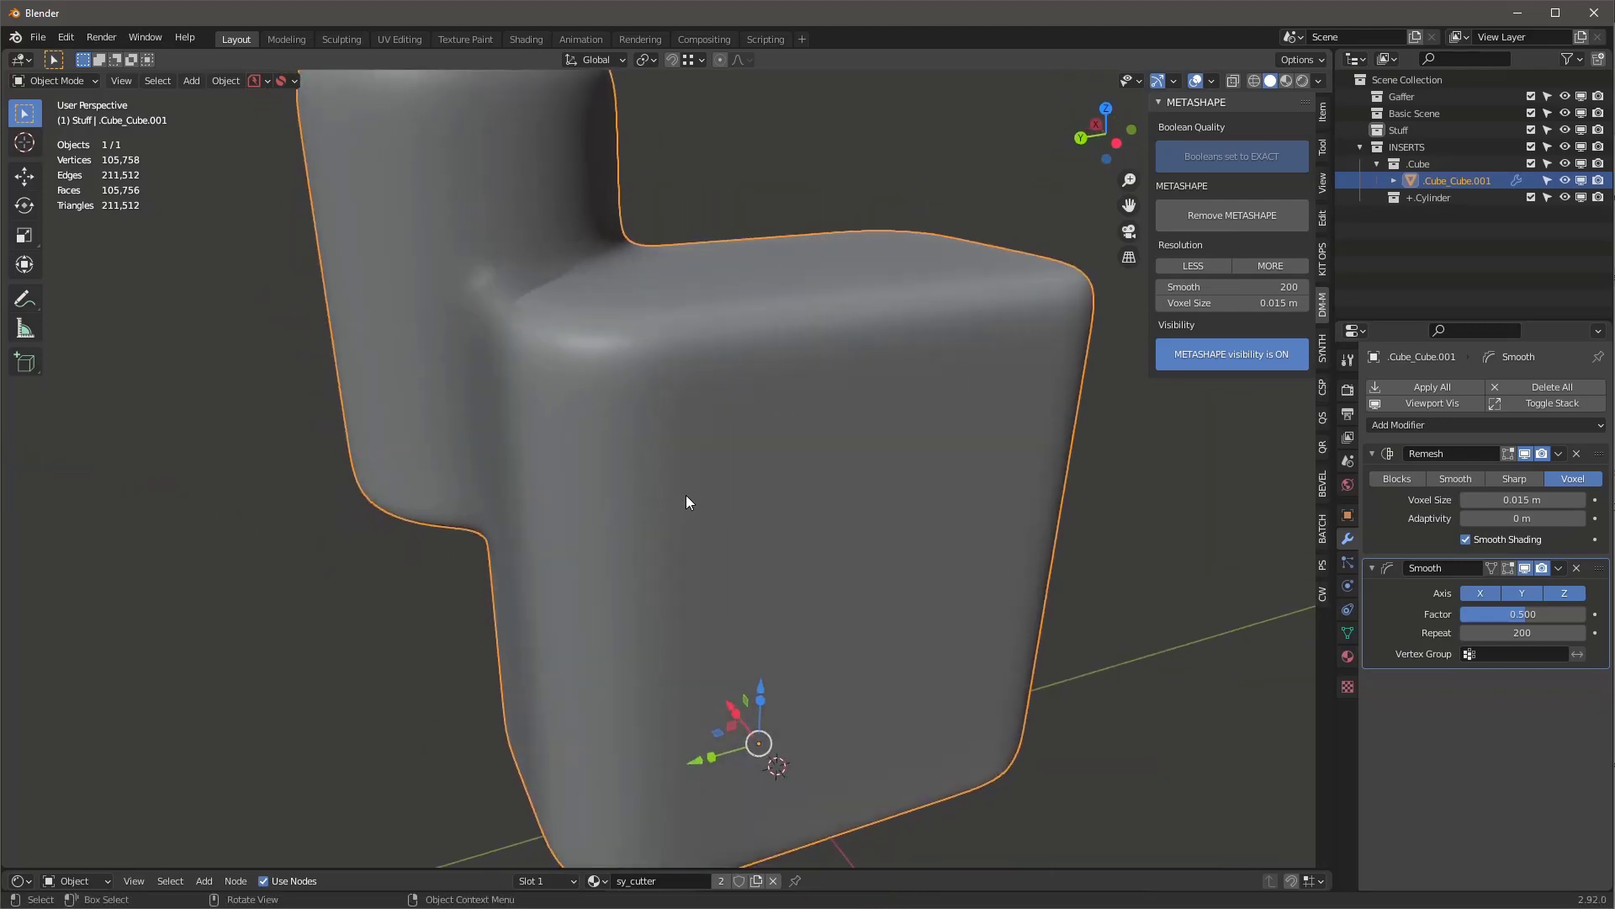
pyautogui.moveTo(739, 446); pyautogui.dragTo(808, 456, button='middle')
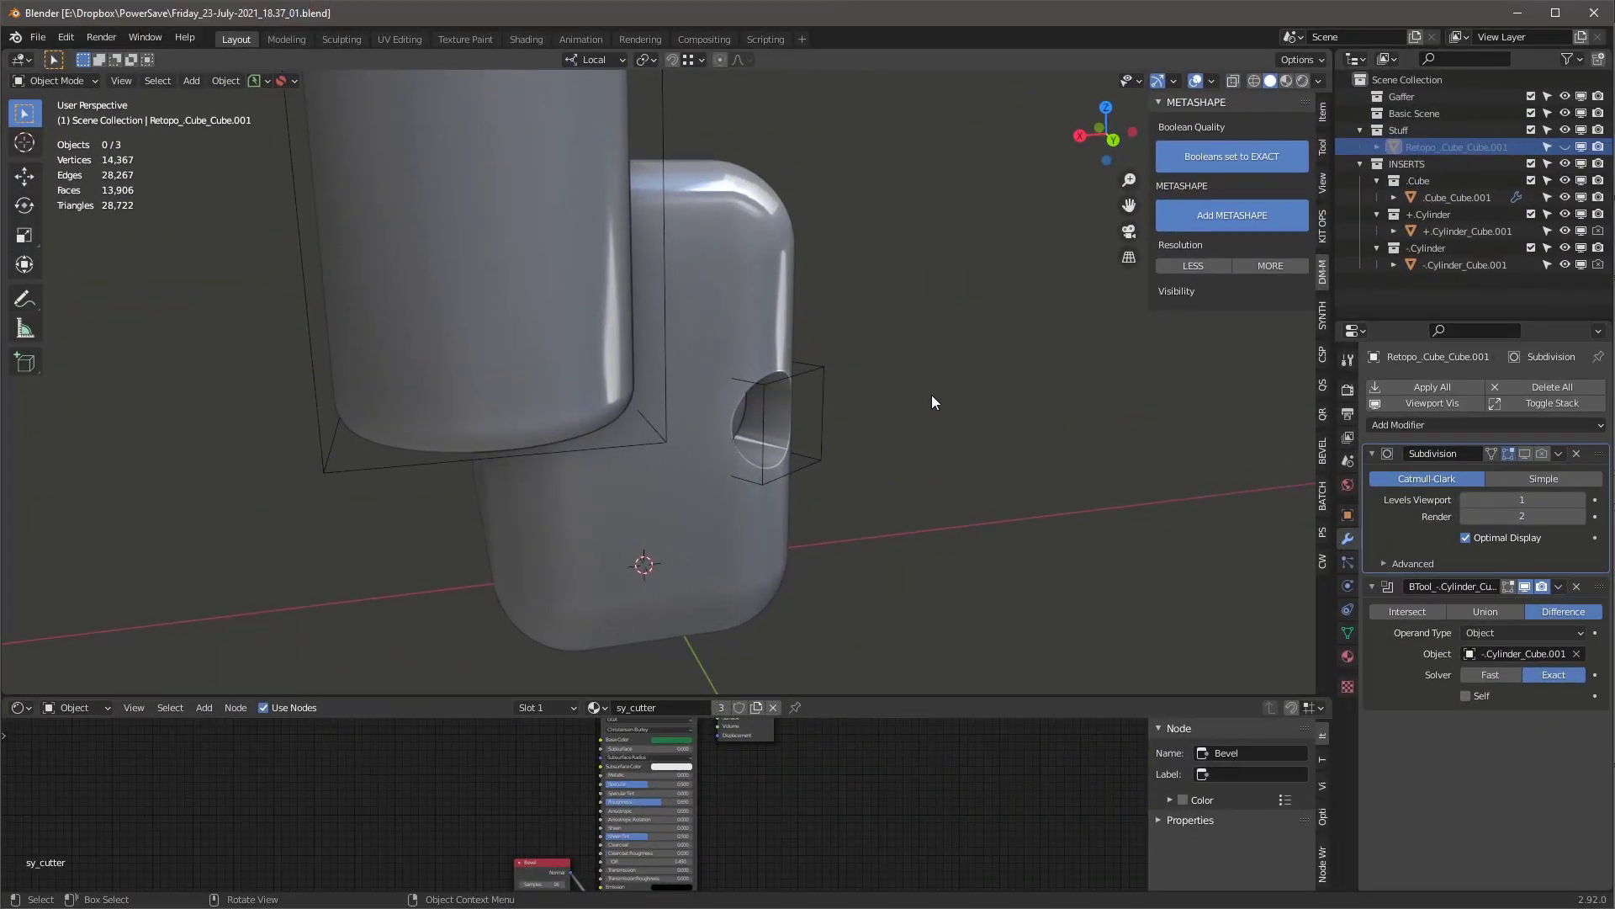
# Orbit to the boolean hole and turn on the wireframe overlay
pyautogui.moveTo(931, 395)
pyautogui.mouseDown(button='middle')
pyautogui.moveTo(936, 422)
pyautogui.moveTo(946, 412)
pyautogui.moveTo(799, 387)
pyautogui.moveTo(786, 449)
pyautogui.moveTo(948, 425)
pyautogui.moveTo(919, 406)
pyautogui.mouseUp(button='middle')
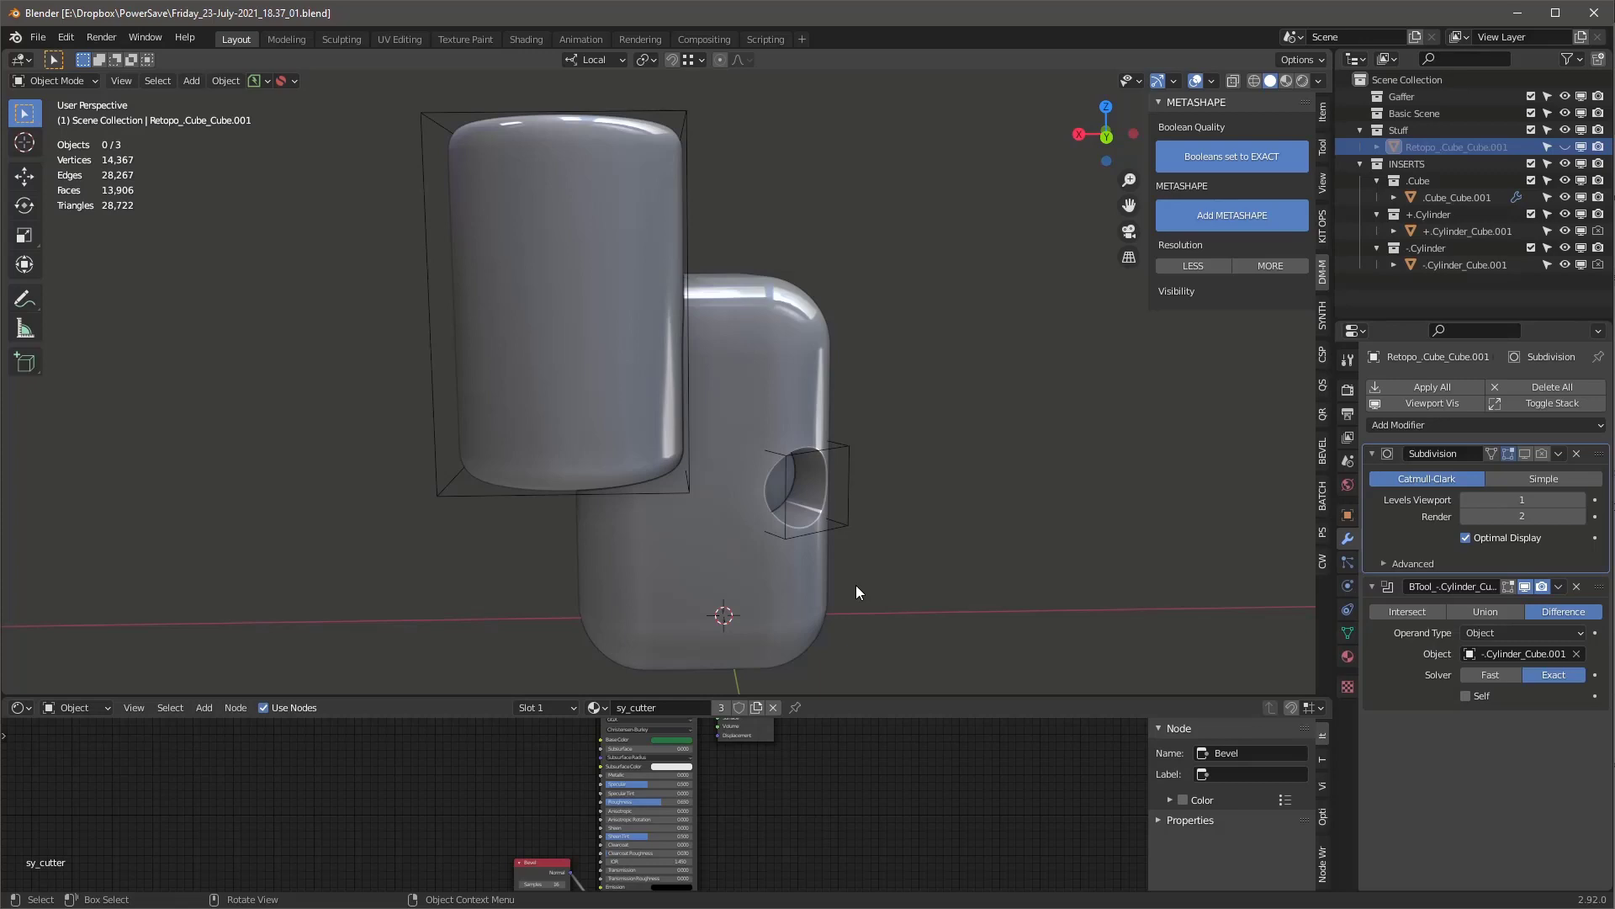
pyautogui.scroll(5, 856, 584)
pyautogui.moveTo(875, 548); pyautogui.dragTo(857, 577, button='middle')
pyautogui.press('q')
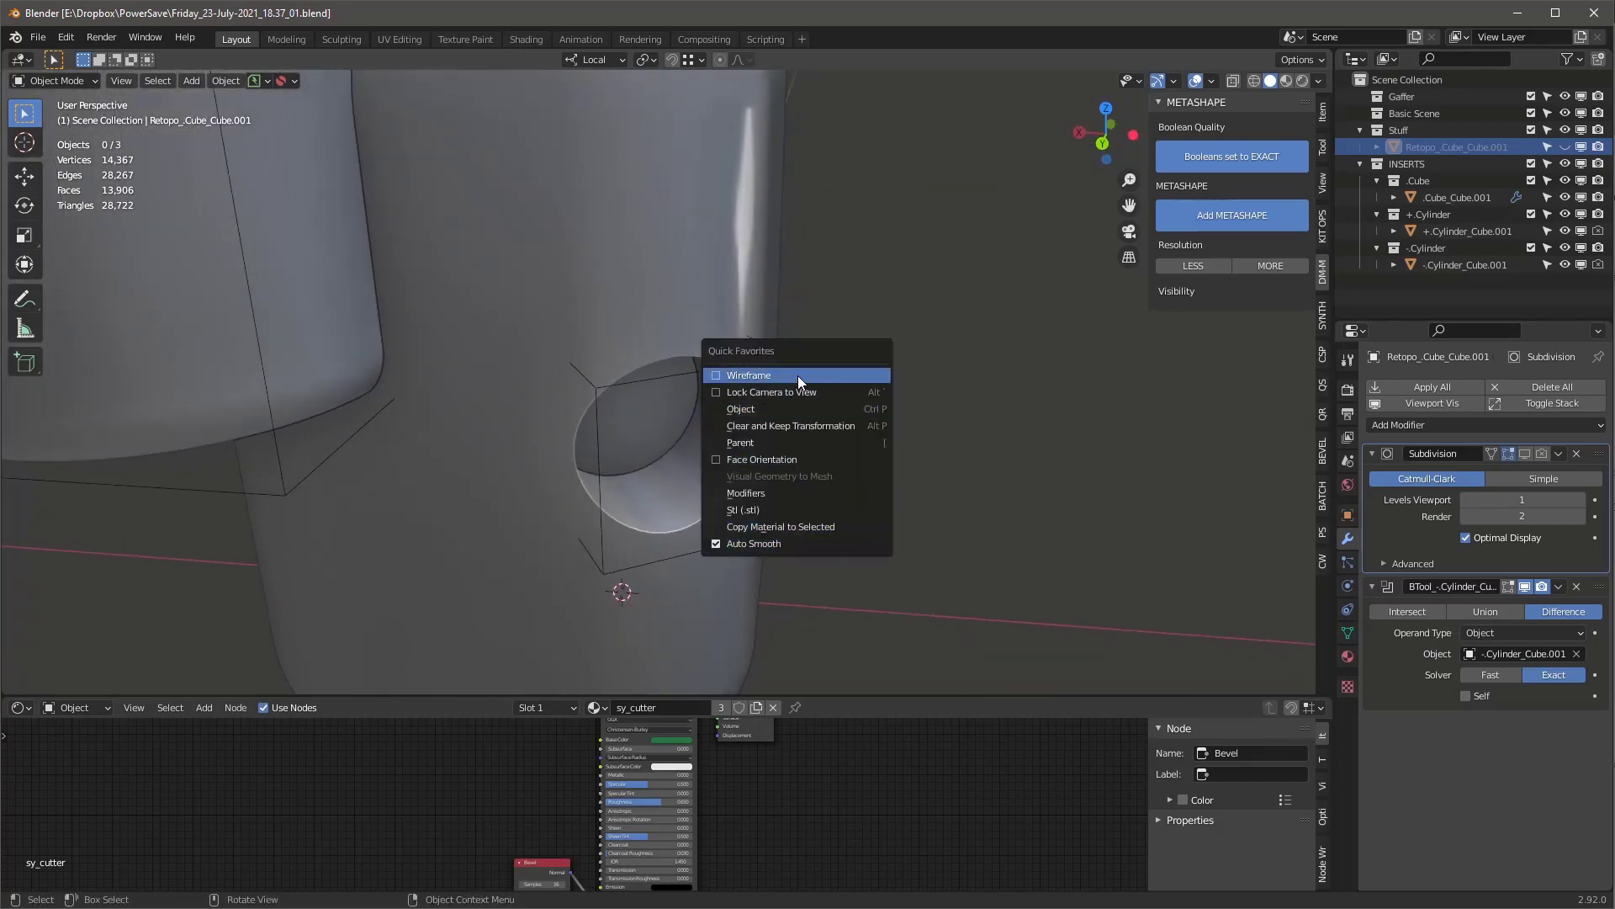
pyautogui.click(798, 375)
pyautogui.moveTo(772, 457); pyautogui.dragTo(700, 262, button='middle')
pyautogui.press('q')
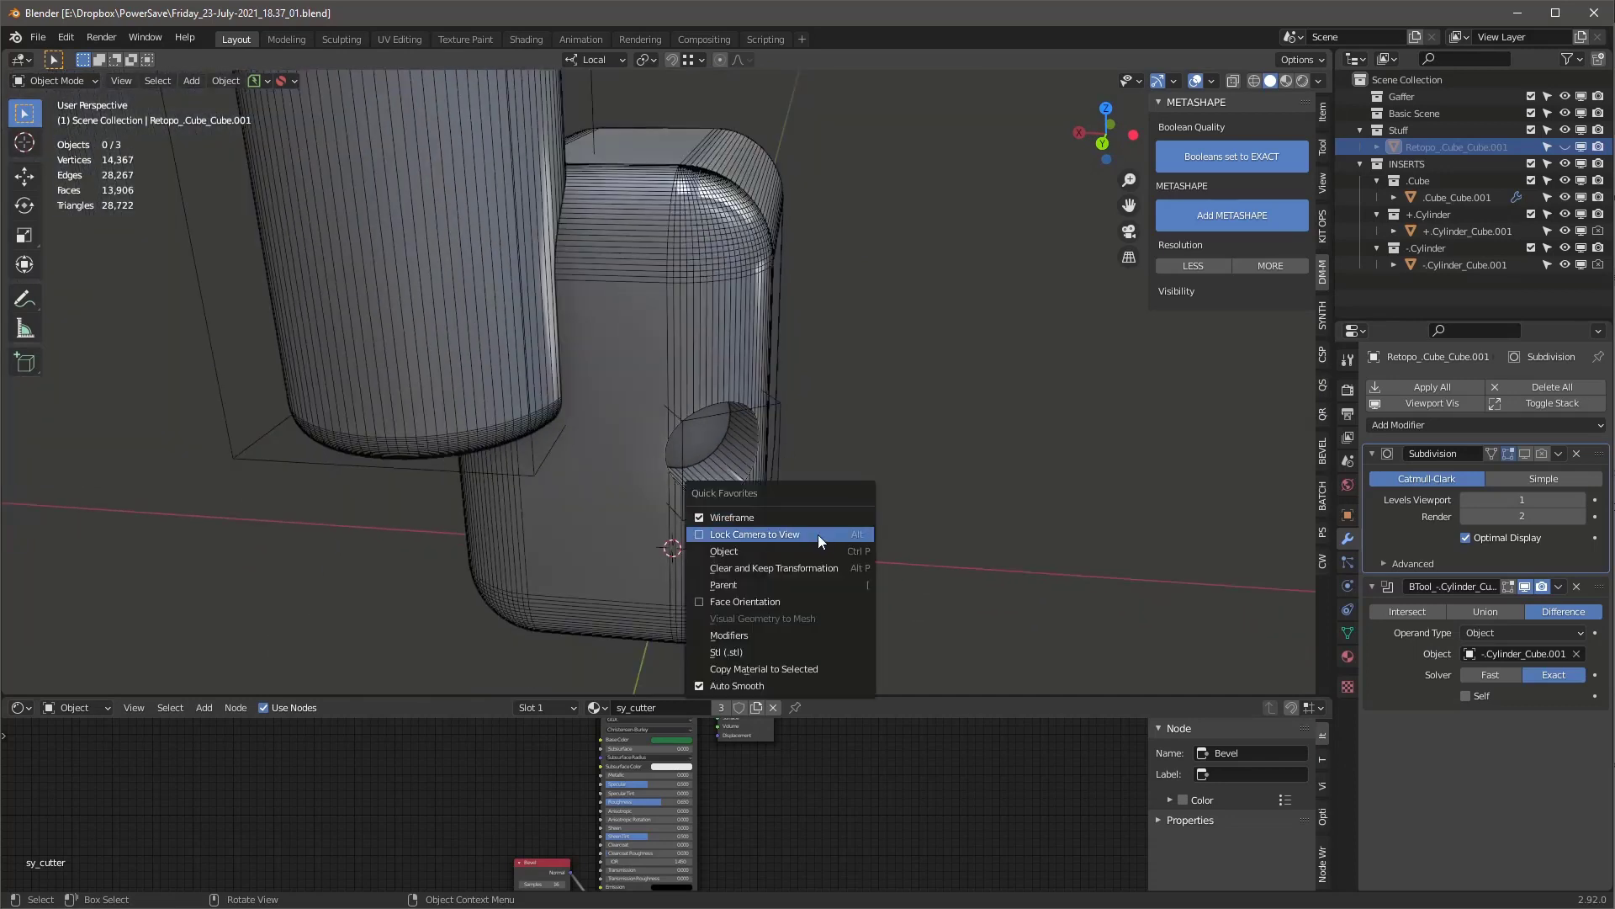
pyautogui.click(816, 535)
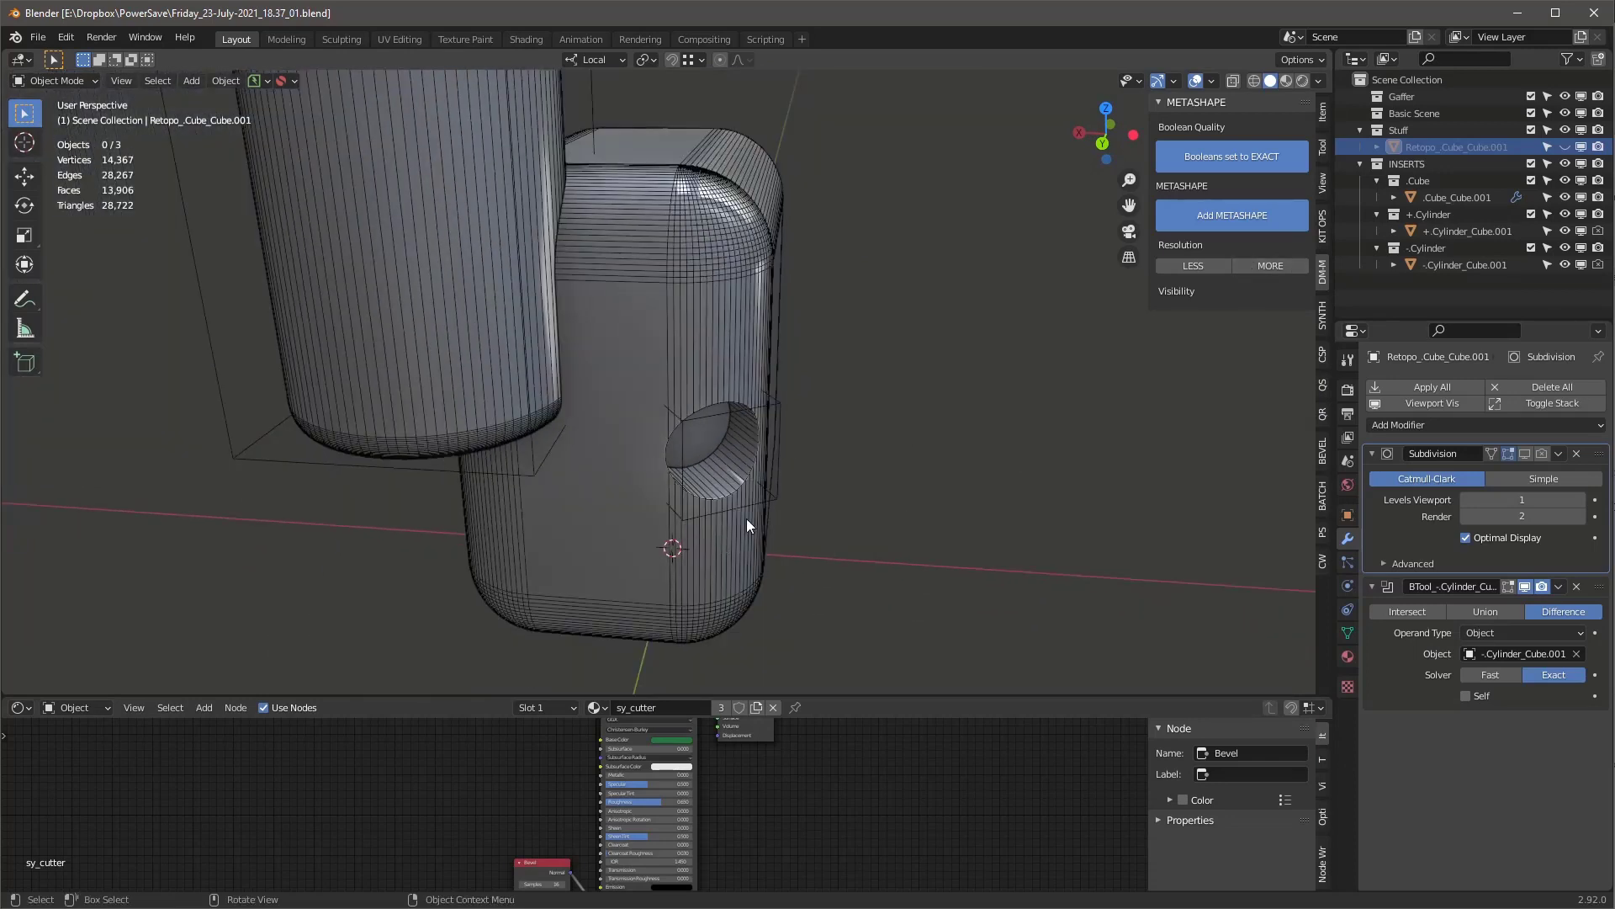
# Turn the wireframe off and inspect the smooth hole from several angles
pyautogui.press('q')
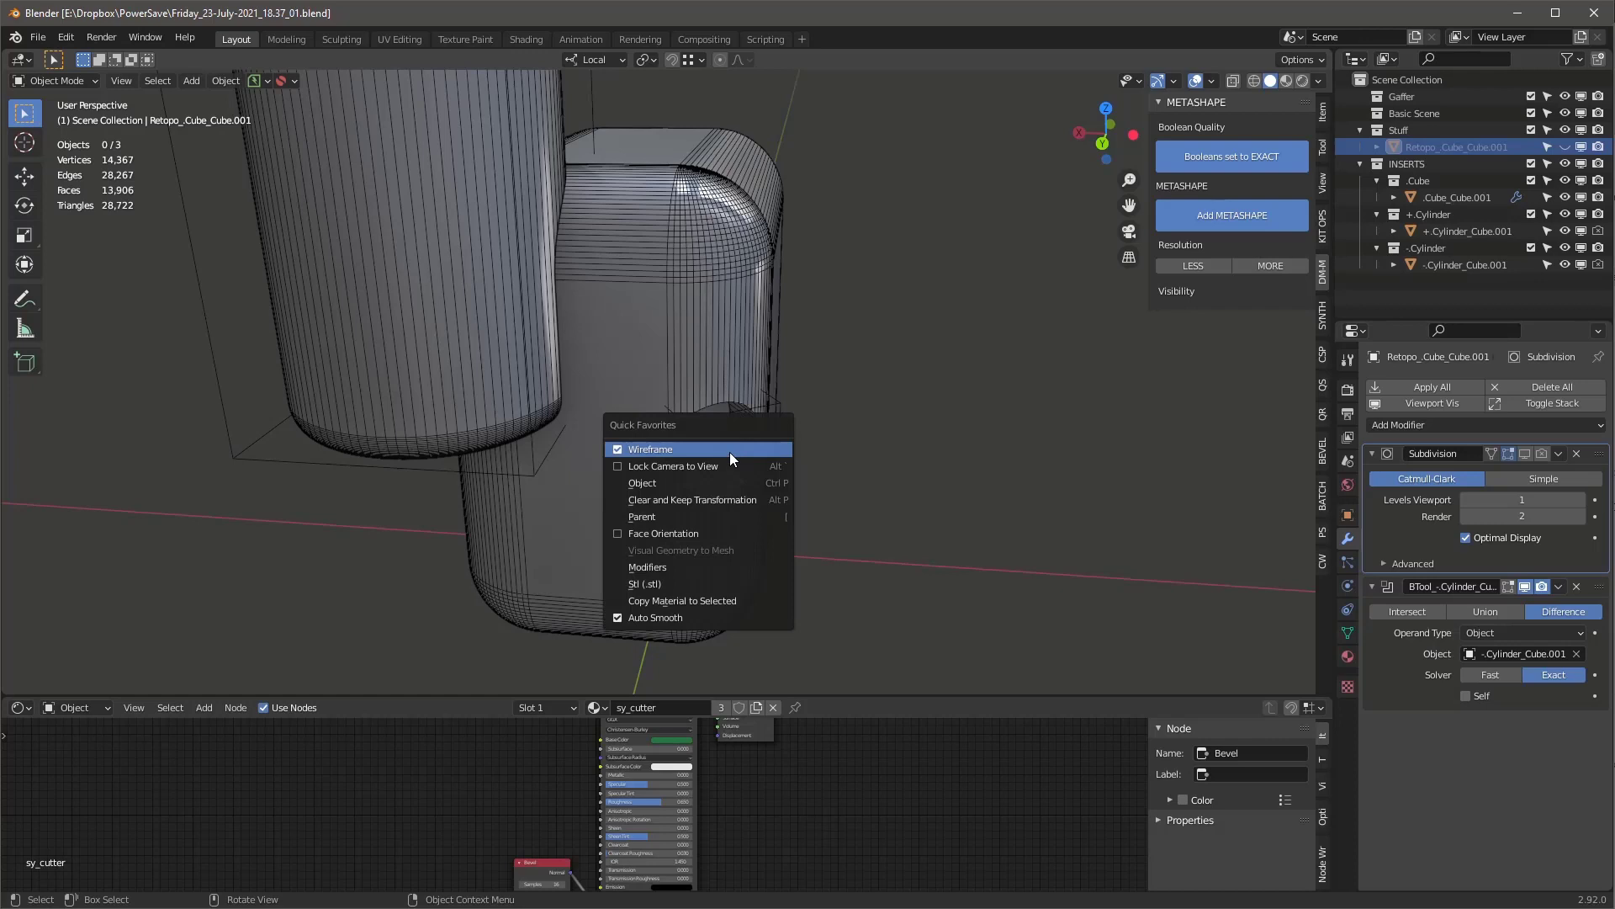
pyautogui.click(730, 452)
pyautogui.scroll(6, 729, 452)
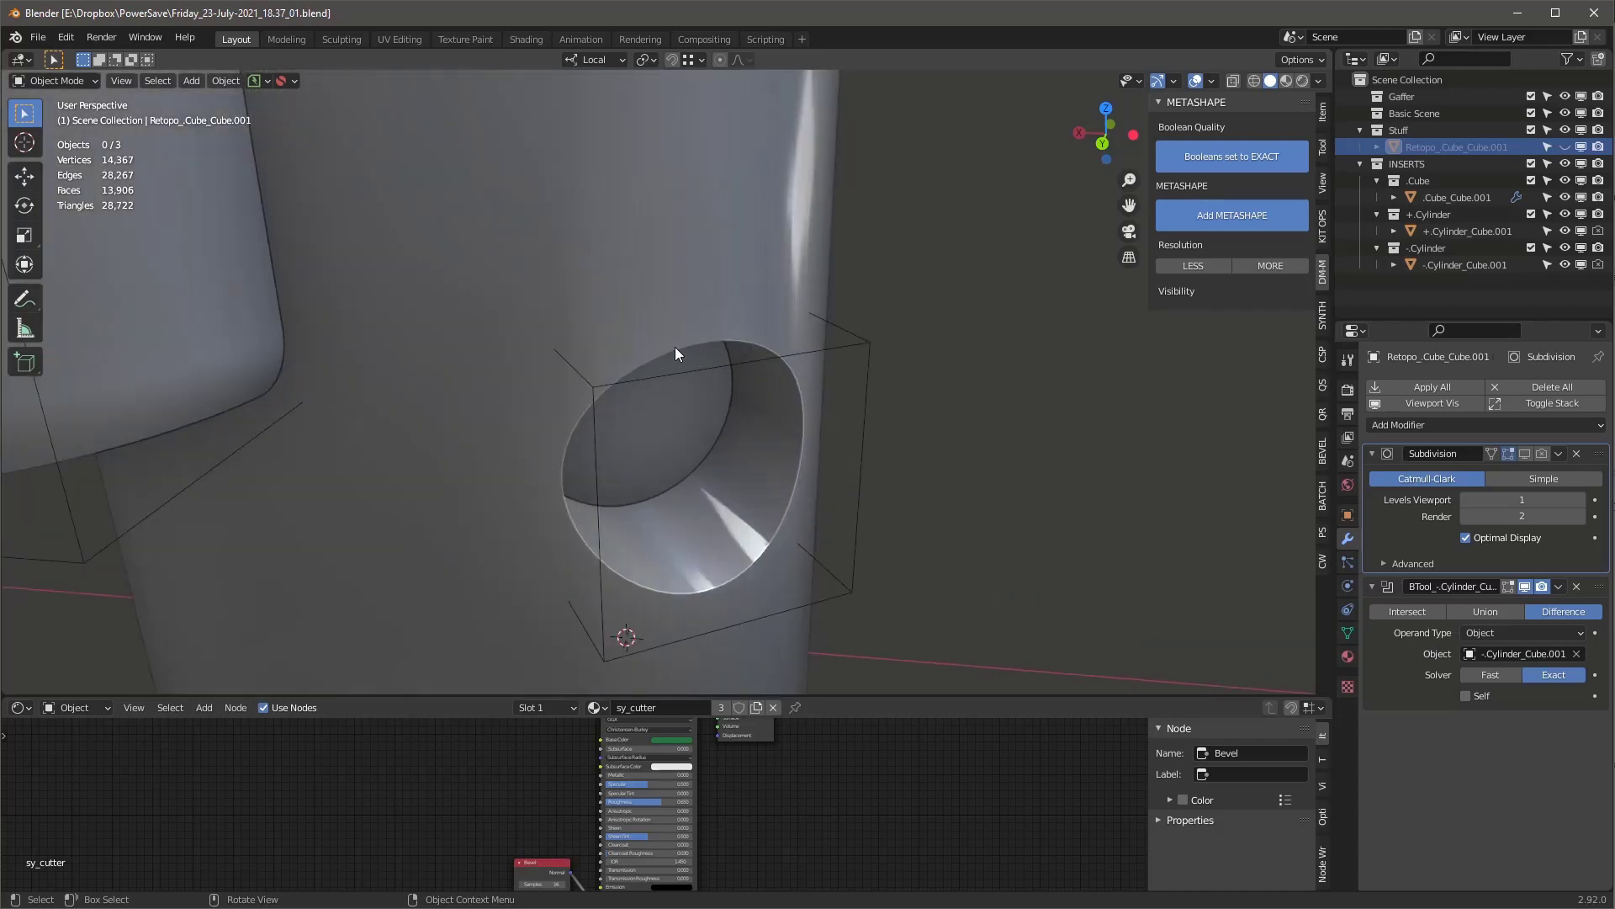
pyautogui.moveTo(674, 347)
pyautogui.mouseDown(button='middle')
pyautogui.moveTo(608, 301)
pyautogui.moveTo(648, 348)
pyautogui.mouseUp(button='middle')
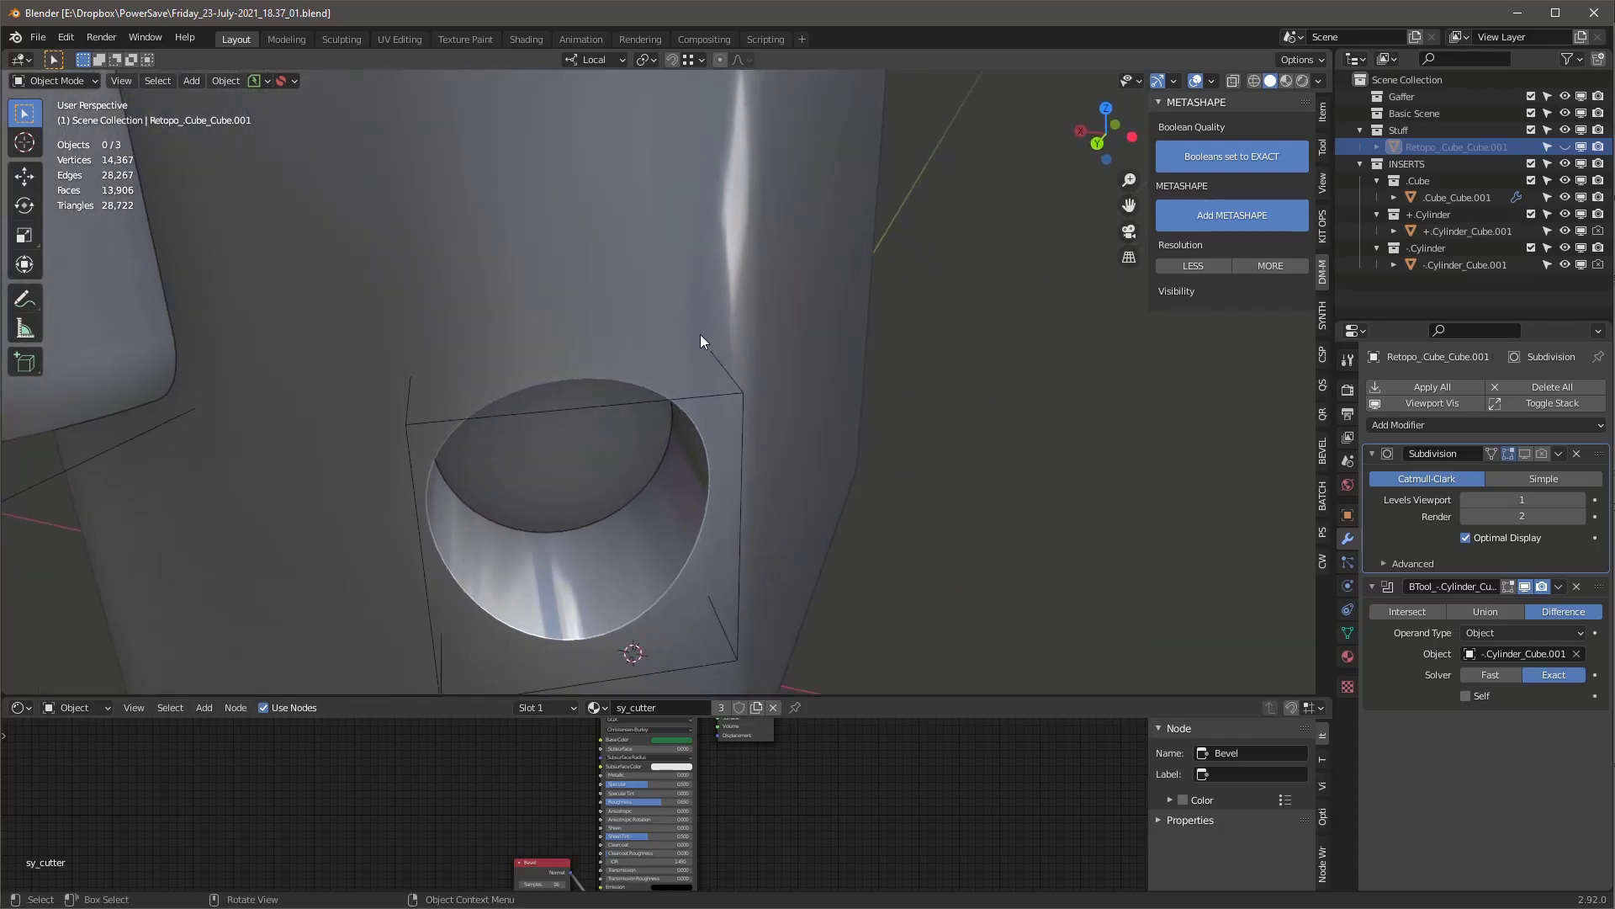
pyautogui.scroll(-4, 766, 317)
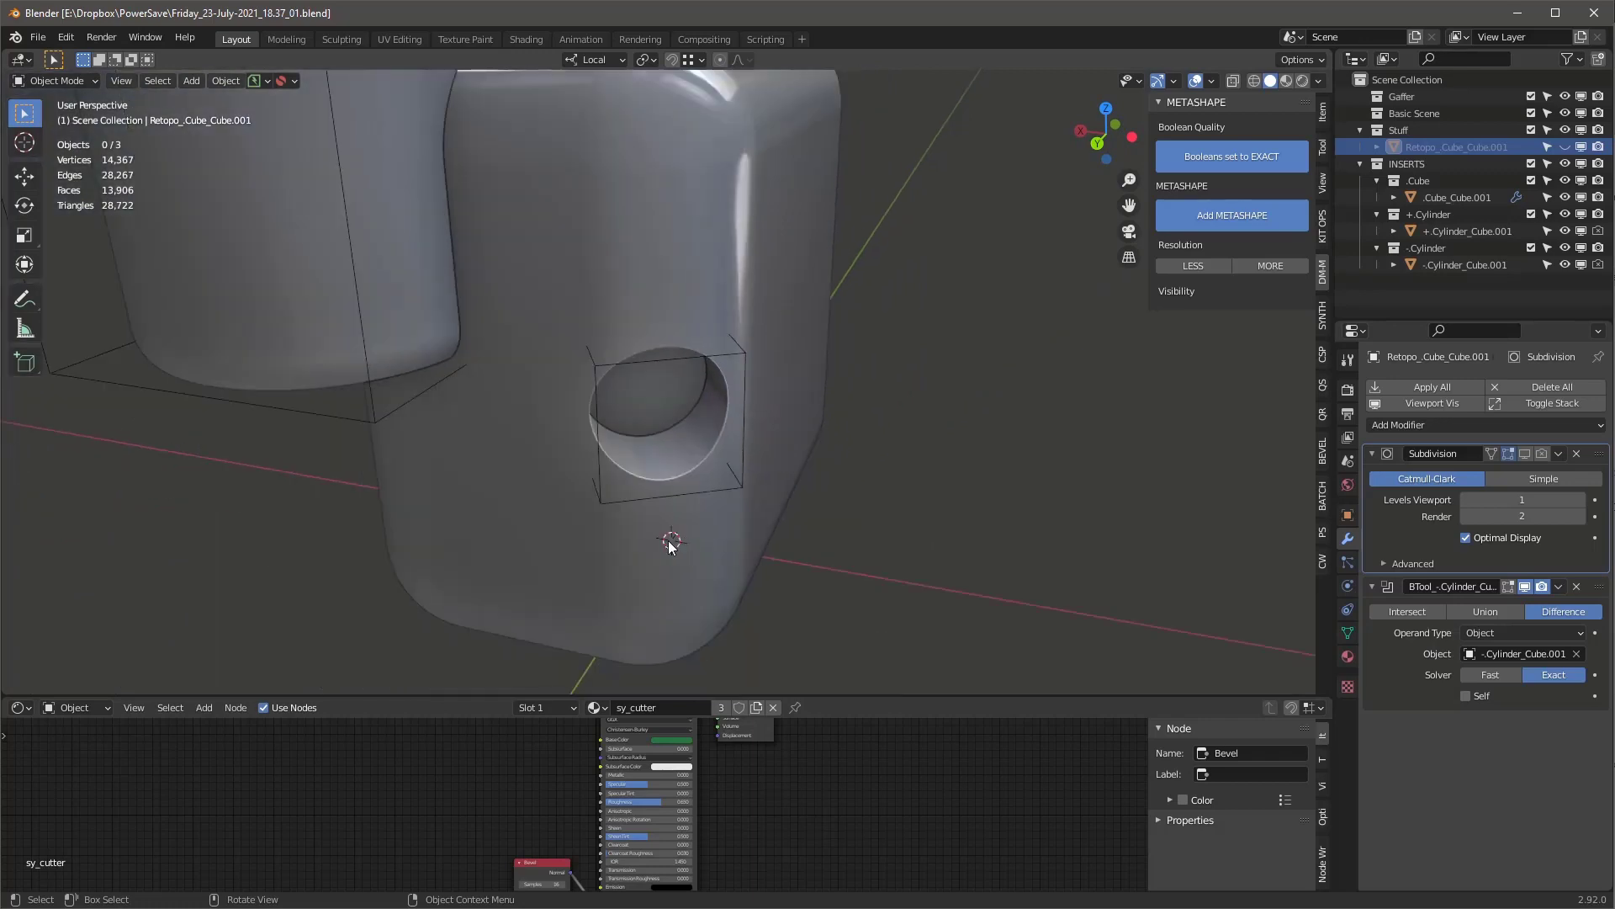
pyautogui.moveTo(671, 545); pyautogui.dragTo(737, 496, button='middle')
pyautogui.scroll(3, 764, 230)
pyautogui.moveTo(764, 230); pyautogui.dragTo(763, 244, button='middle')
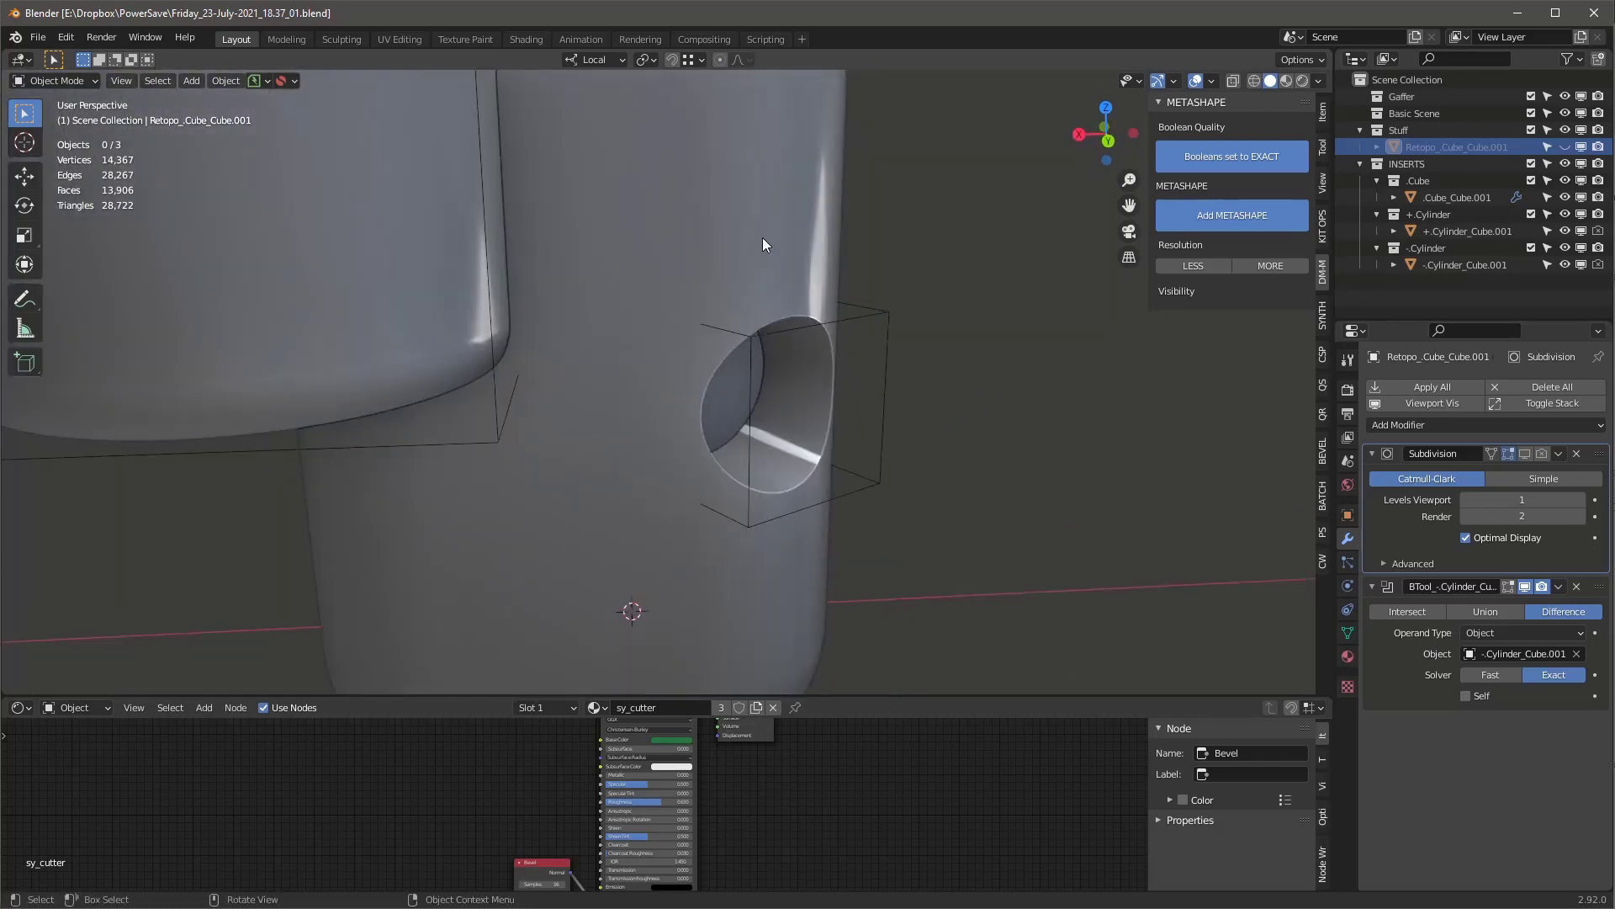
# Select Cube_Cube.001, show its MetaShape remesh, and view the dense hole with wireframe on
pyautogui.click(757, 393)
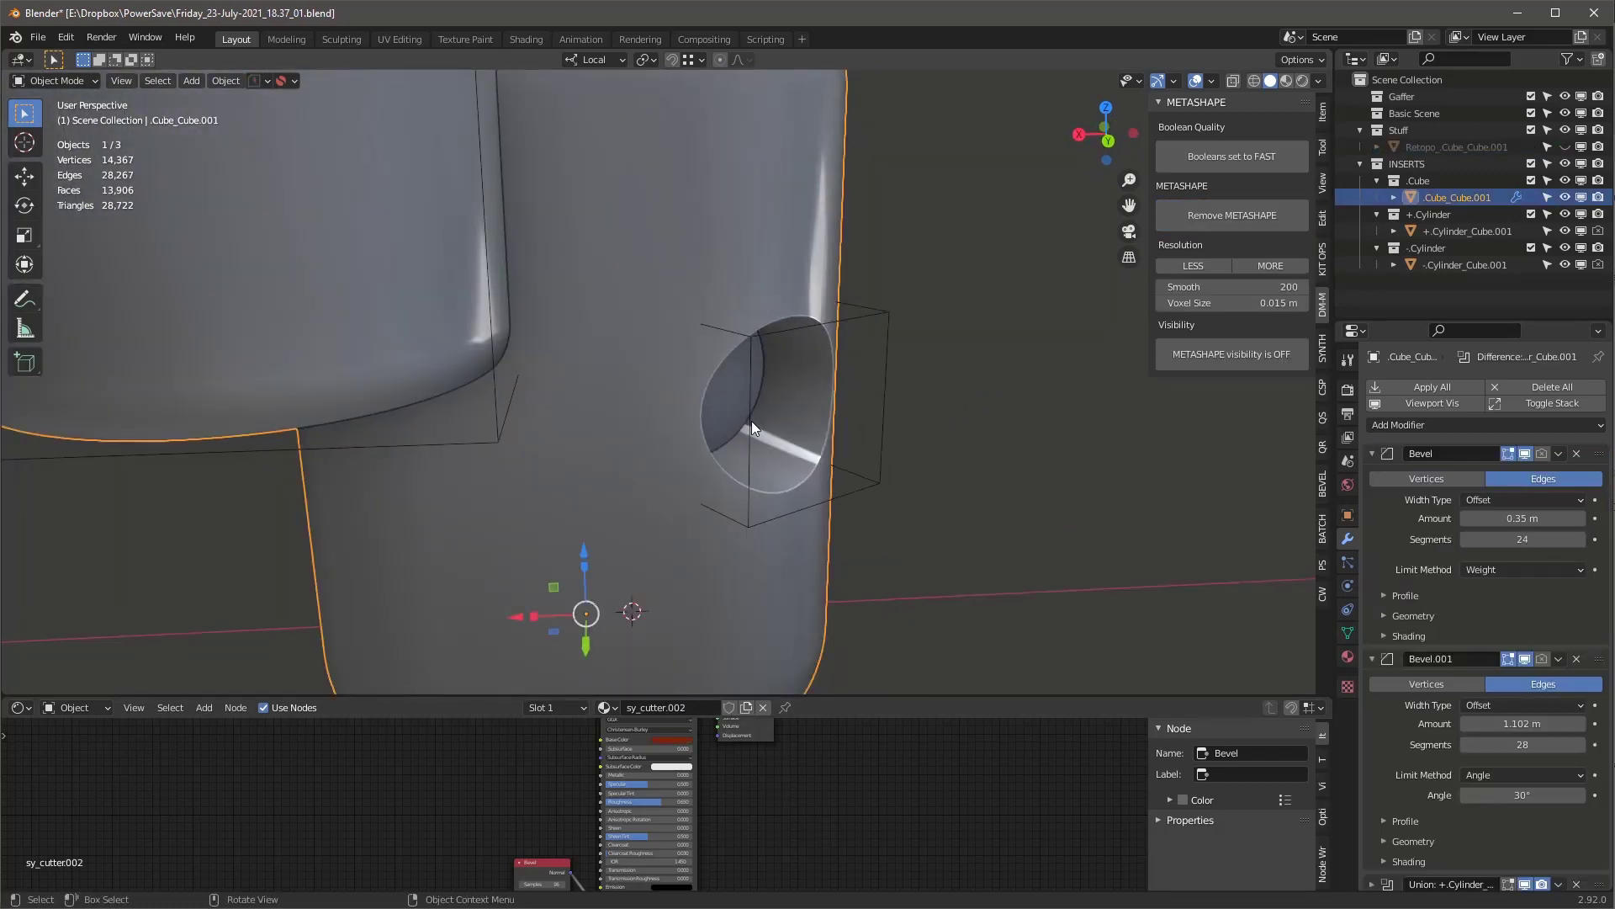
pyautogui.click(1248, 358)
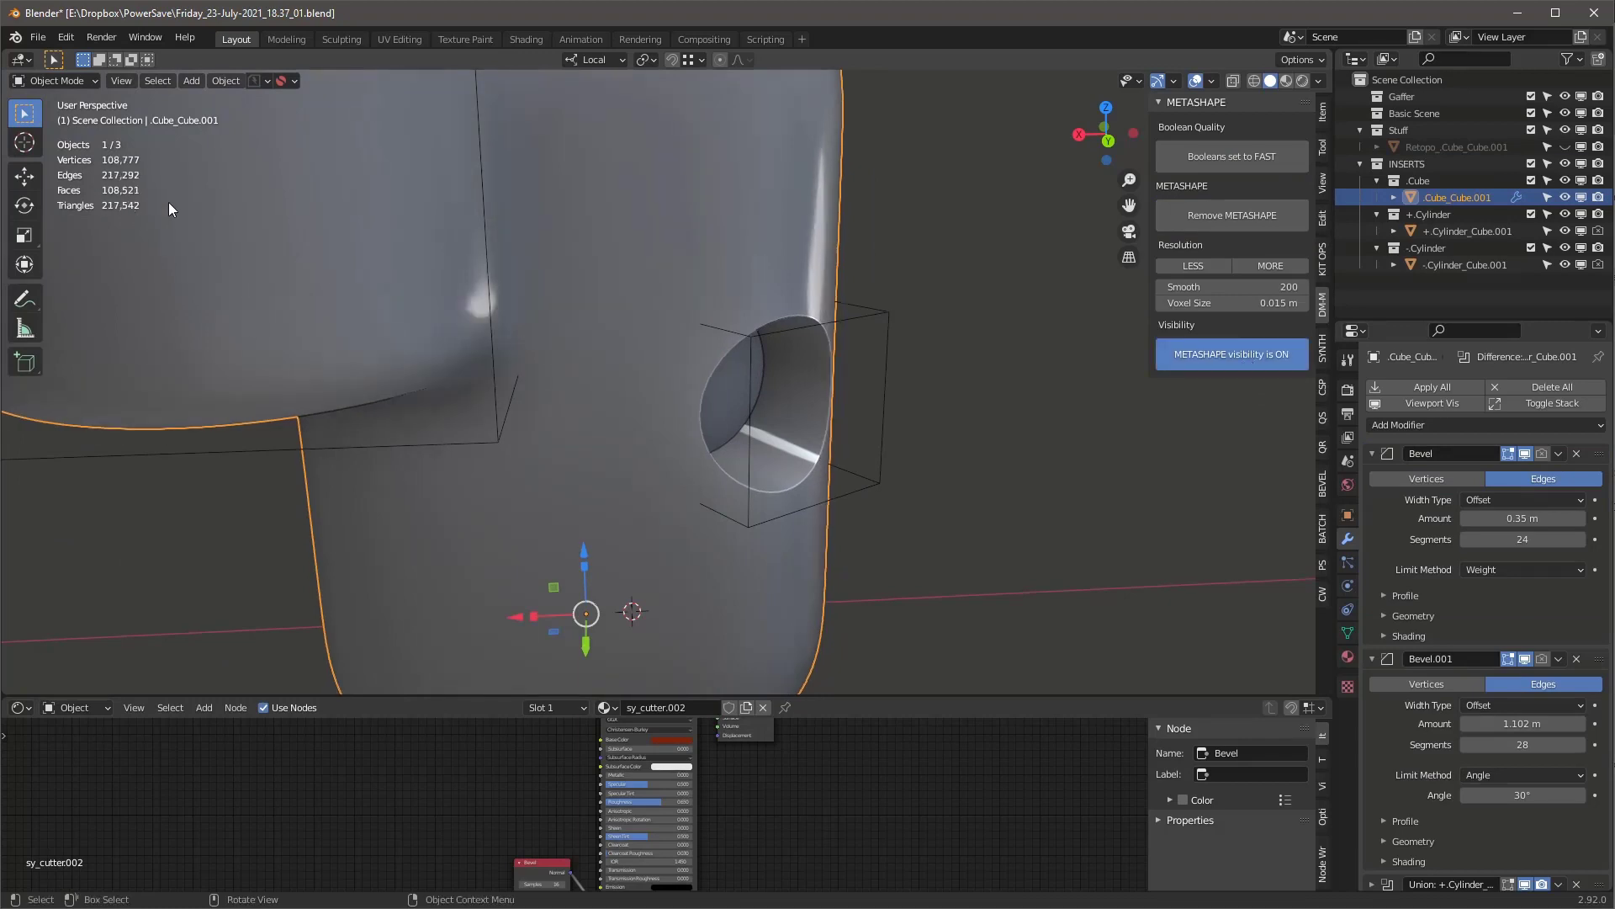
pyautogui.moveTo(524, 328); pyautogui.dragTo(710, 303, button='middle')
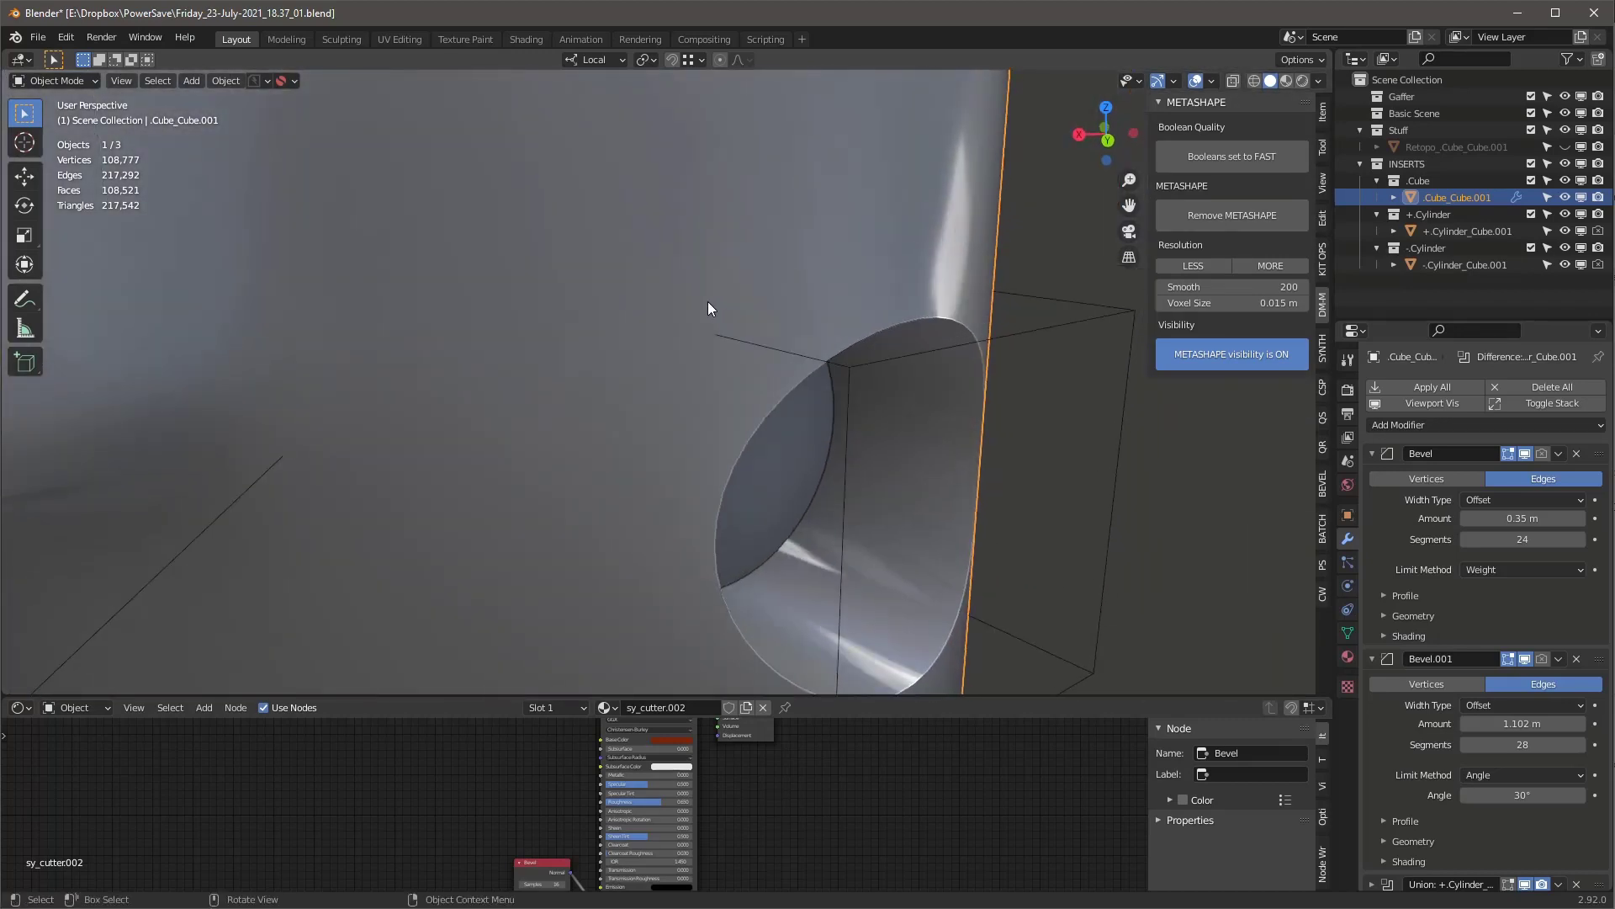
pyautogui.rightClick(705, 301)
pyautogui.click(699, 305)
pyautogui.moveTo(699, 305); pyautogui.dragTo(652, 319, button='middle')
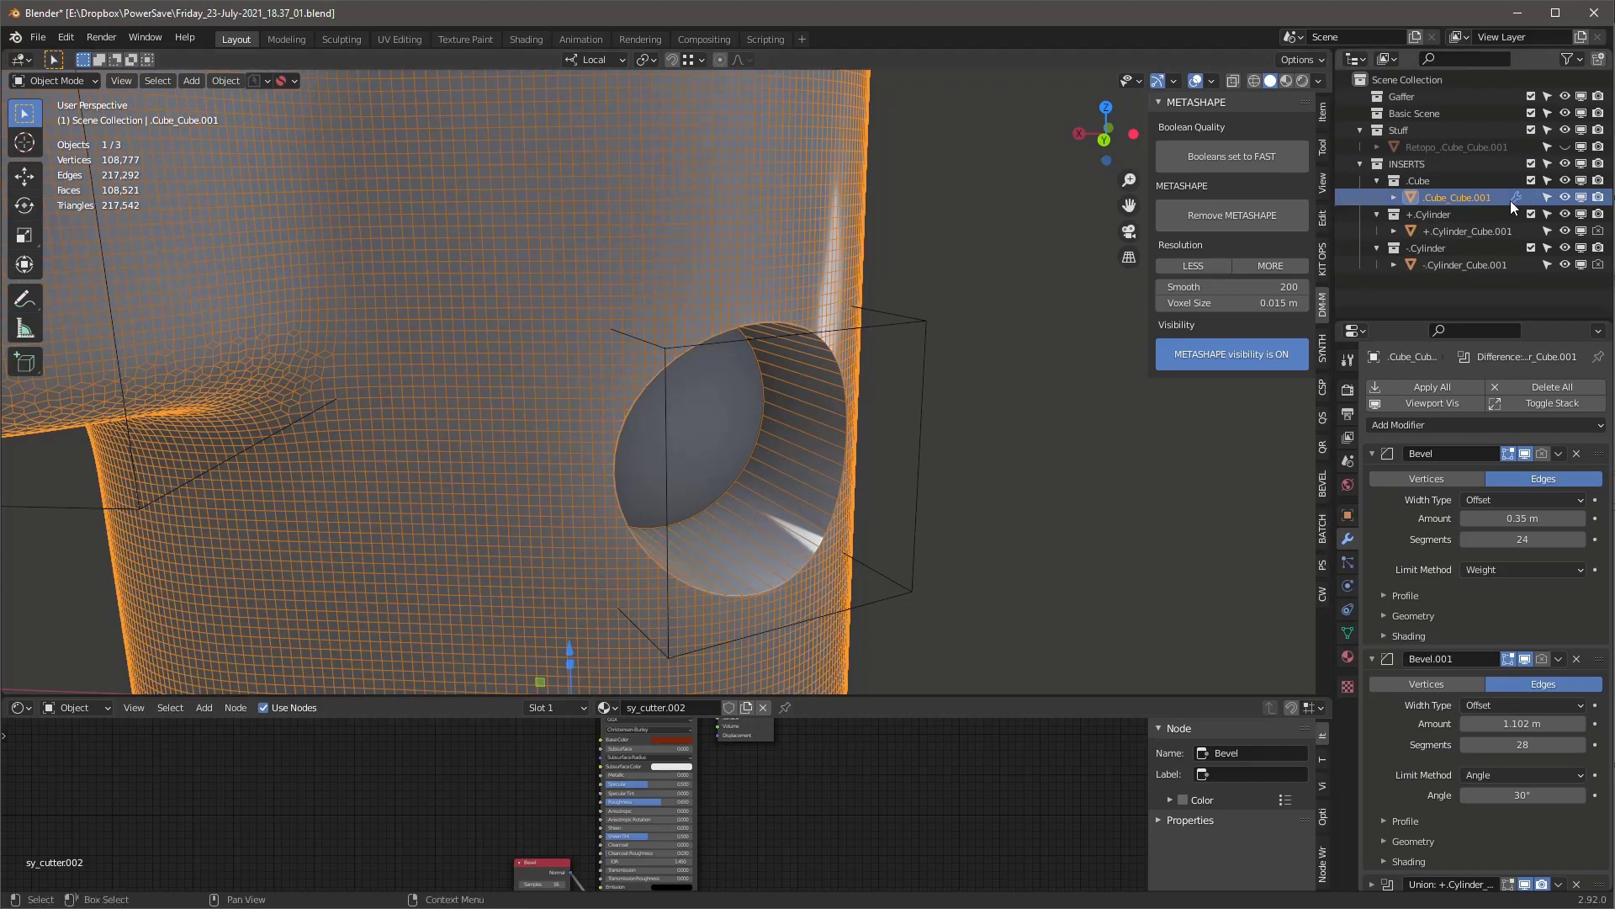
# Hide Cube_Cube.001 and unhide Retopo_Cube_Cube.001
pyautogui.click(1565, 198)
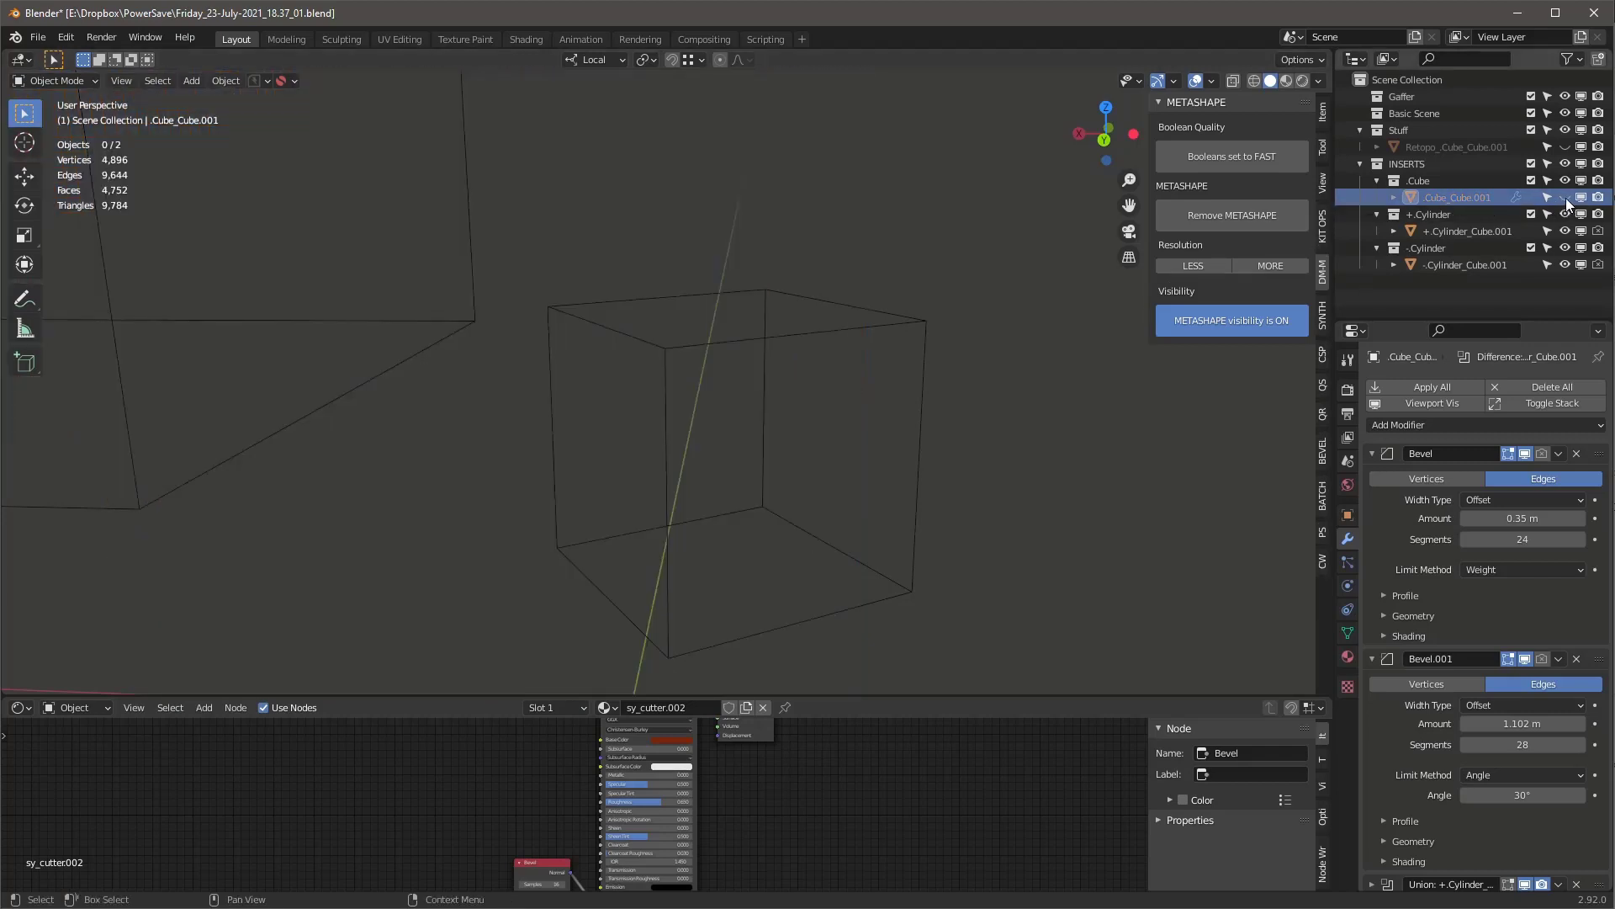
pyautogui.click(1565, 146)
pyautogui.scroll(-5, 830, 348)
pyautogui.moveTo(830, 349)
pyautogui.mouseDown(button='middle')
pyautogui.moveTo(801, 291)
pyautogui.moveTo(709, 326)
pyautogui.moveTo(313, 335)
pyautogui.moveTo(763, 311)
pyautogui.moveTo(795, 291)
pyautogui.moveTo(810, 360)
pyautogui.mouseUp(button='middle')
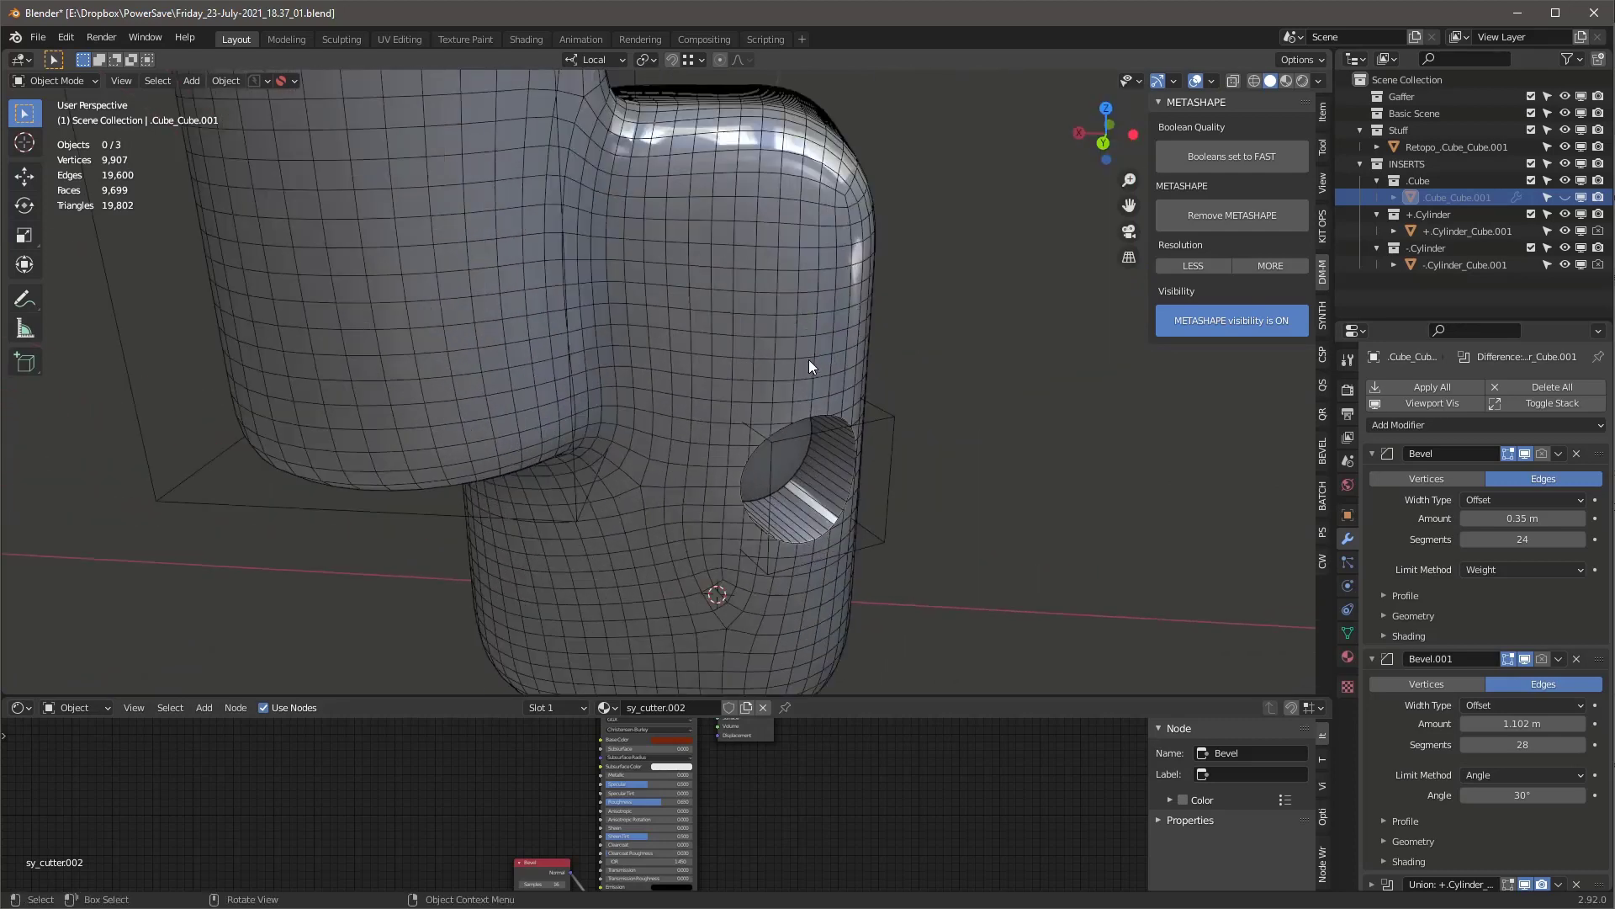
# Turn the wireframe off, zoom in on the hole, and turn the wireframe back on
pyautogui.rightClick(809, 360)
pyautogui.click(799, 356)
pyautogui.scroll(5, 791, 404)
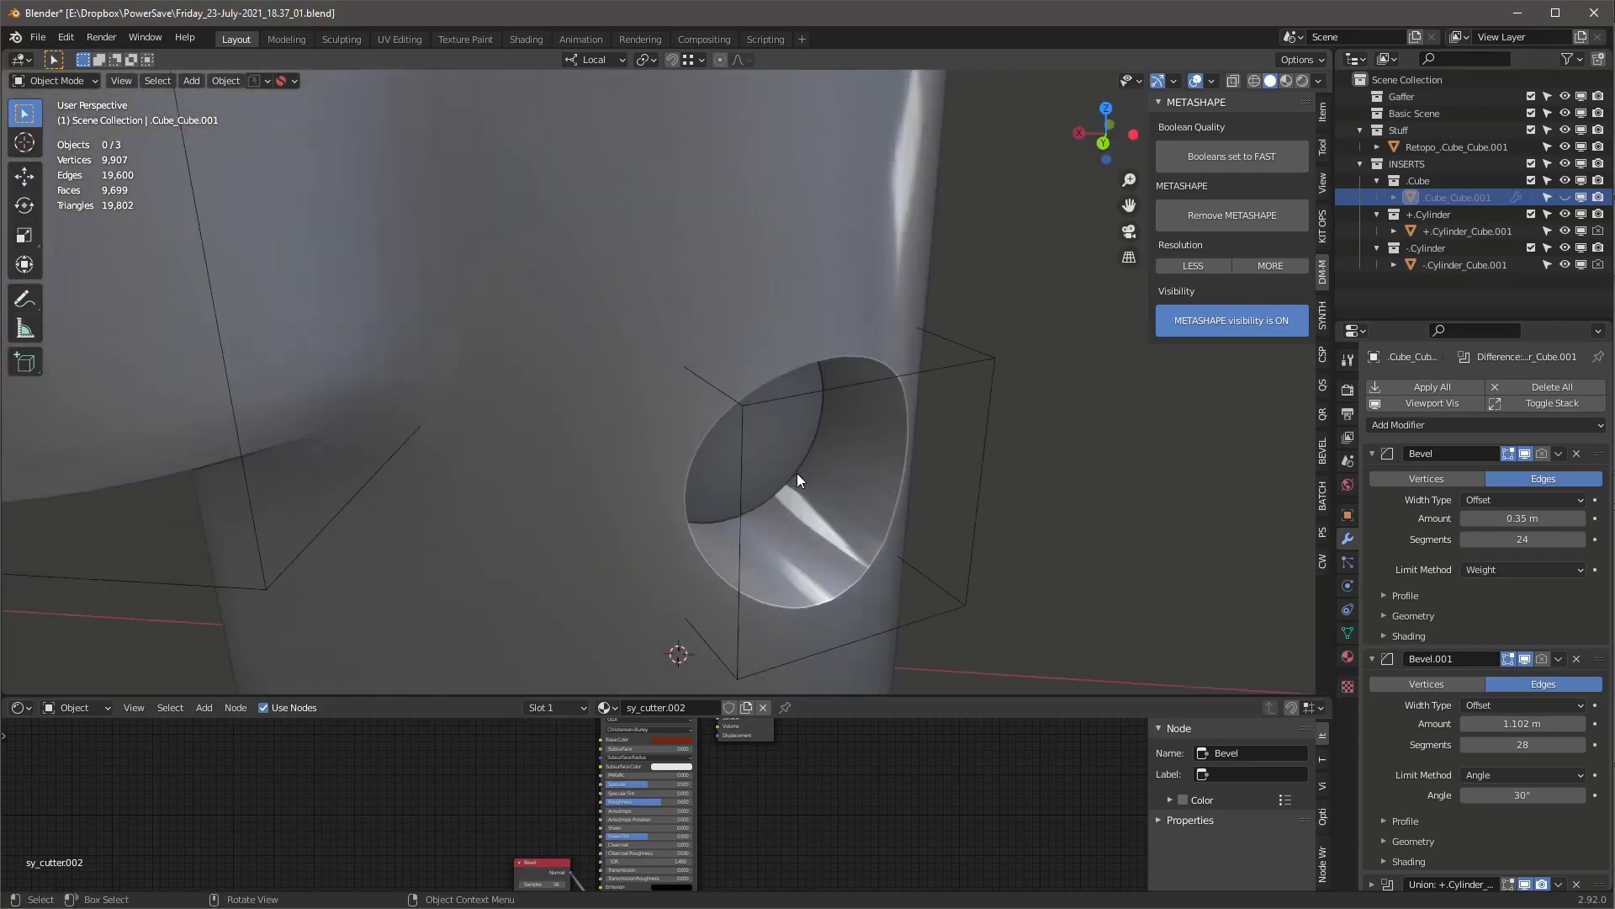
pyautogui.scroll(2, 786, 404)
pyautogui.moveTo(782, 371); pyautogui.dragTo(978, 238, button='middle')
pyautogui.scroll(4, 900, 303)
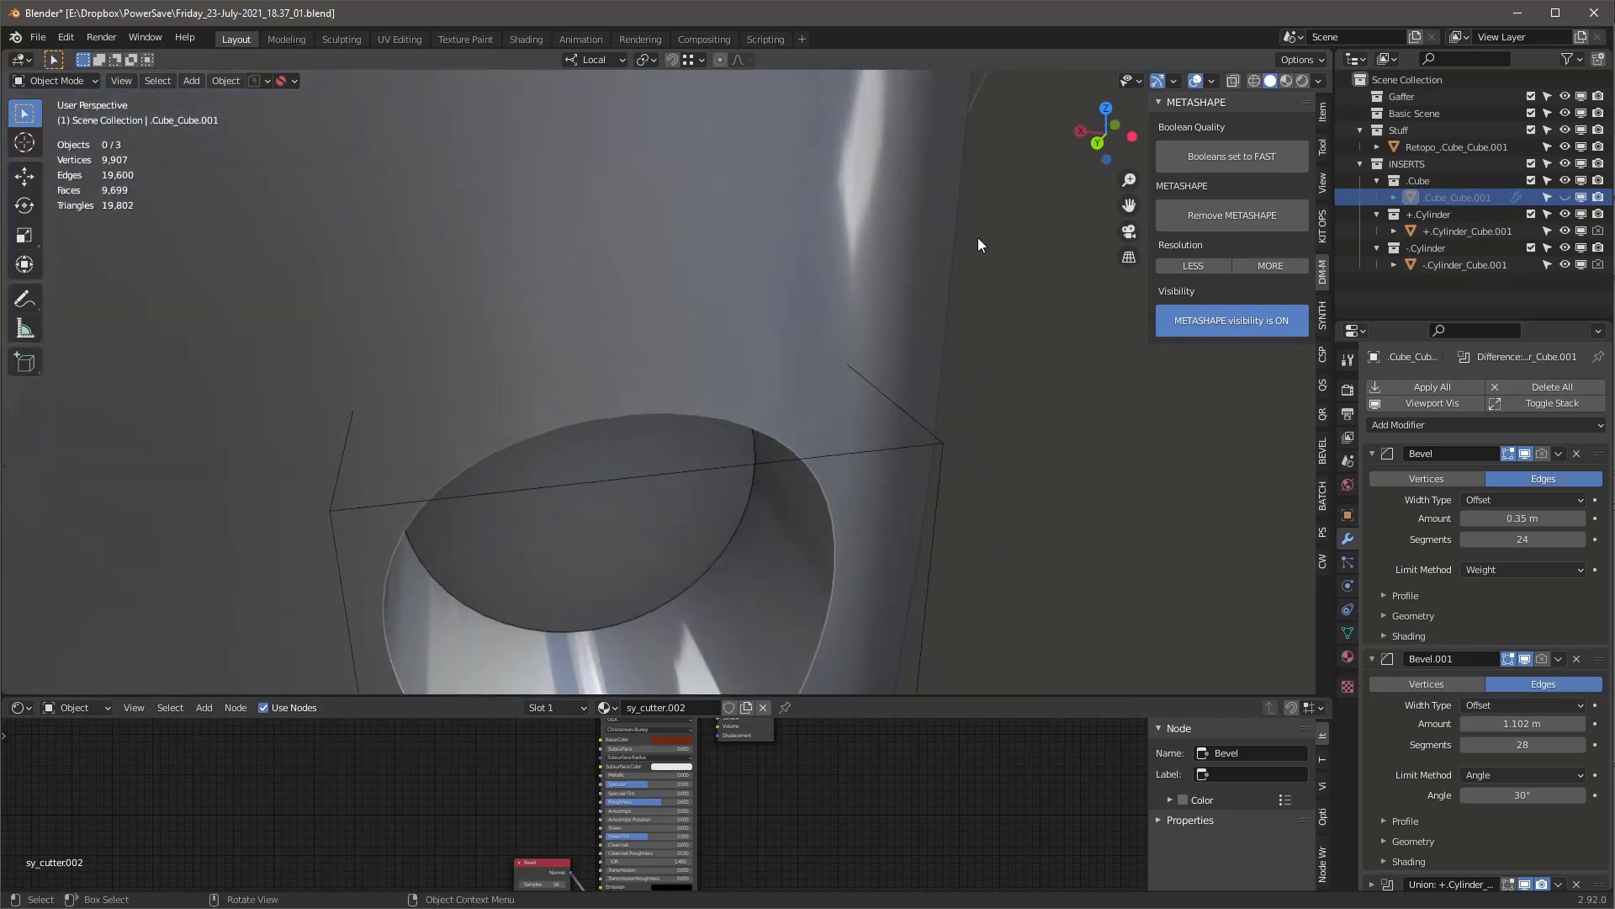
pyautogui.press('q')
pyautogui.click(959, 244)
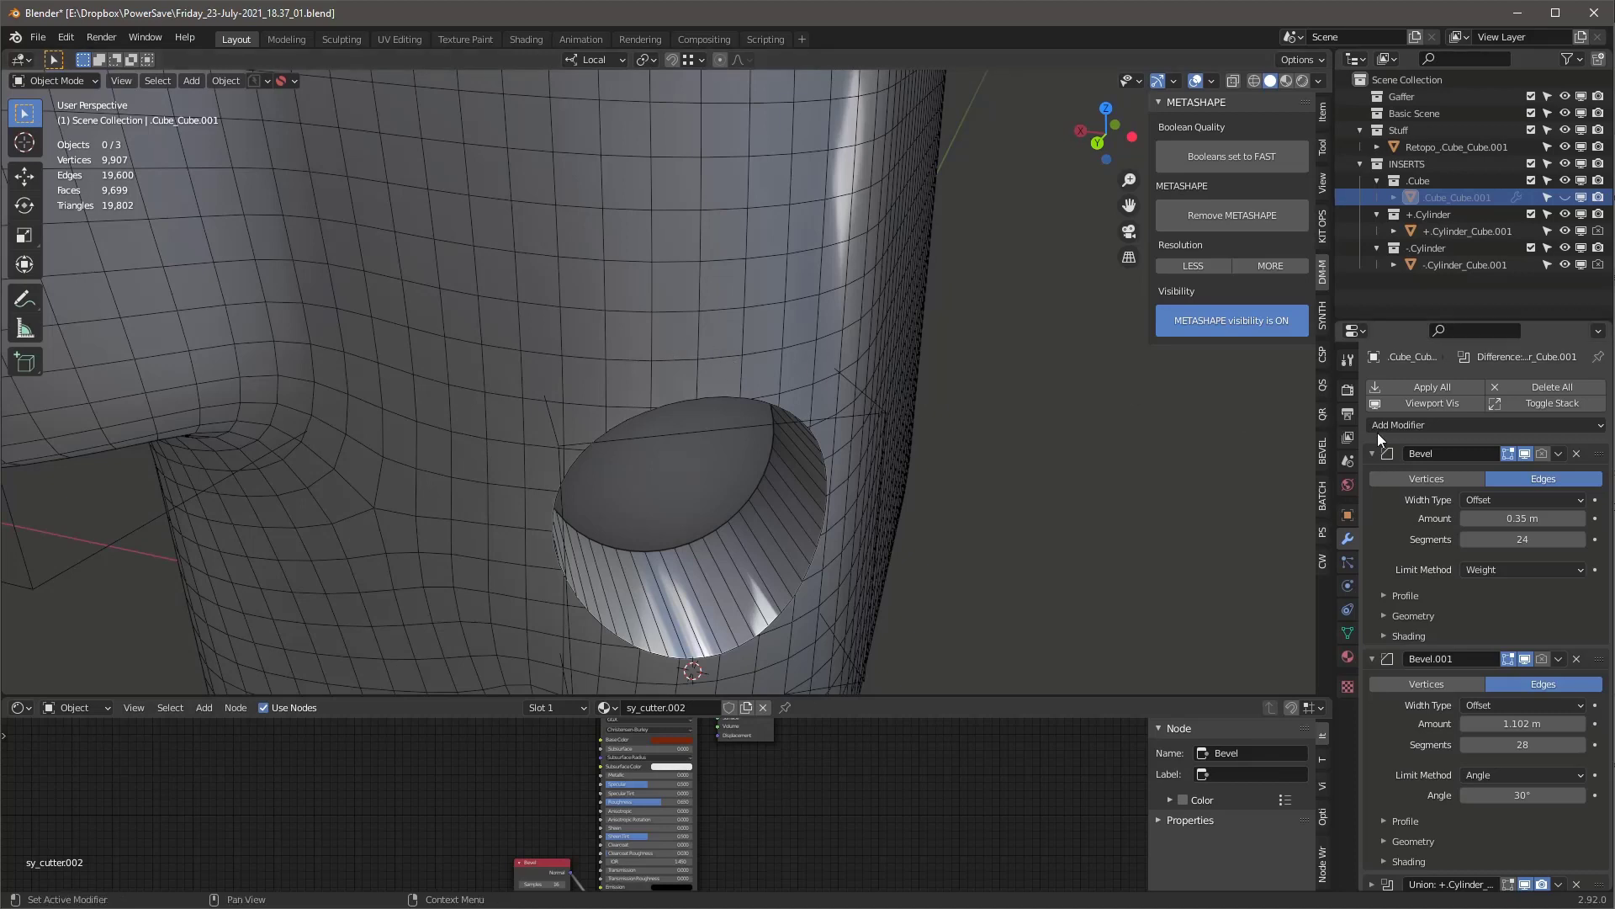
# Show the retopo block's Subdivision in the viewport with Optimal Display turned off
pyautogui.click(746, 279)
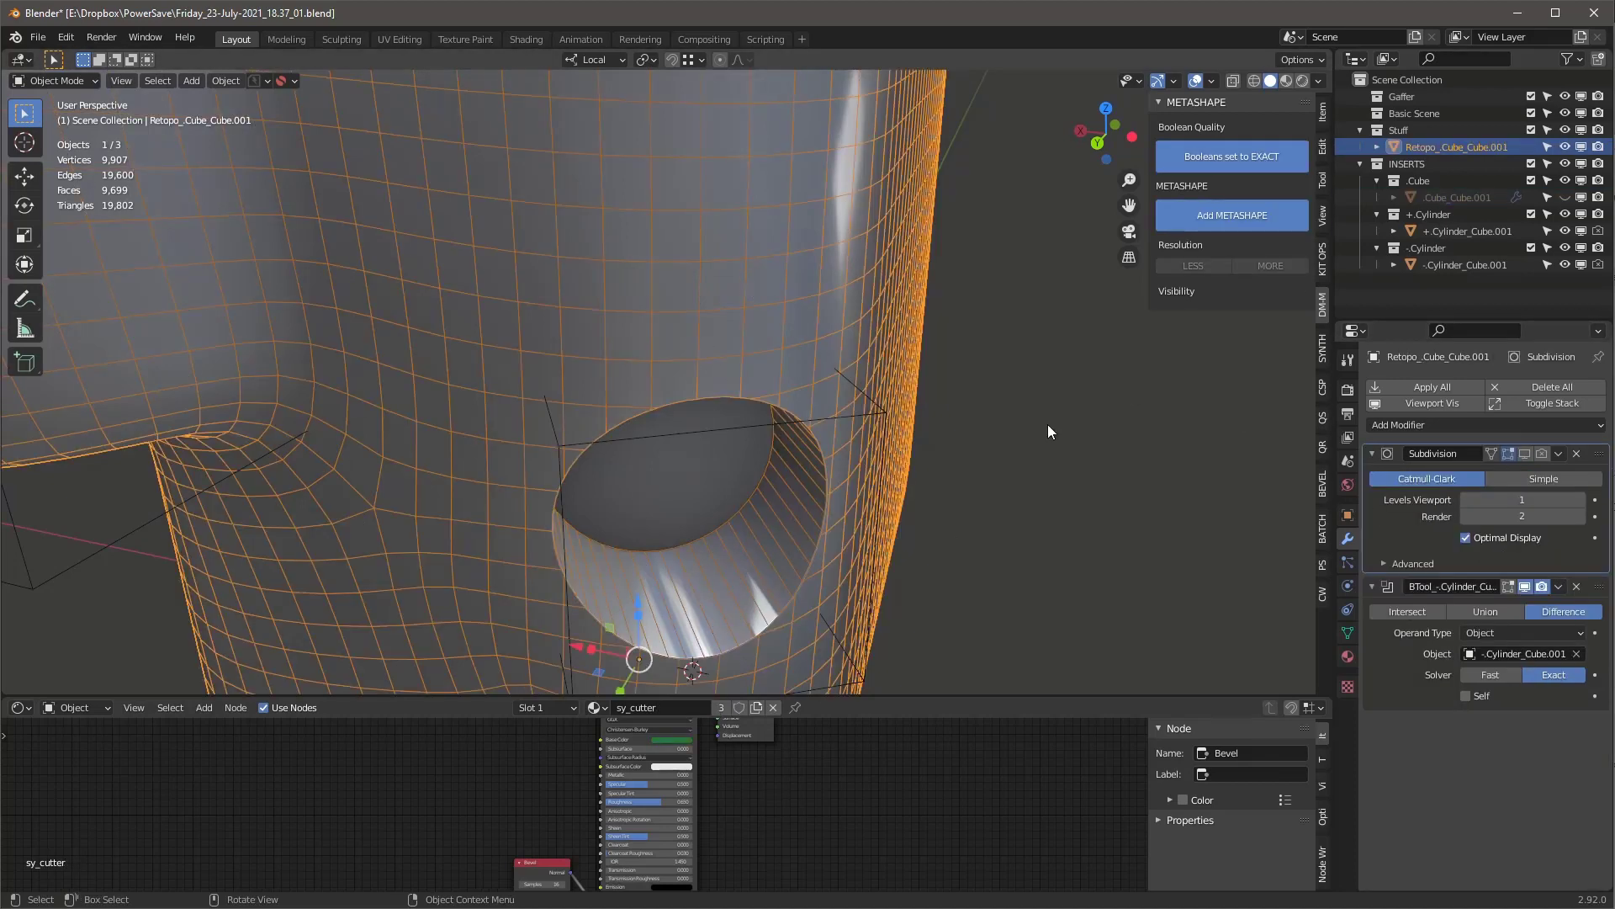
pyautogui.click(1524, 454)
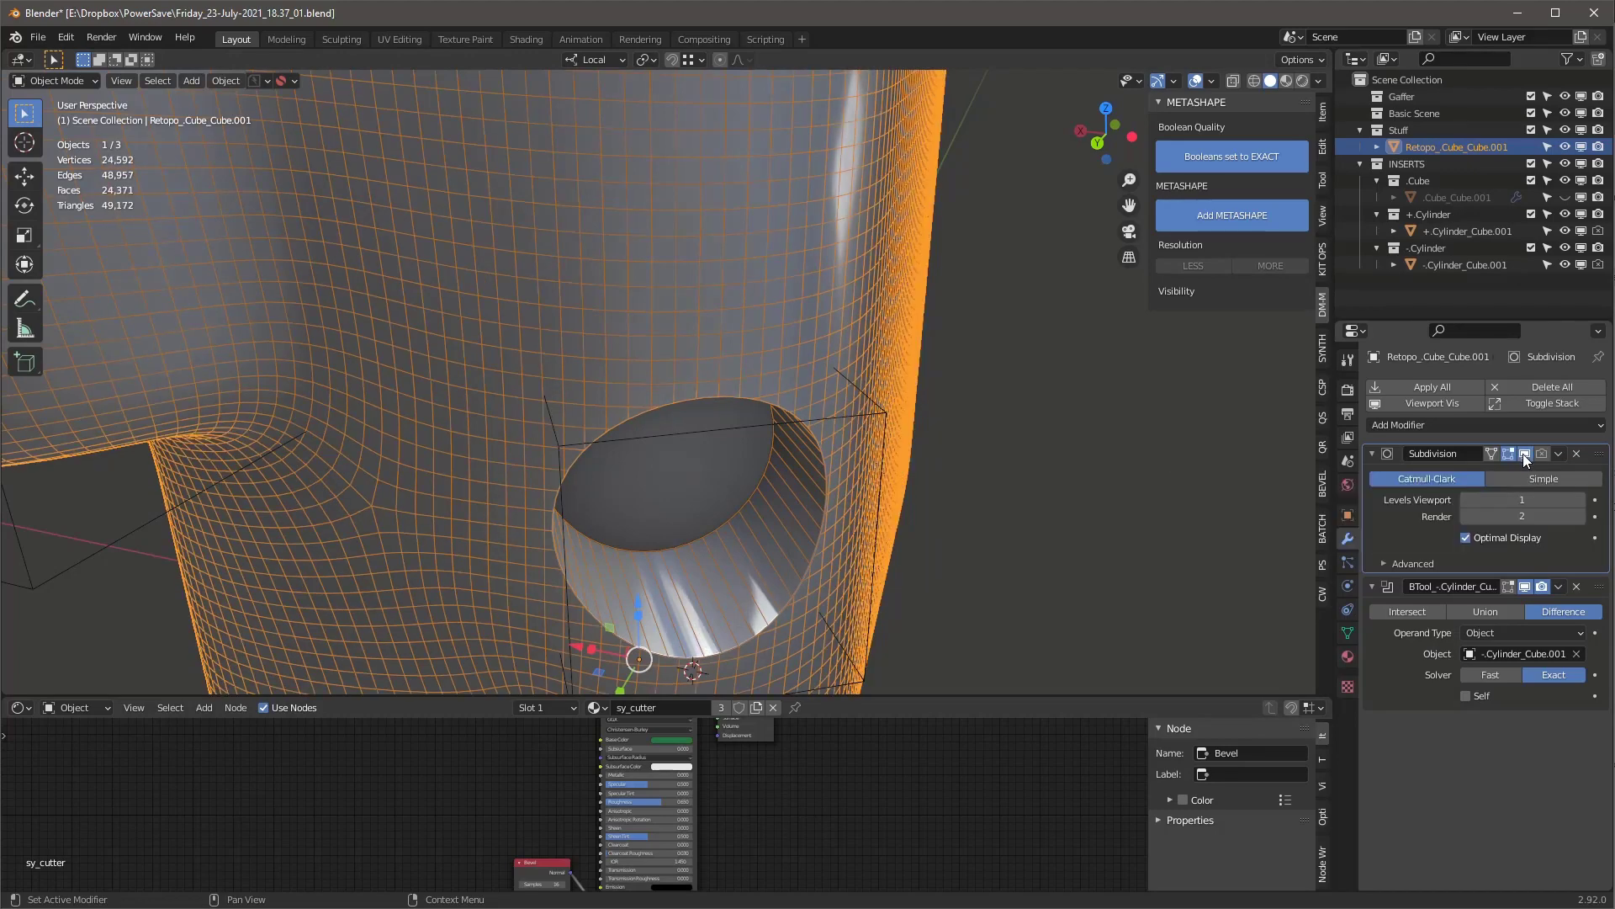
pyautogui.click(1466, 537)
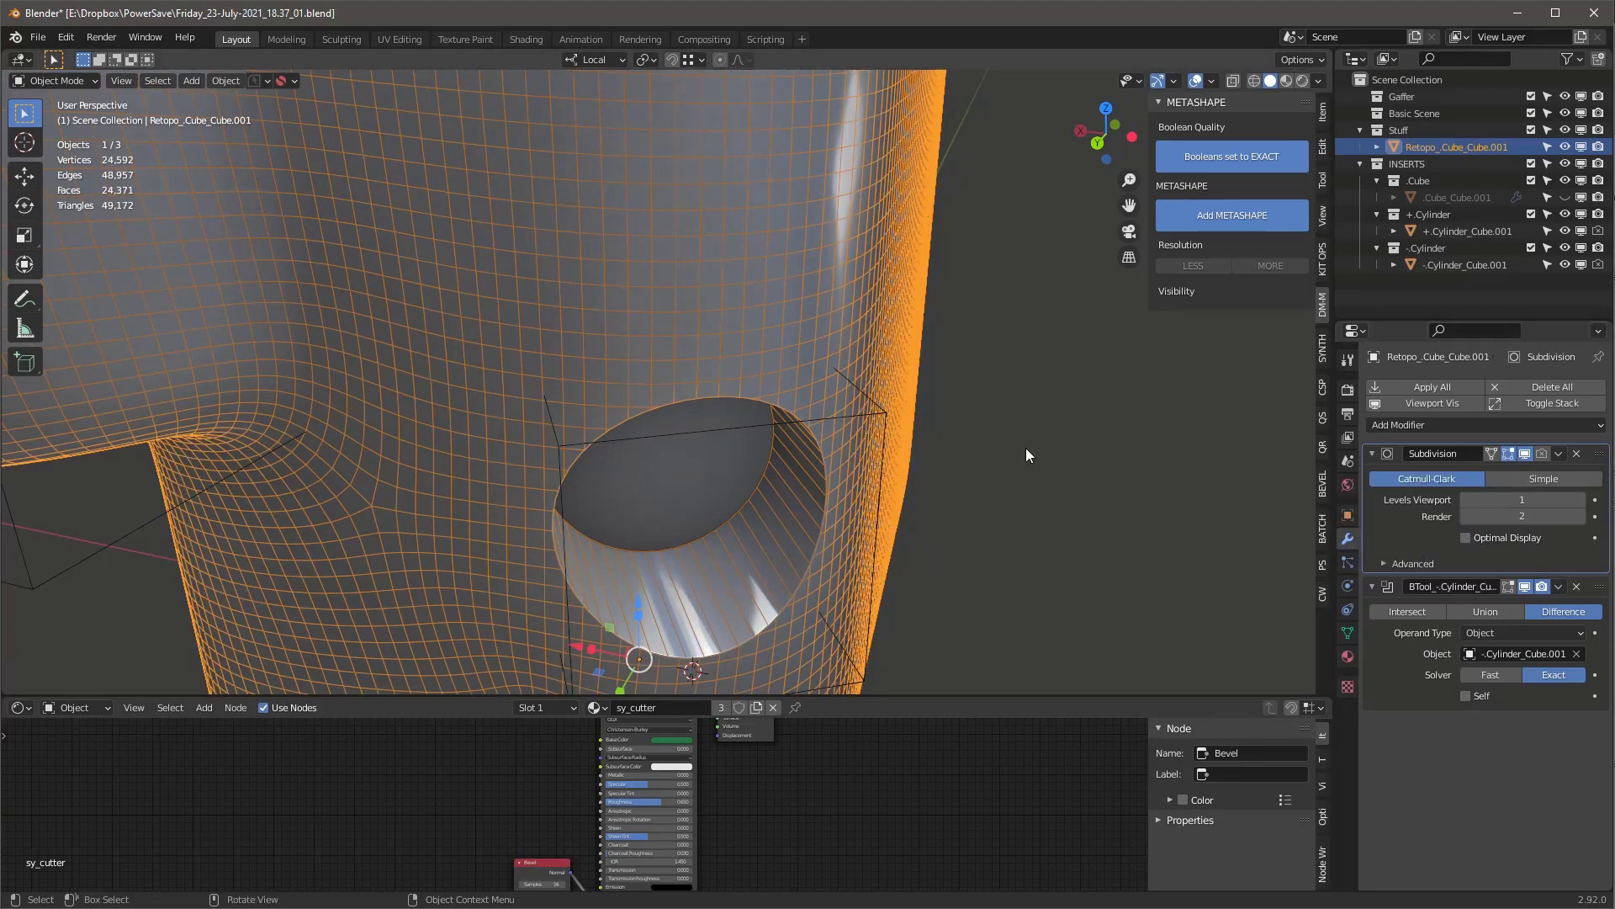
pyautogui.moveTo(574, 290); pyautogui.dragTo(461, 259, button='middle')
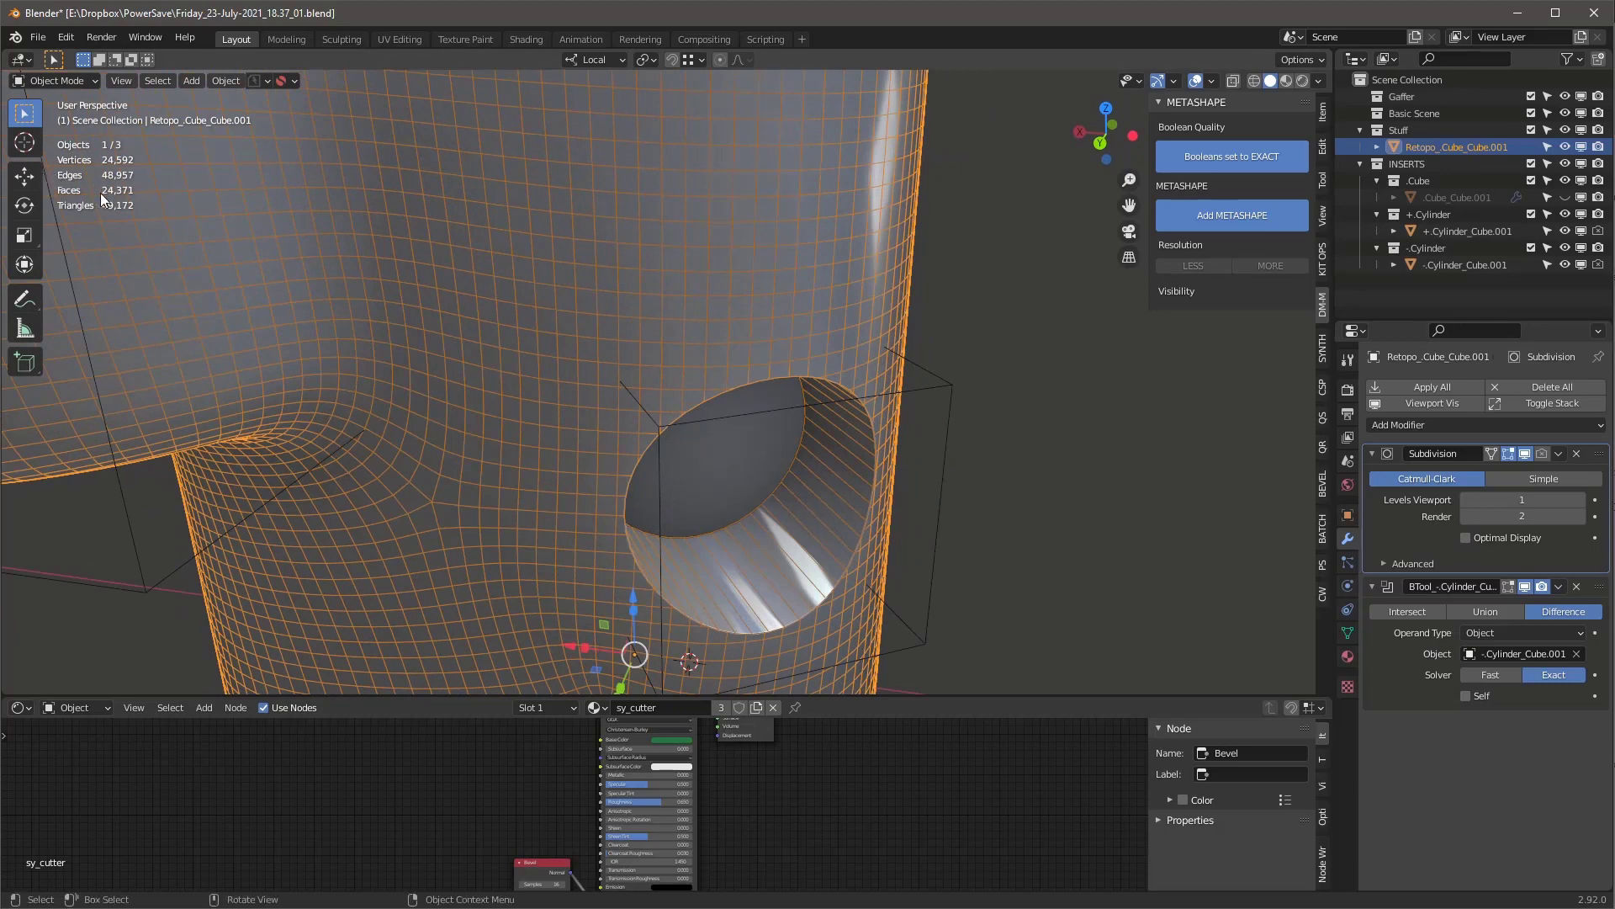
# Hide the wireframe and raise the Subdivision viewport level to 2
pyautogui.rightClick(744, 350)
pyautogui.click(744, 349)
pyautogui.scroll(5, 770, 373)
pyautogui.scroll(-4, 764, 365)
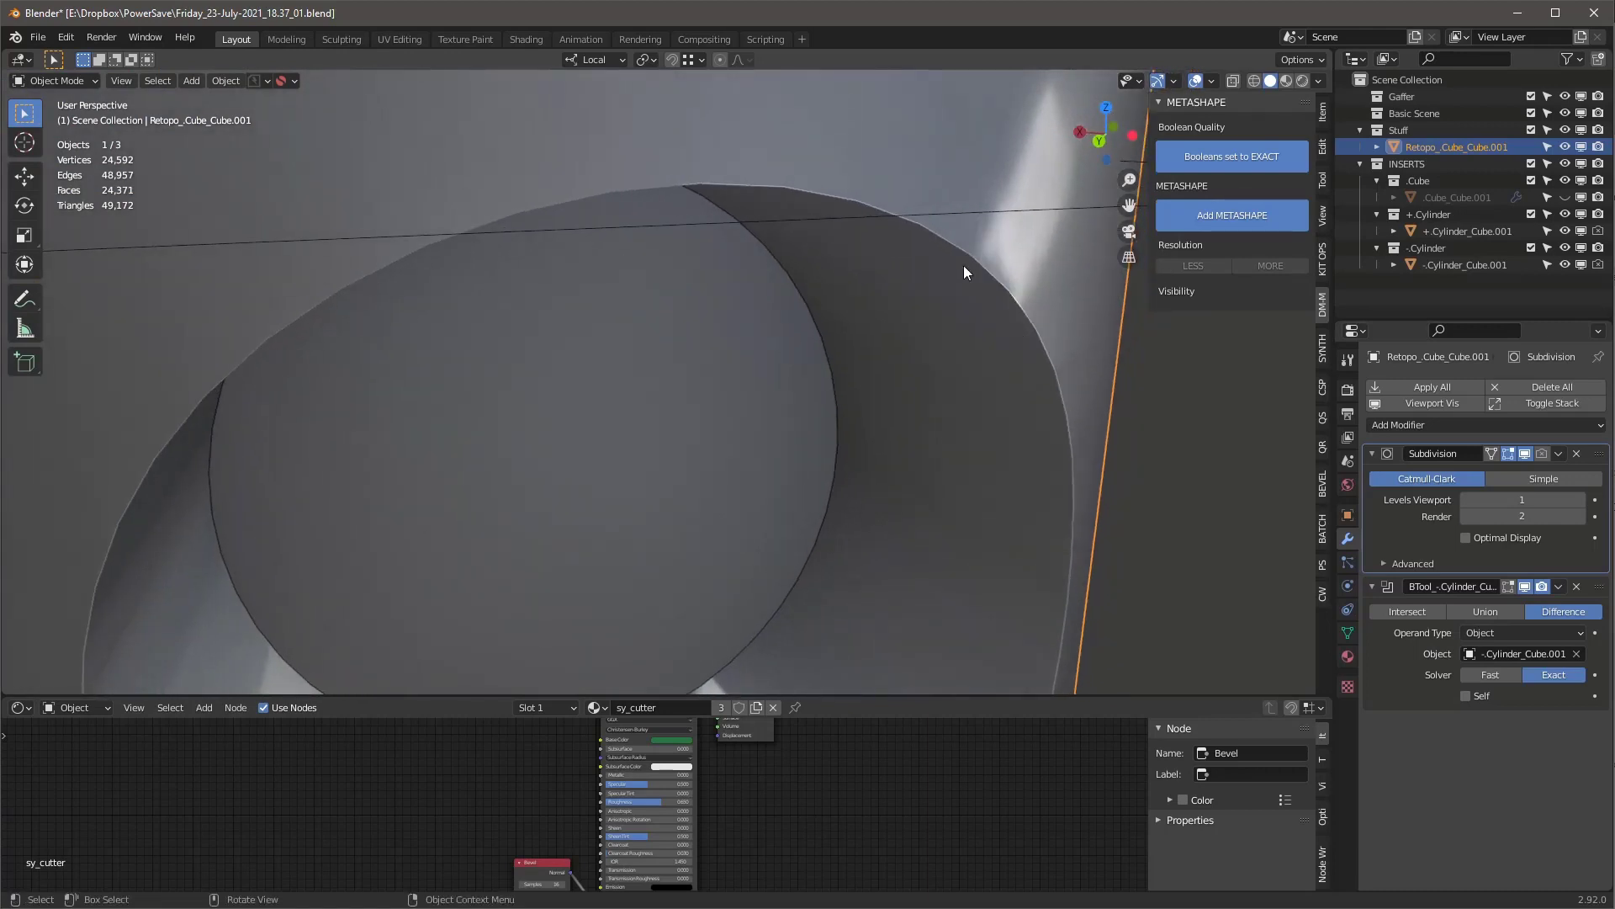
pyautogui.scroll(-6, 1029, 283)
pyautogui.moveTo(969, 268); pyautogui.dragTo(887, 302, button='middle')
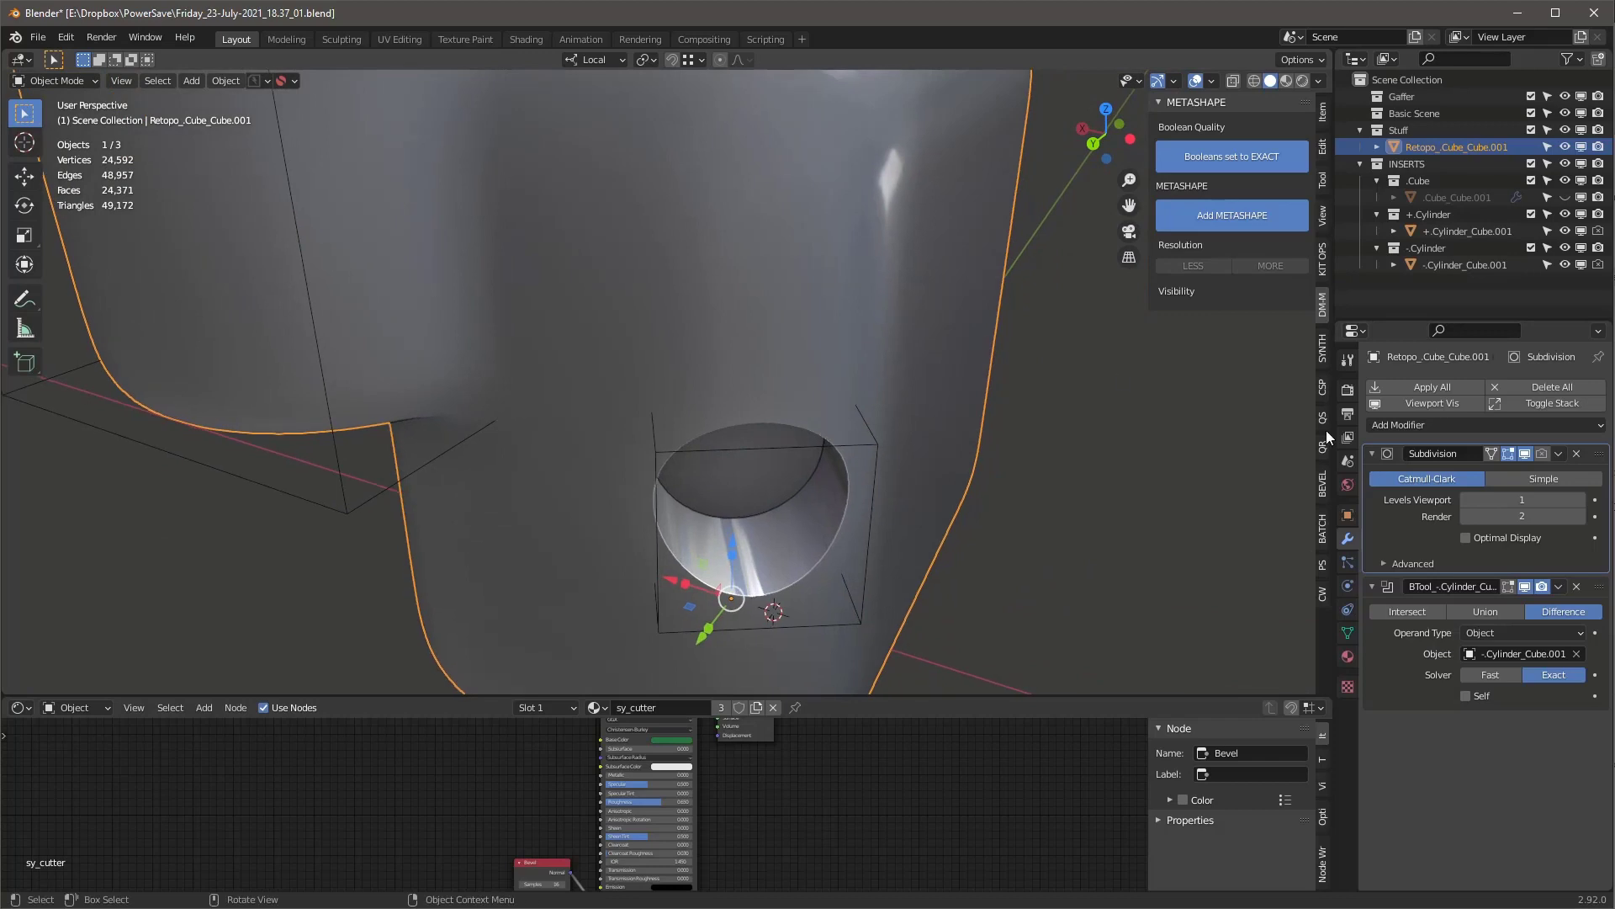
pyautogui.click(1581, 502)
pyautogui.moveTo(631, 330); pyautogui.dragTo(680, 330, button='middle')
# Turn the wireframe back on and inspect the dense mesh where the two blocks join
pyautogui.rightClick(680, 325)
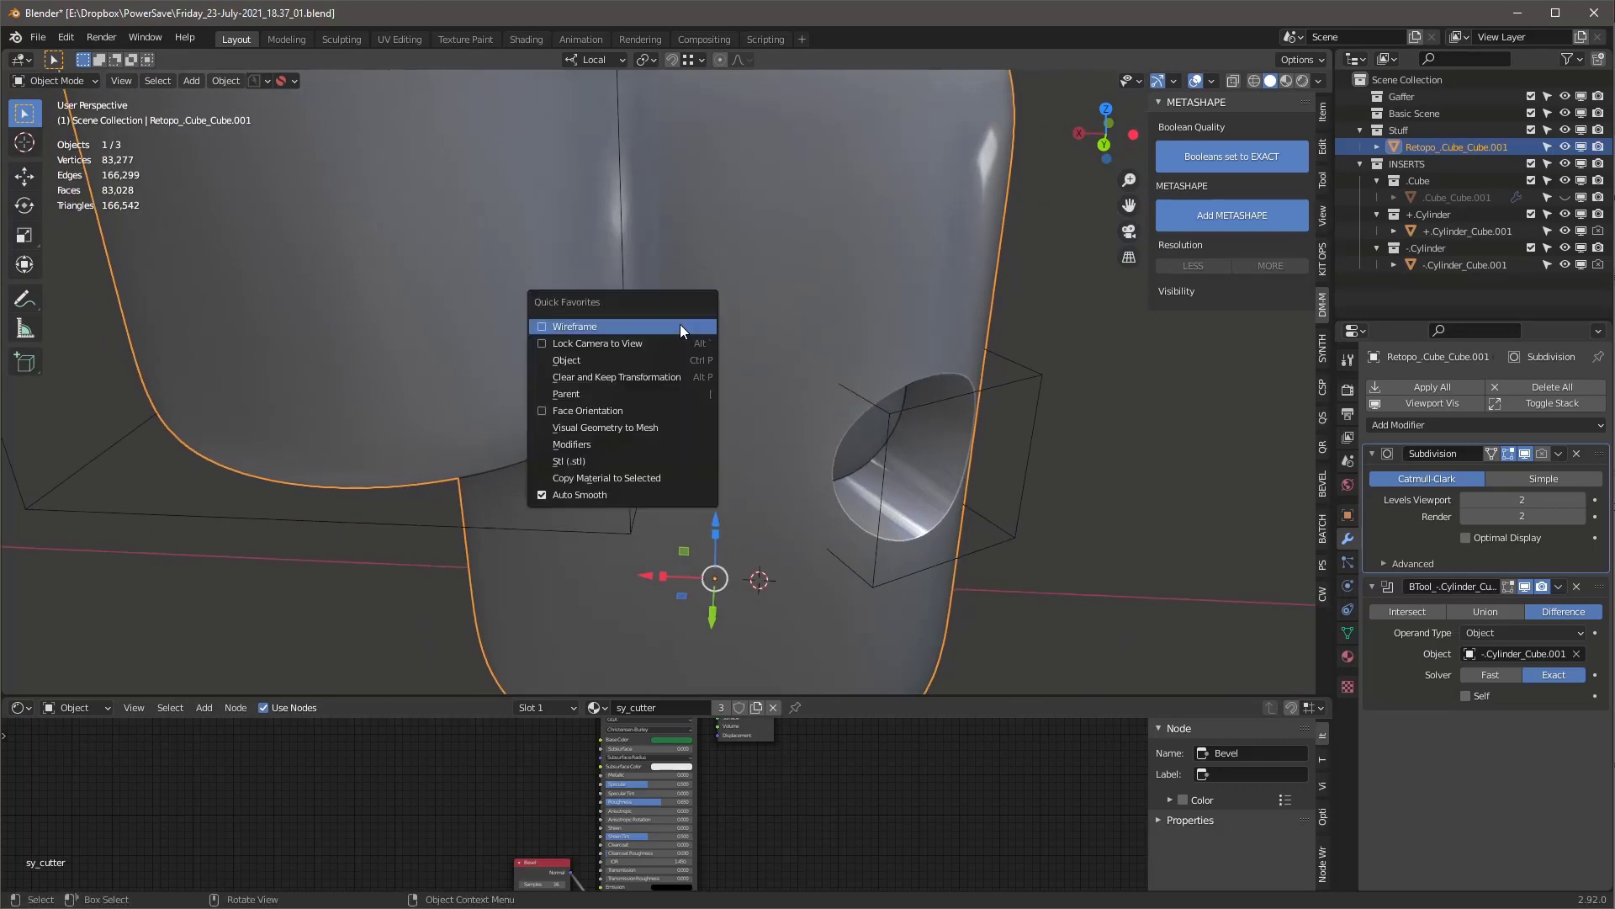
pyautogui.click(680, 324)
pyautogui.scroll(3, 899, 356)
pyautogui.moveTo(893, 366); pyautogui.dragTo(887, 371, button='middle')
pyautogui.scroll(-2, 886, 371)
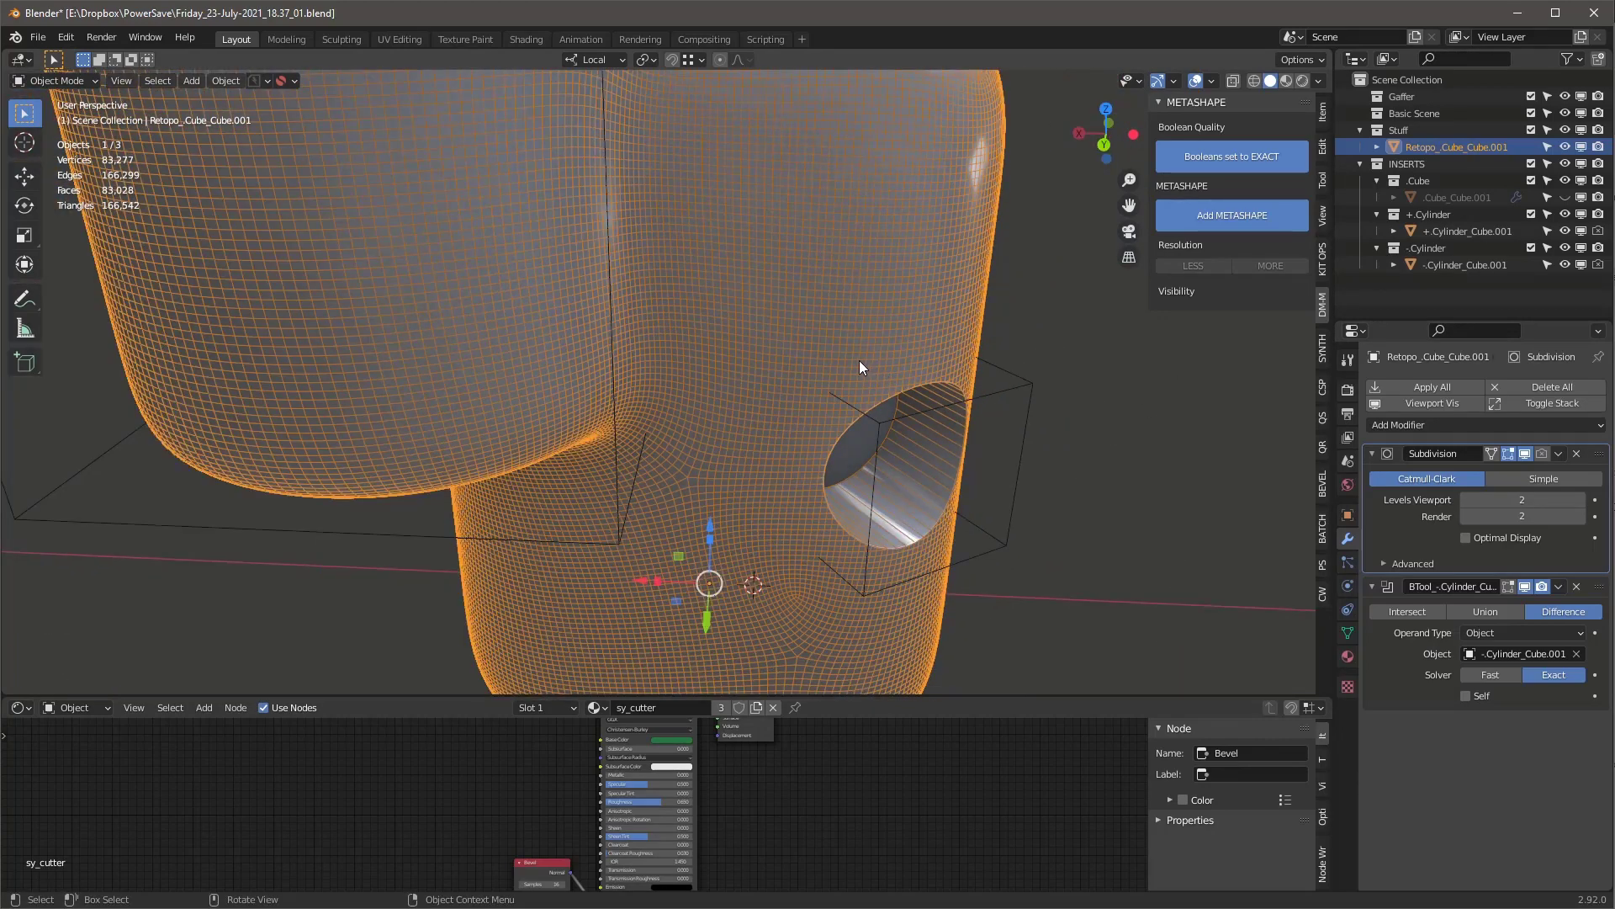
pyautogui.moveTo(860, 360)
pyautogui.mouseDown(button='middle')
pyautogui.moveTo(642, 345)
pyautogui.moveTo(603, 363)
pyautogui.moveTo(868, 363)
pyautogui.mouseUp(button='middle')
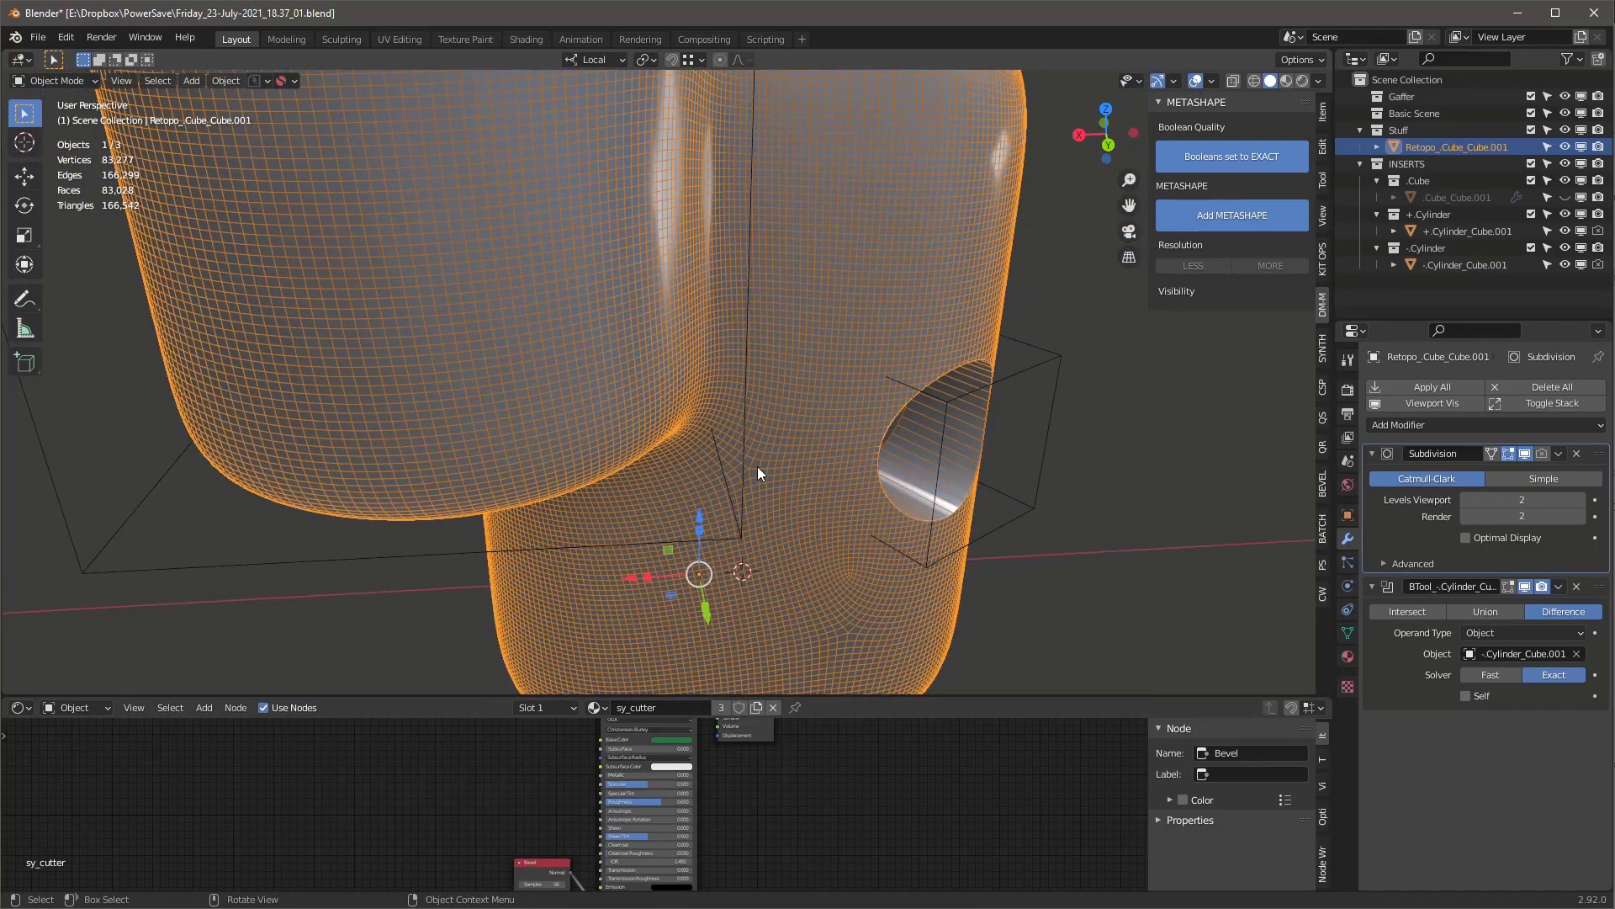